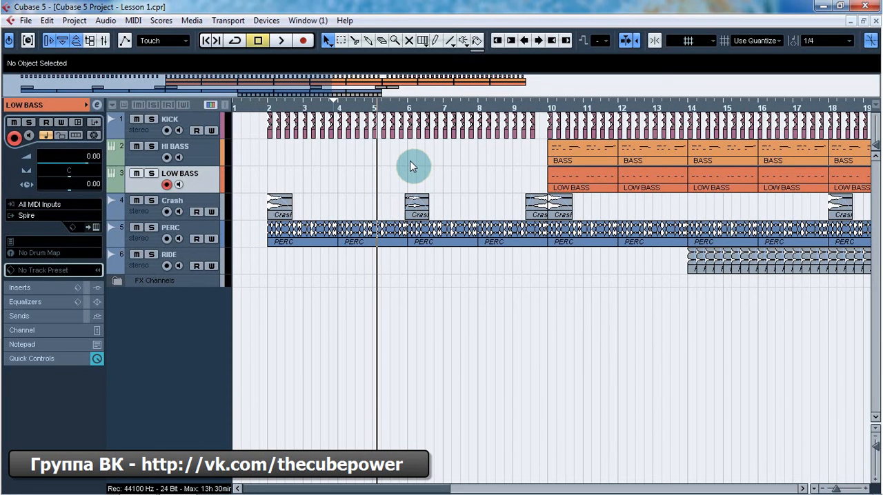
Step: Show the transport panel, place it below the tracks, and switch the tempo mode from Fixed to Track
key("F2")
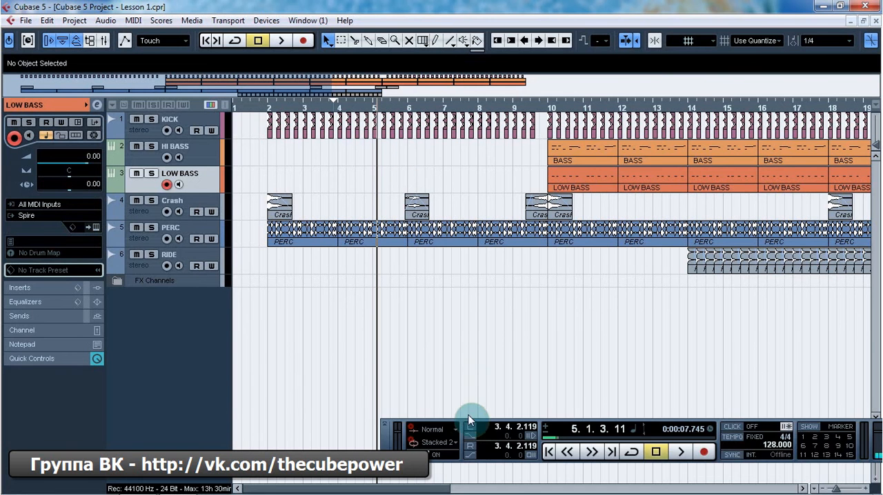
left_click_drag(461, 422, 140, 294)
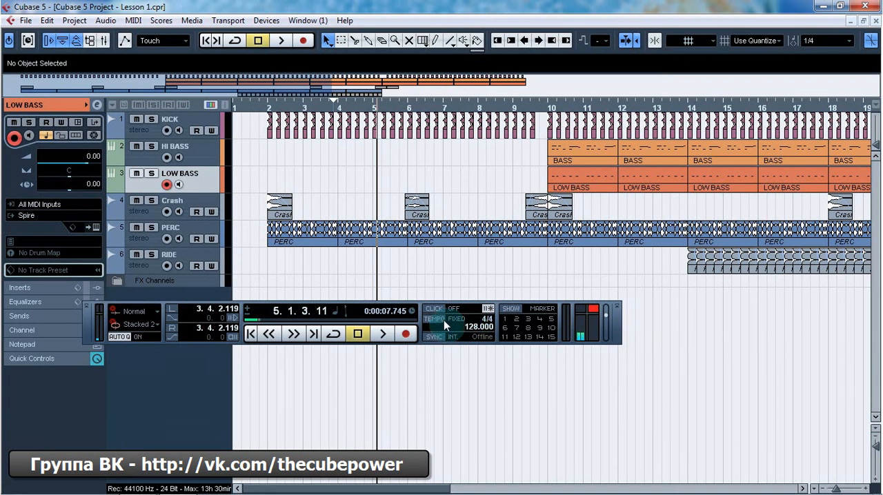
left_click(463, 318)
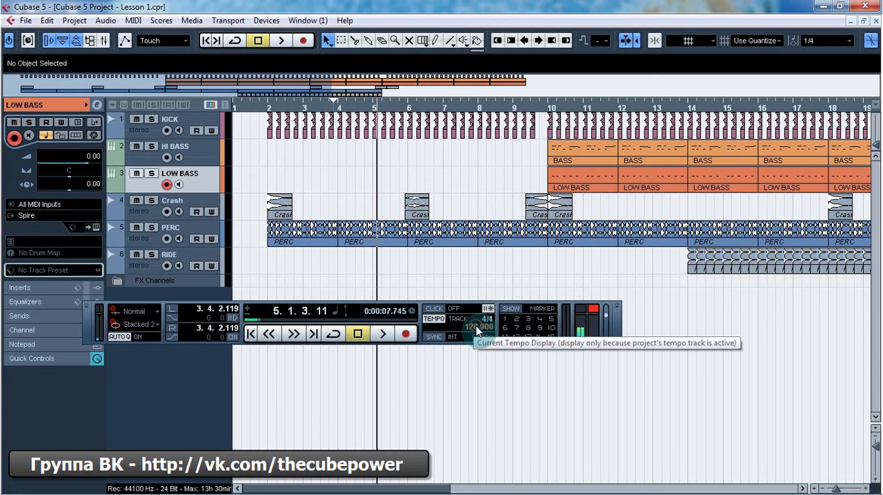
mouse_move(475, 327)
left_mouse_down()
mouse_move(474, 317)
mouse_move(475, 341)
mouse_move(474, 312)
left_mouse_up()
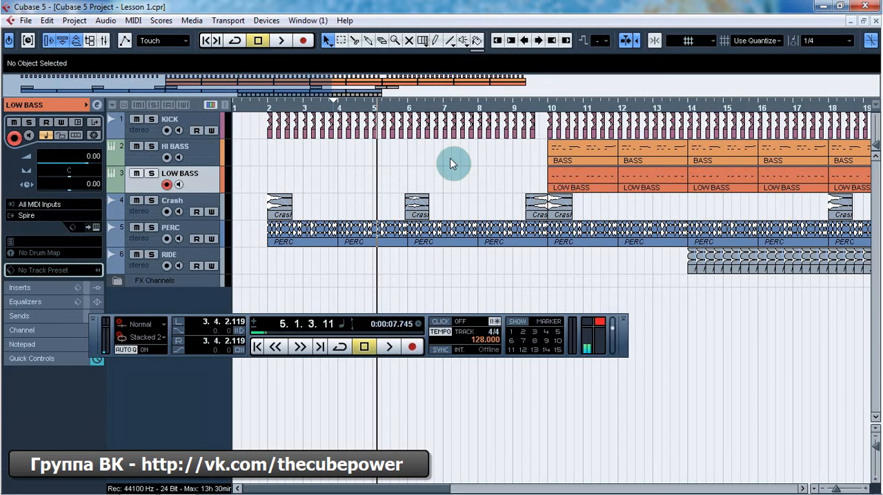
left_click_drag(248, 321, 263, 407)
Step: Add a tempo track, placed below the RIDE track, and widen the track list to reveal its full controls
right_click(210, 182)
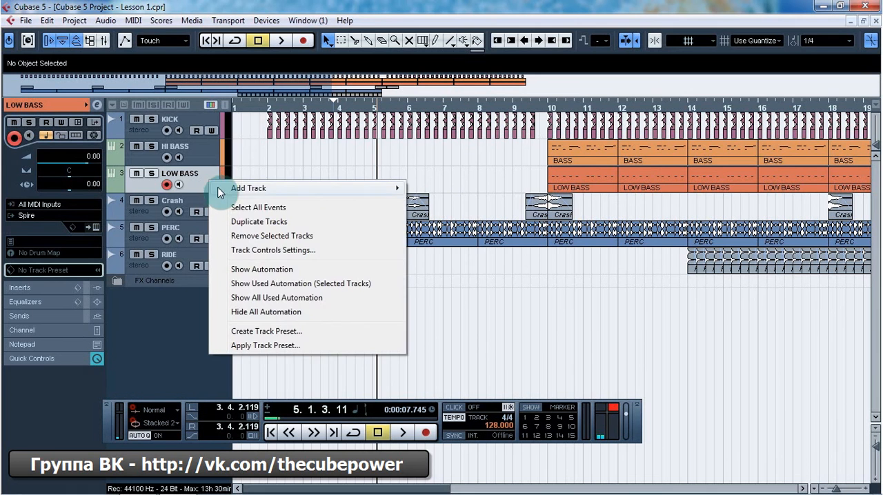
mouse_move(291, 190)
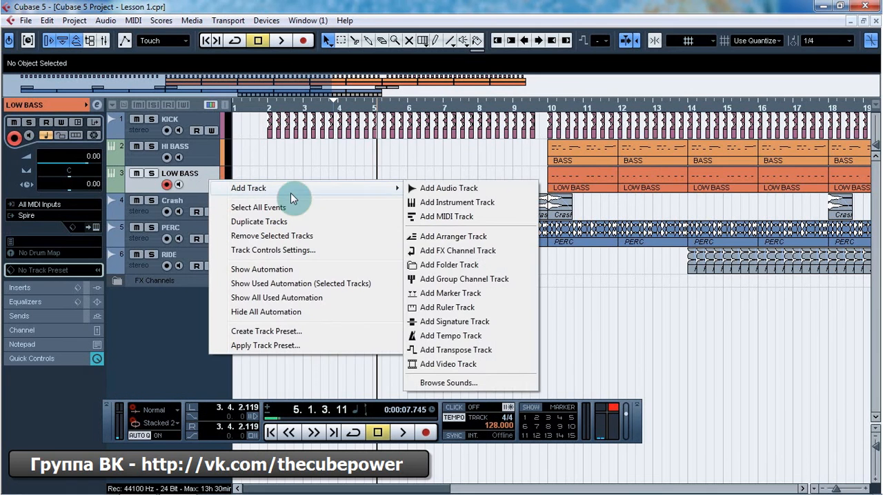
left_click(449, 335)
left_click_drag(192, 195, 186, 322)
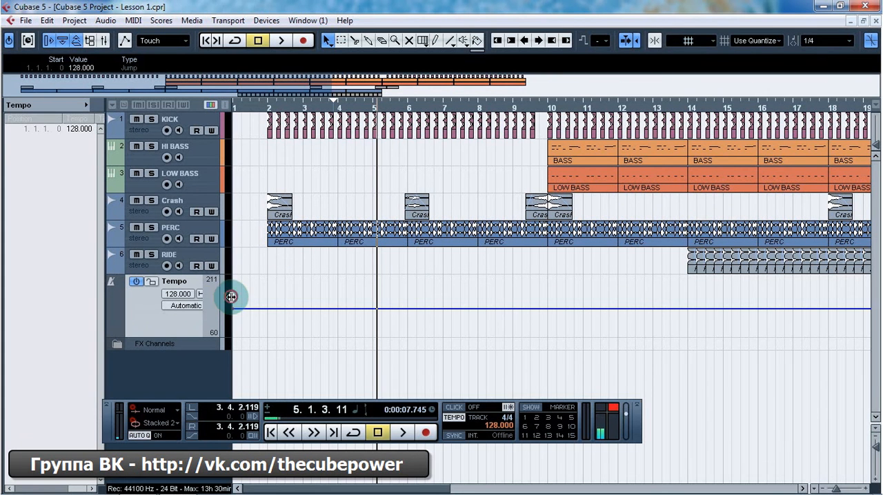
left_click_drag(231, 296, 271, 295)
Step: Toggle the Tempo track off and on, and test its lock by trying to add tempo points before unlocking it
left_click(137, 282)
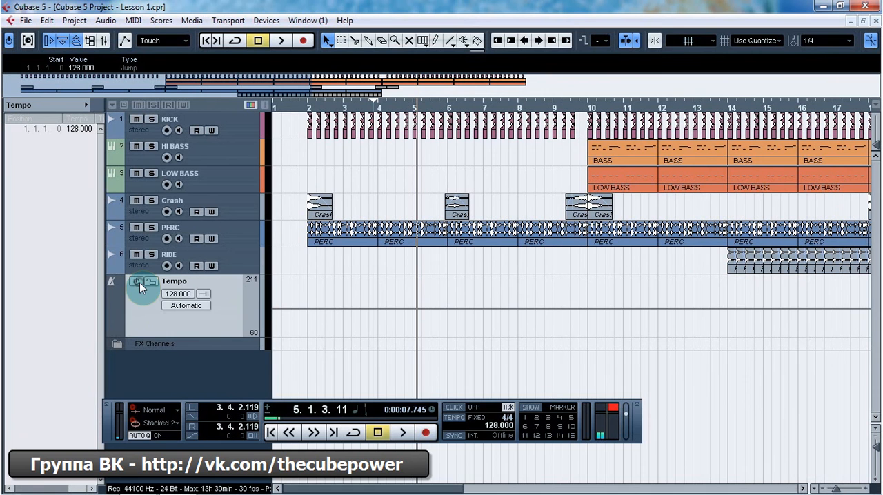
left_click(136, 283)
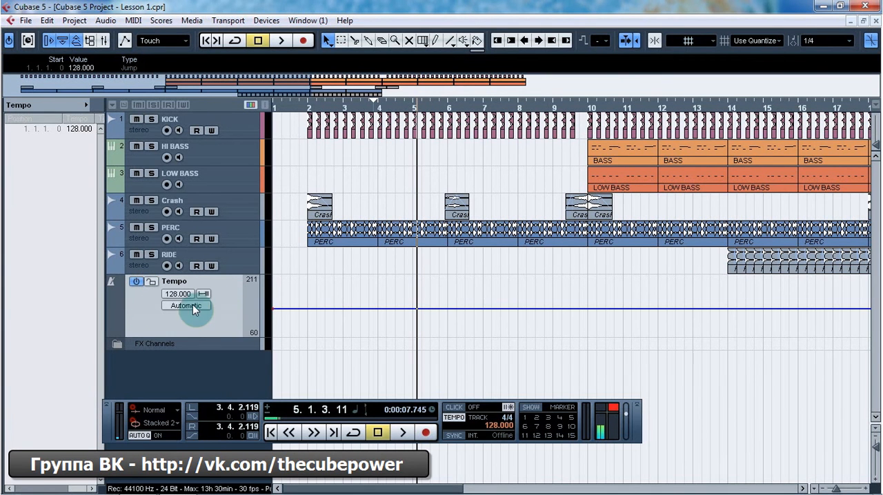
left_click(152, 282)
left_click(366, 309)
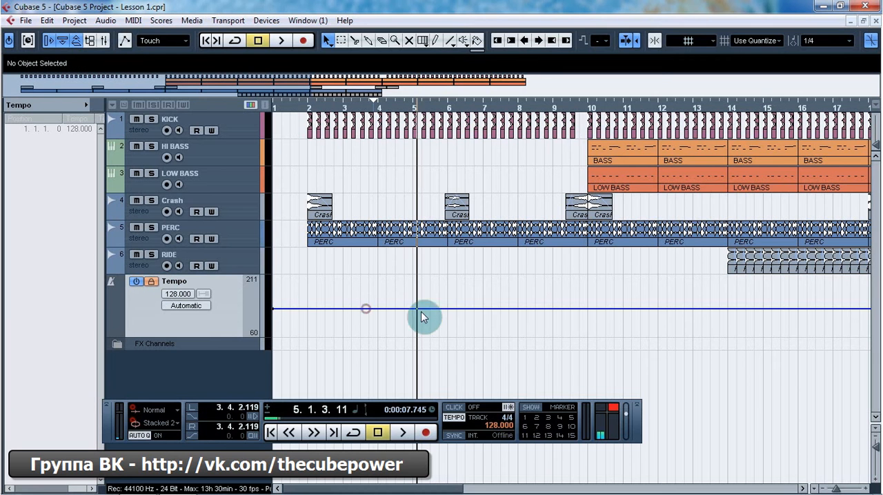
left_click(428, 303)
left_click(474, 306)
left_click(152, 283)
Step: Check the Tempo track's curve type options, leaving Automatic, and narrow its displayed tempo range to 75–193
left_click(181, 308)
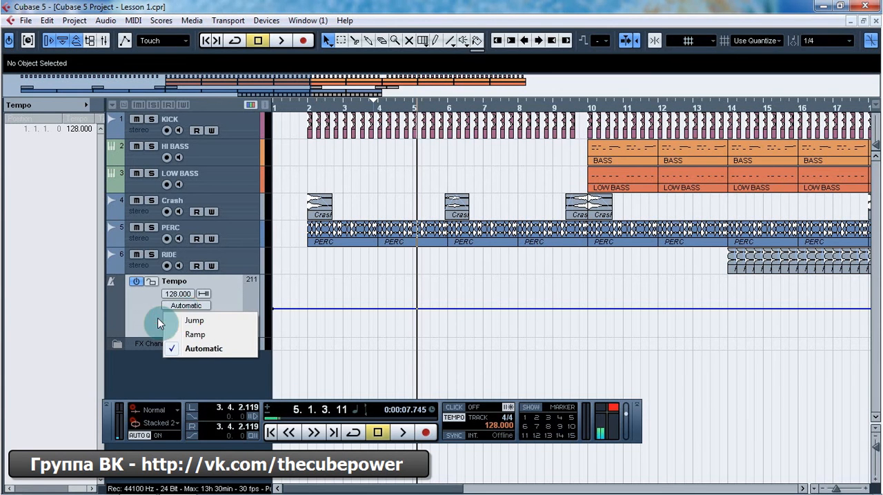
left_click(183, 307)
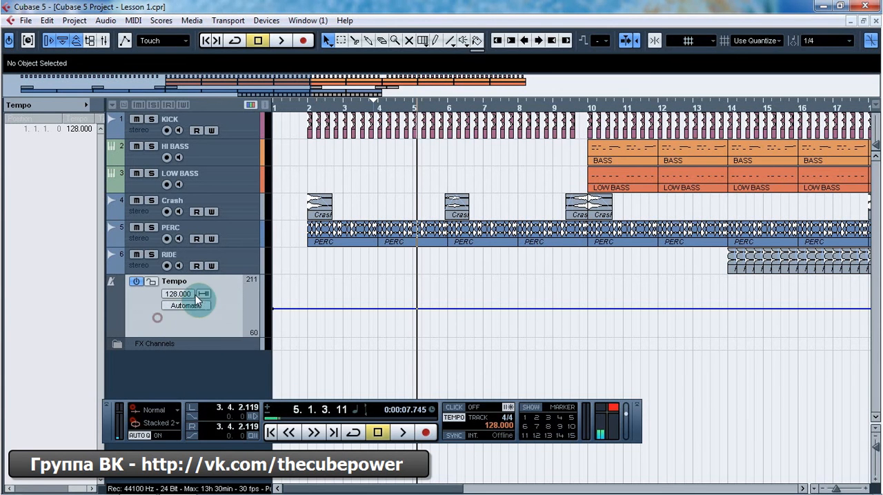
left_click(252, 282)
left_click(250, 294)
left_click_drag(250, 297, 272, 288)
Step: Add a signature track below the Tempo track with increased height, and remove it again
right_click(213, 321)
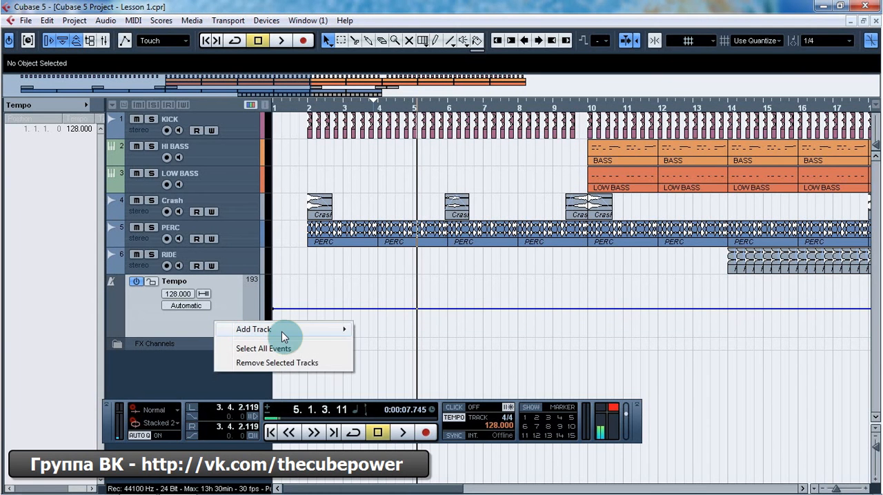
mouse_move(283, 338)
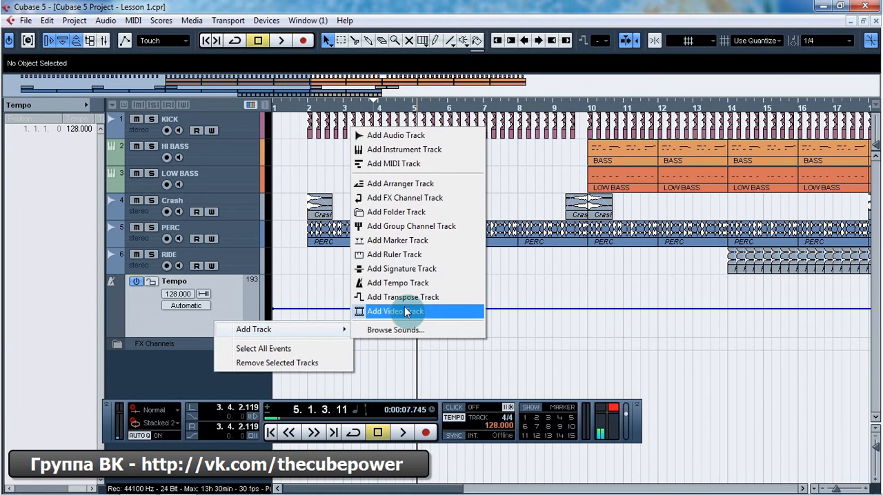
left_click(444, 270)
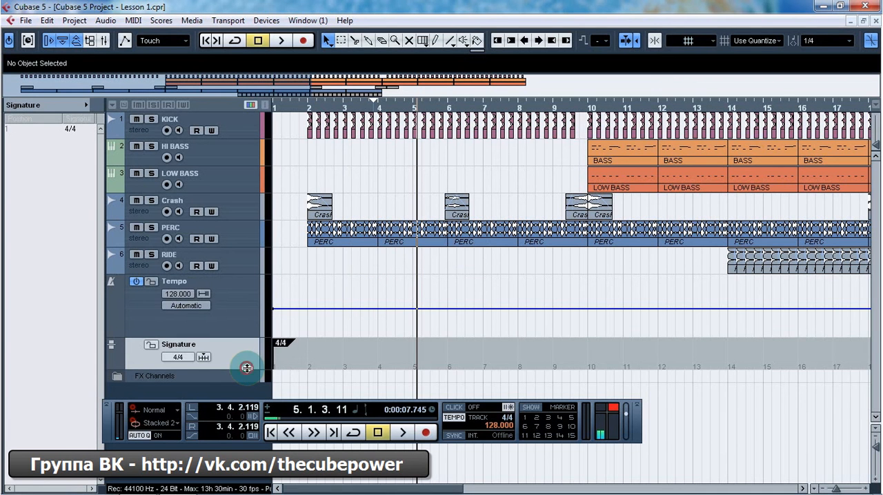
left_click_drag(247, 368, 248, 388)
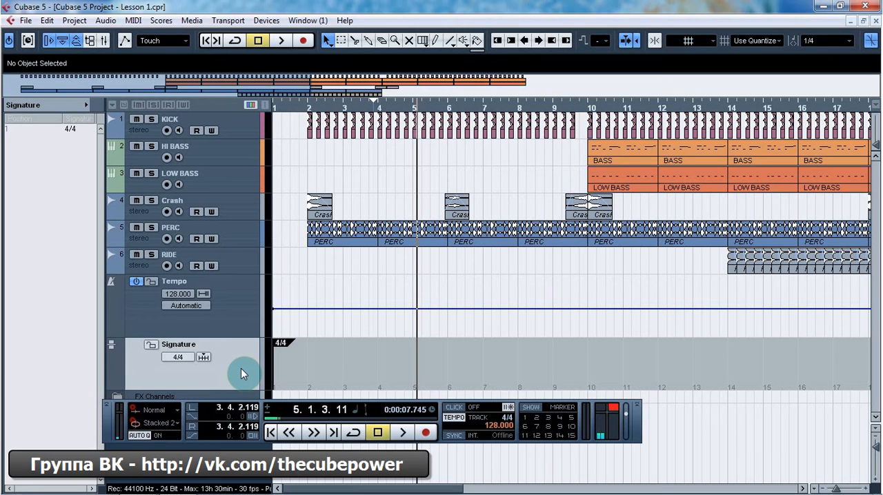
right_click(241, 369)
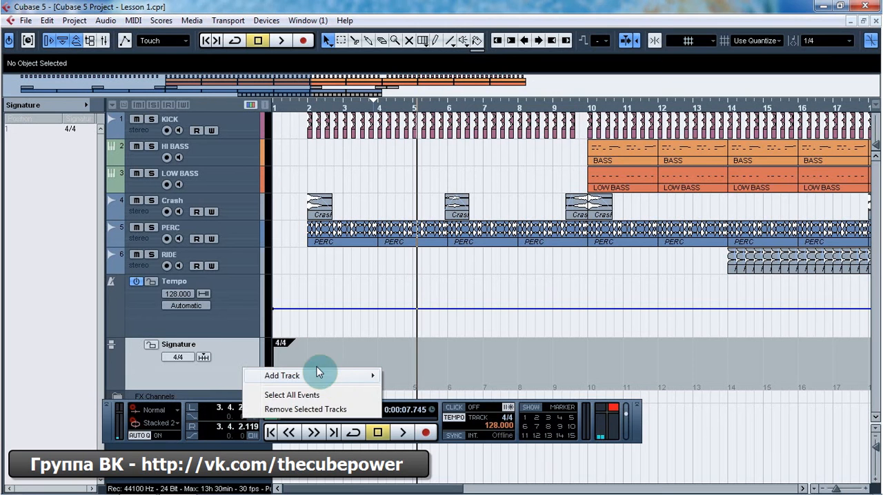
left_click(309, 410)
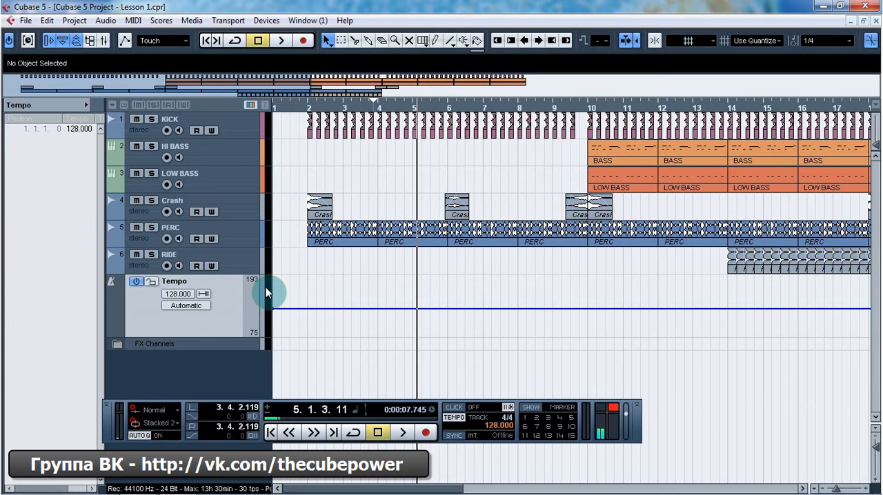
Step: View the tempo curve in the Tempo Track Editor and return to the project window
left_click(85, 24)
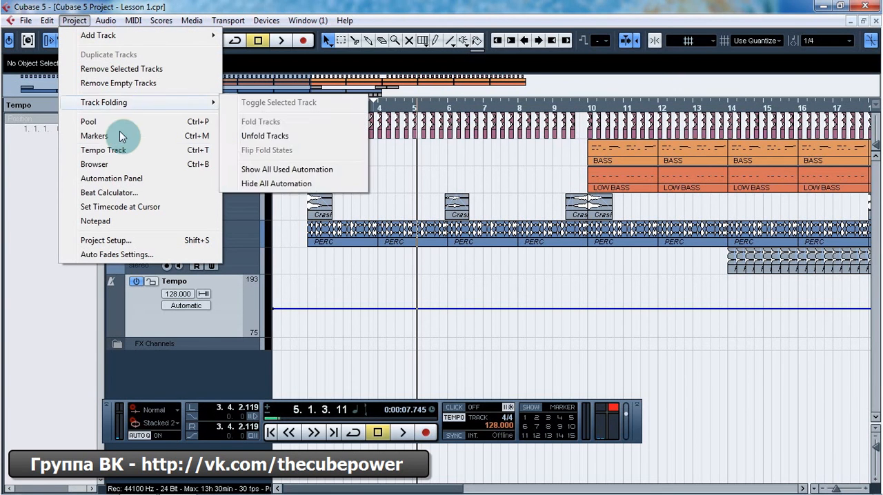
left_click(123, 150)
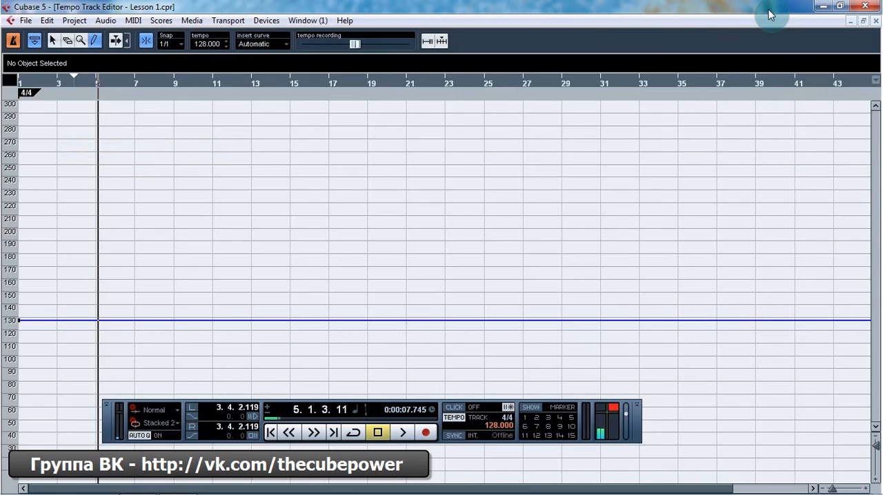
left_click(870, 21)
key("ctrl+t")
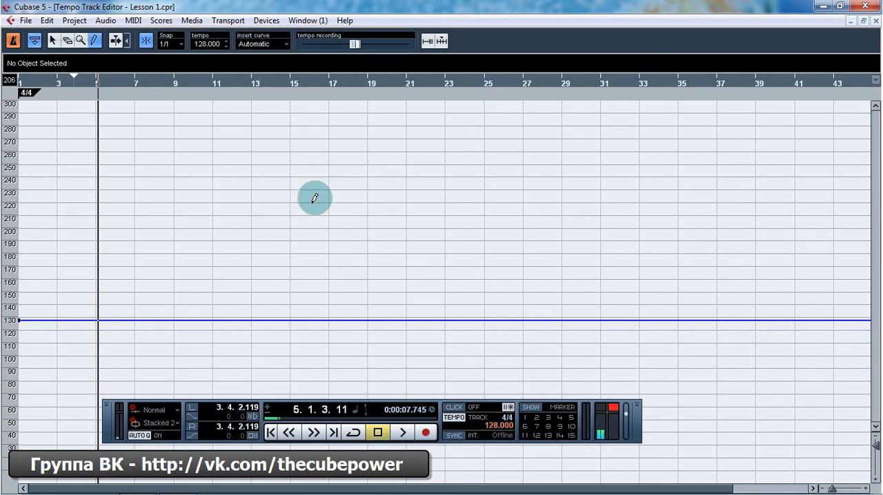
left_click(874, 21)
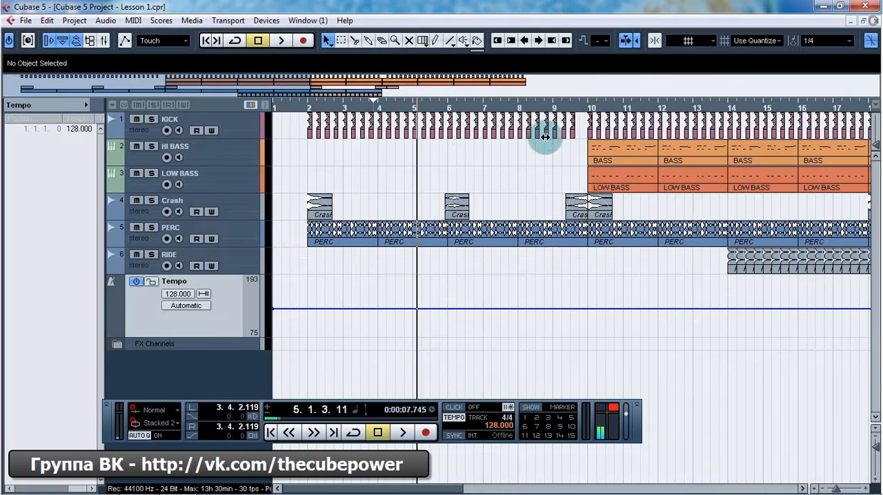
Step: Add two tempo points on the Tempo track: 160 midway through bar 4 and 135 near the end of bar 5
left_click(394, 292)
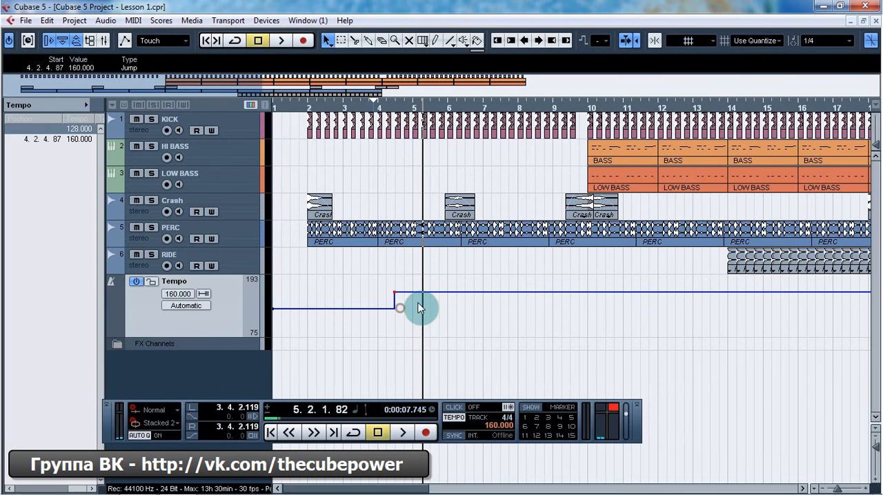
left_click(442, 304)
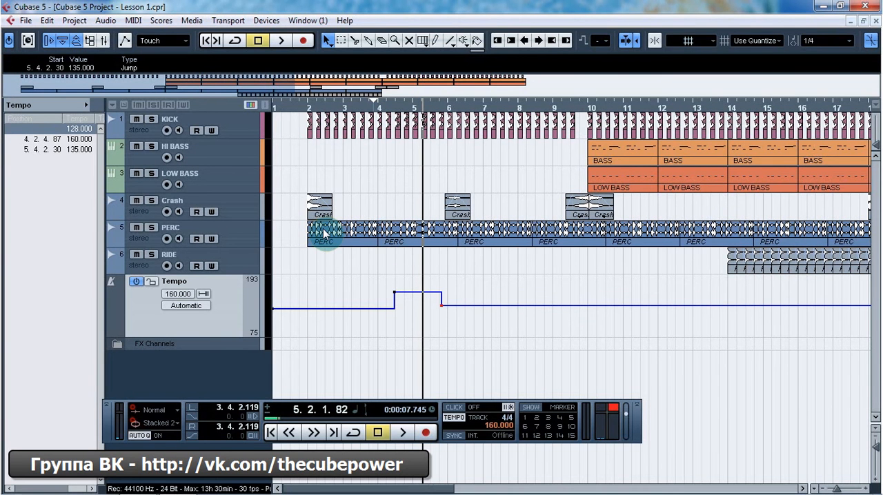
Step: Delete the 160 and 135 tempo points in the Tempo Track Editor and return to the project window
key("ctrl+t")
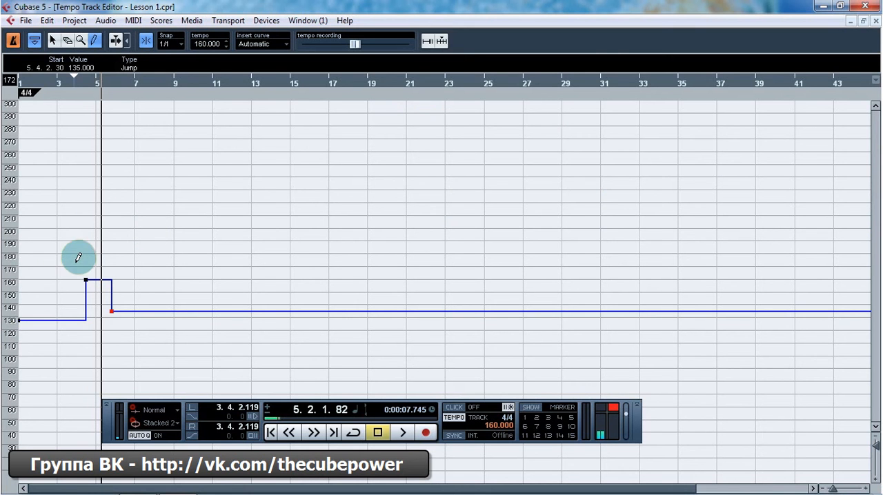
left_click(53, 40)
left_click_drag(47, 218, 151, 327)
key("Delete")
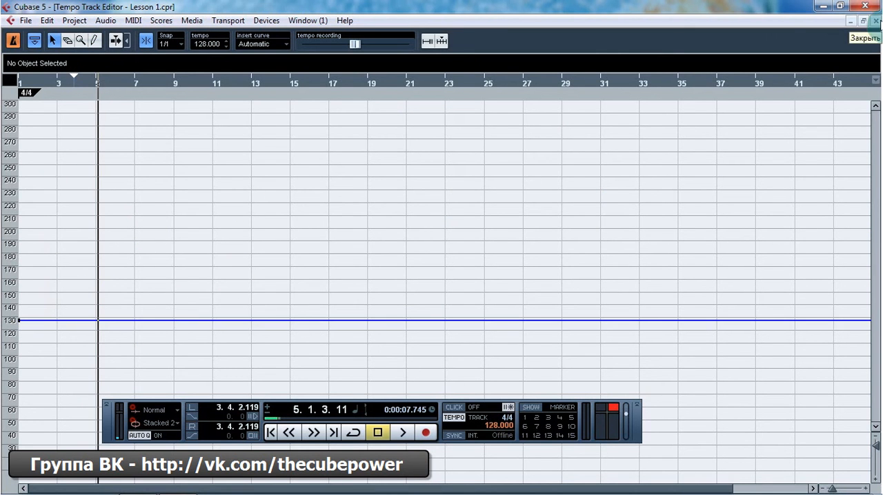
left_click(874, 20)
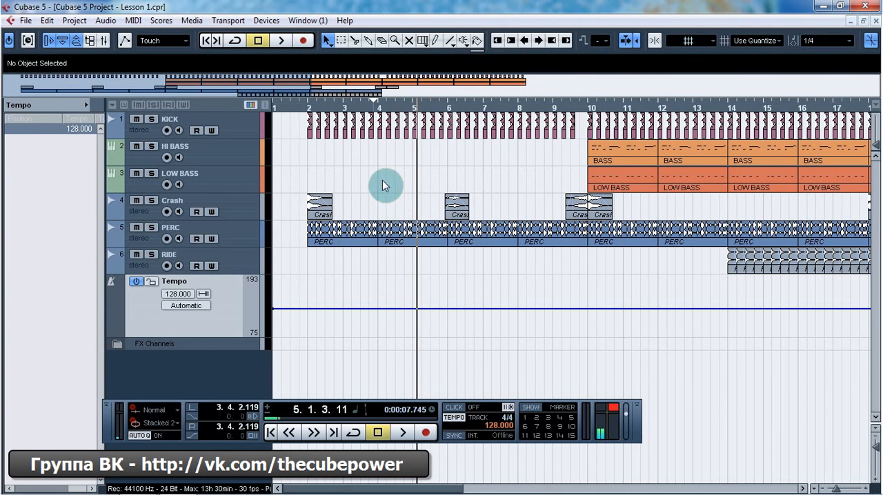
Step: Select the LOW BASS track and increase its height to expose its additional track controls
left_click(218, 160)
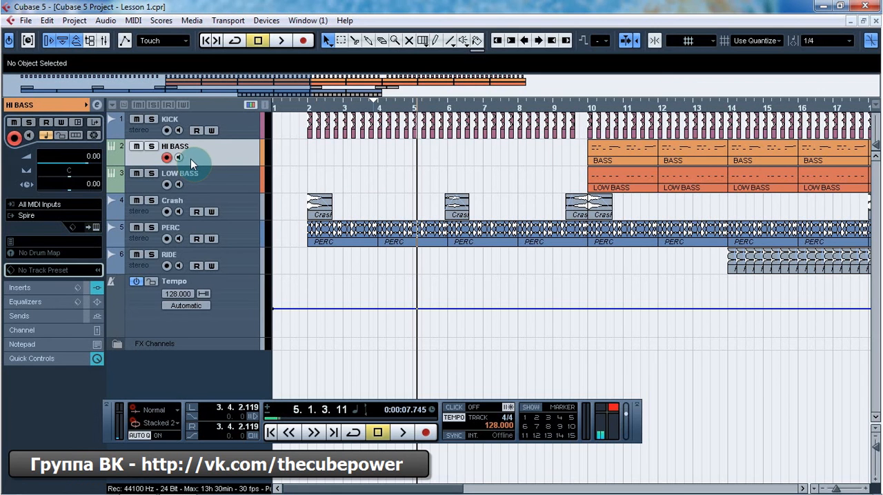
left_click(245, 124)
left_click(233, 160)
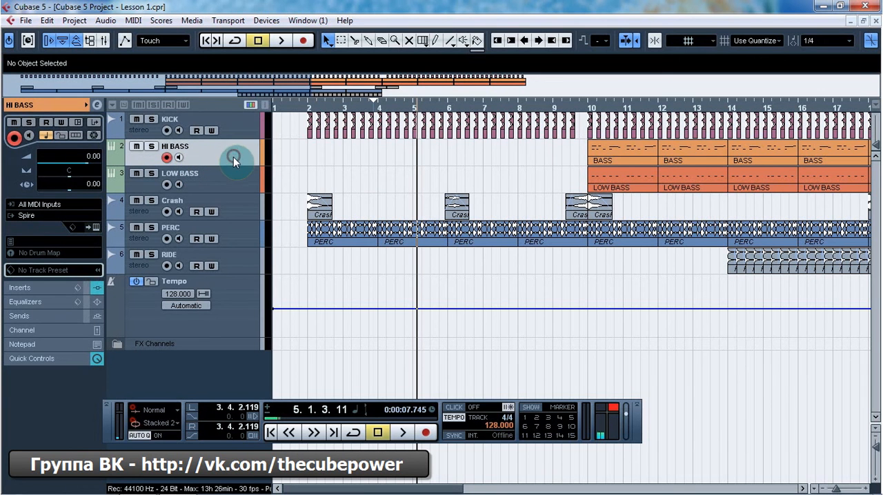
left_click(231, 187)
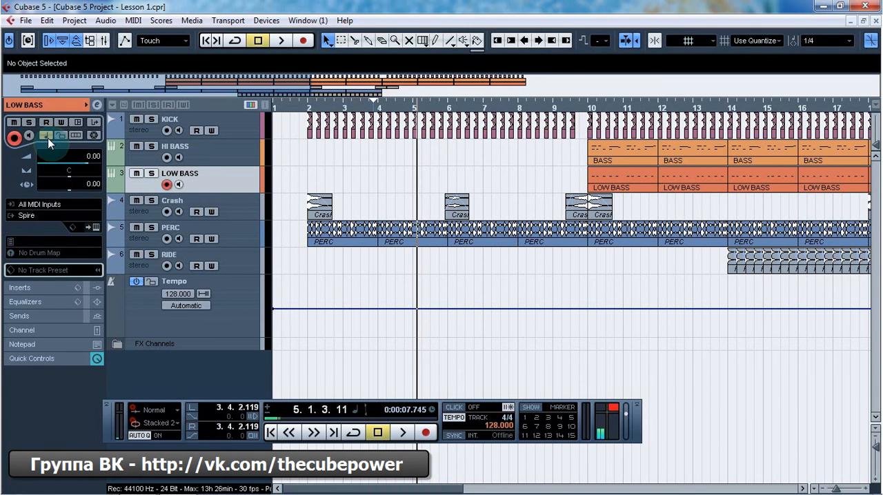
left_click_drag(197, 193, 198, 244)
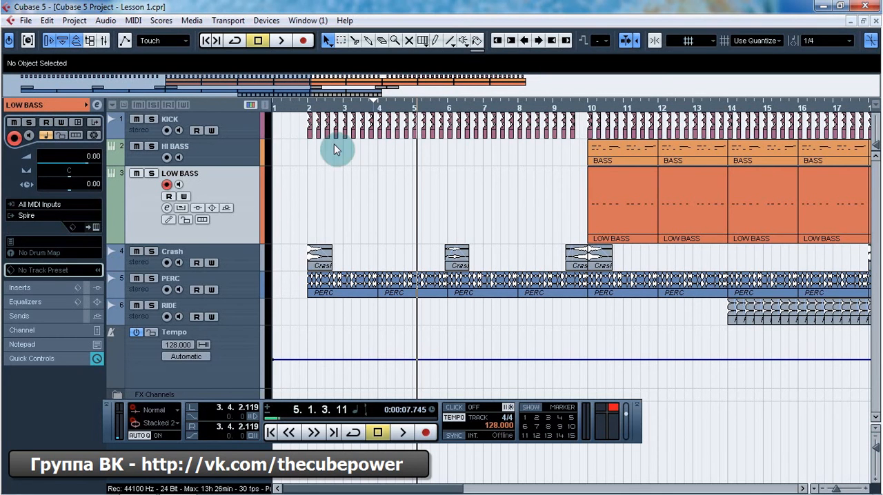
Step: Solo the PERC track and play it briefly from just before bar 2
left_click(633, 201)
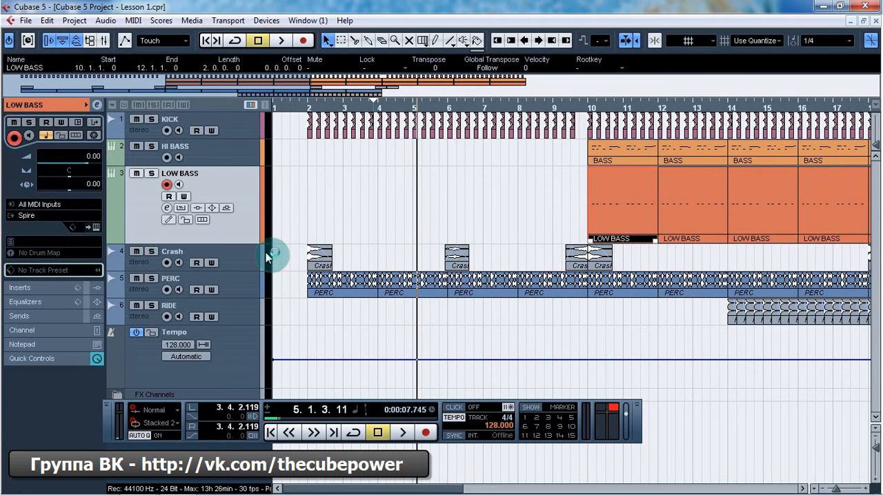
left_click(256, 286)
left_click(306, 106)
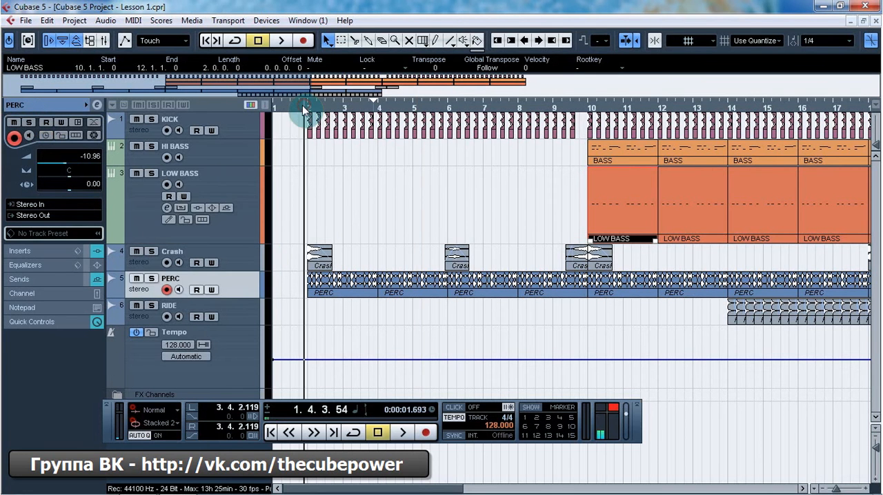
key("s")
key("space")
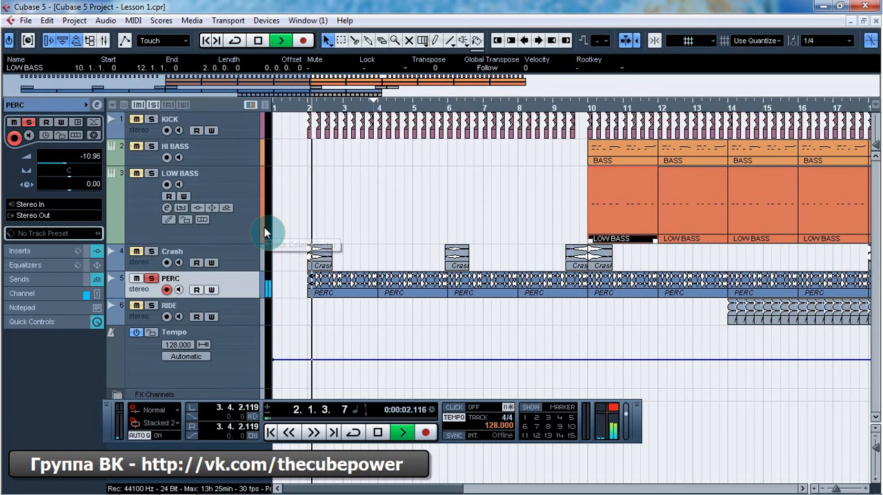
key("space")
Step: Switch the PERC track from linear to musical time base
left_click(47, 135)
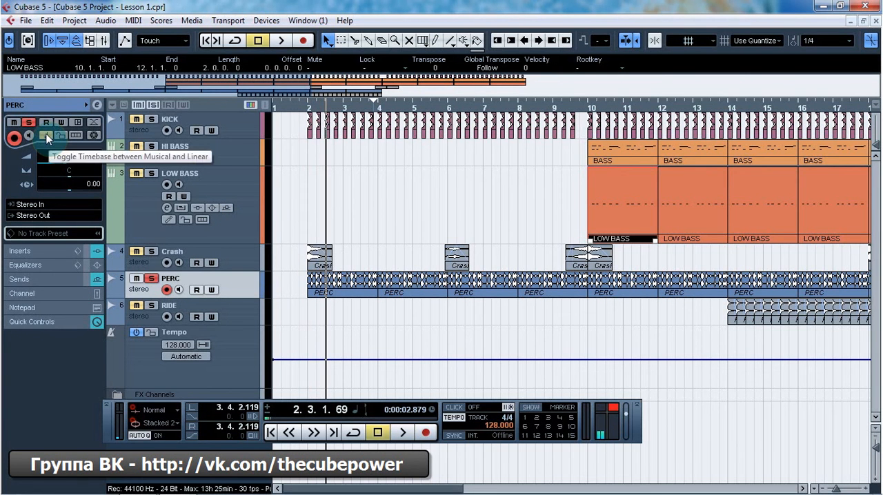
Step: Create a Ramp tempo change on the tempo track from a 128 BPM point in bar 3 up to a 170 BPM point at bar 5
left_click(365, 359)
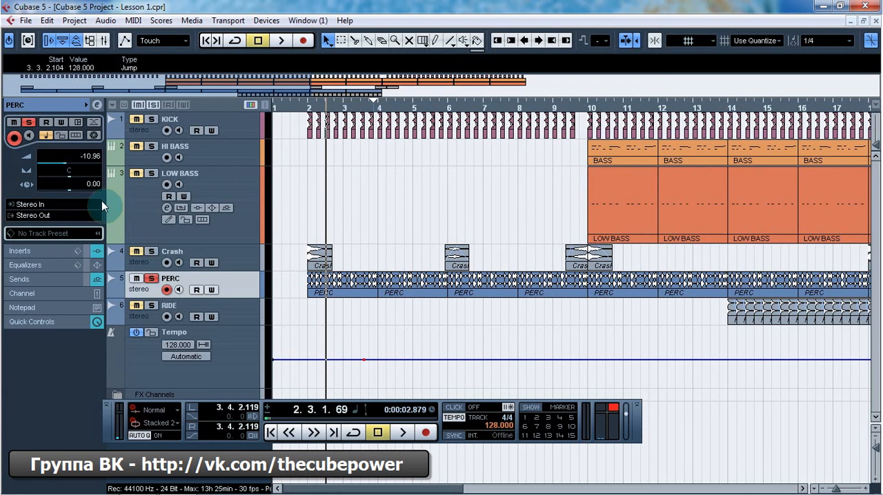
left_click(244, 354)
left_click(201, 358)
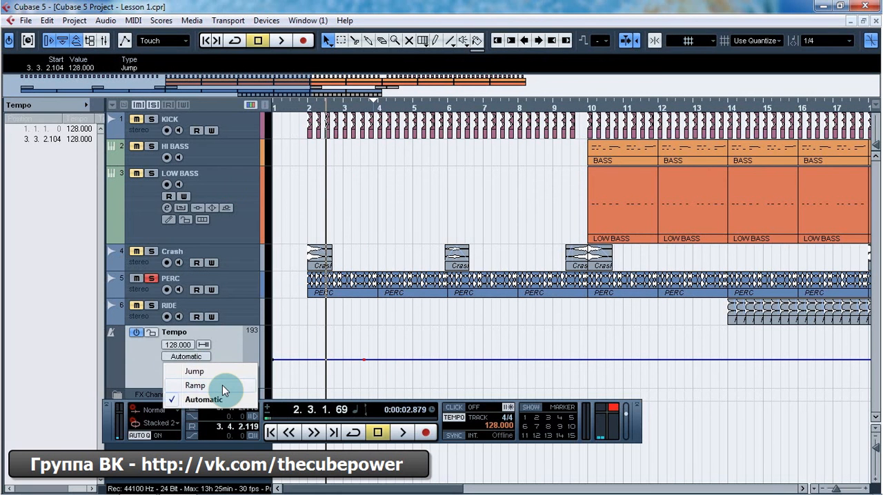
left_click(223, 385)
left_click_drag(412, 359, 416, 338)
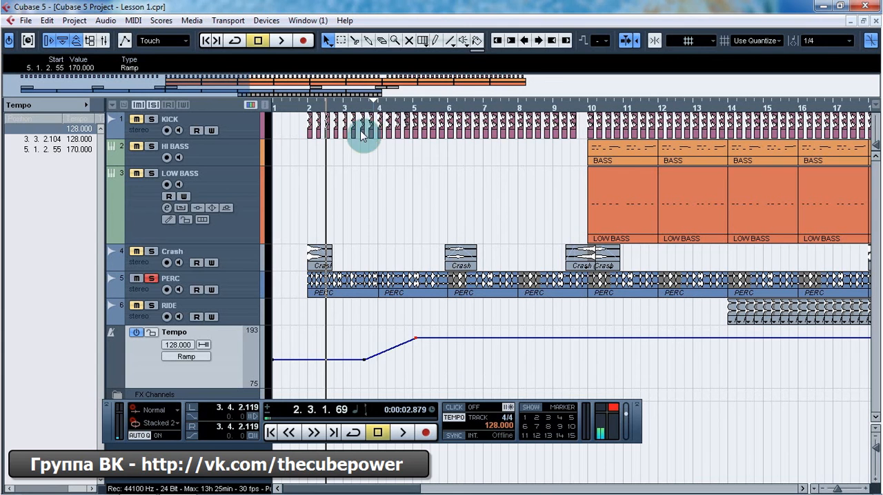
Step: Play the project across the tempo ramp, clearing the track solos and replaying from just after bar 2
left_click(357, 108)
key("space")
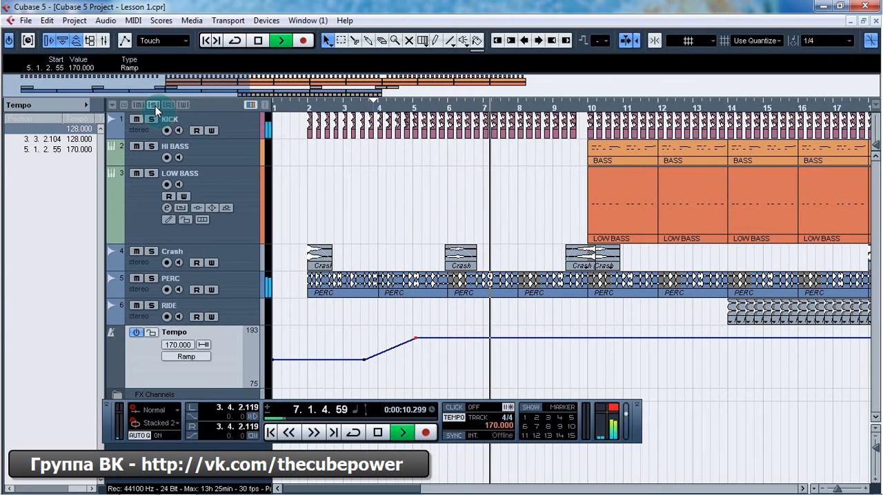
left_click(322, 111)
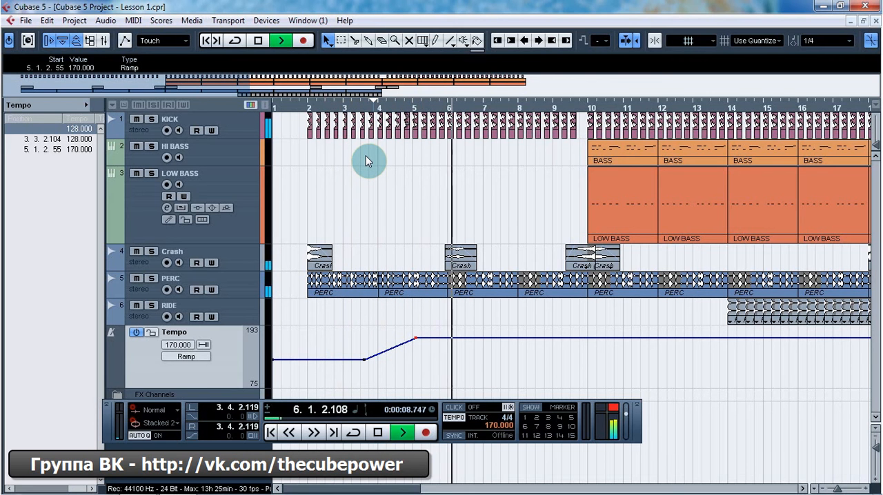
key("space")
Step: Delete the 170 BPM tempo point at bar 5 and switch the PERC track back to linear time base
left_click(248, 287)
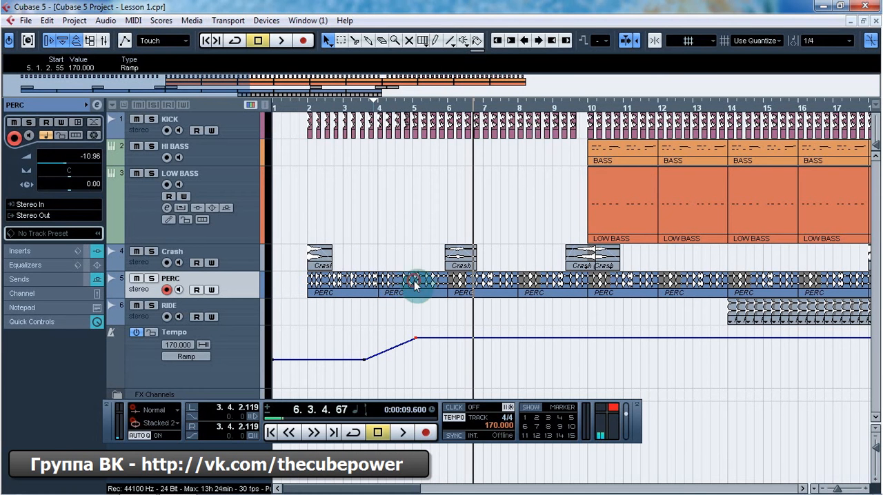
left_click_drag(416, 287, 568, 287)
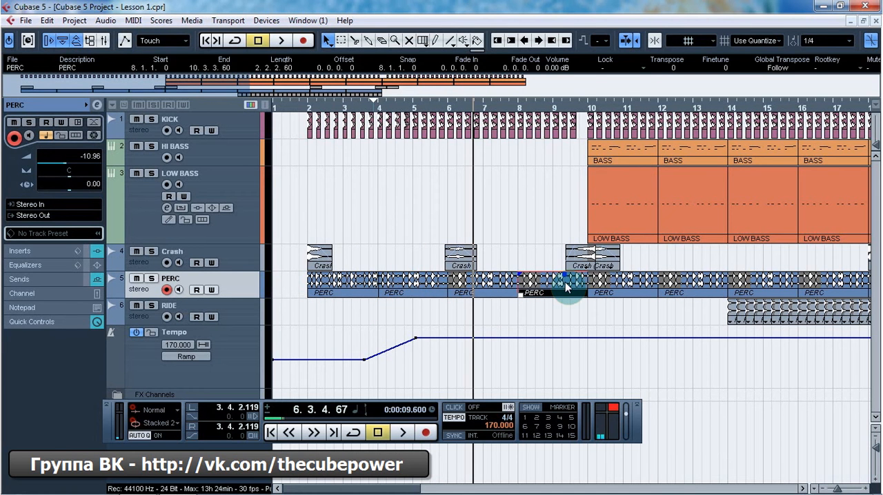
left_click(388, 321)
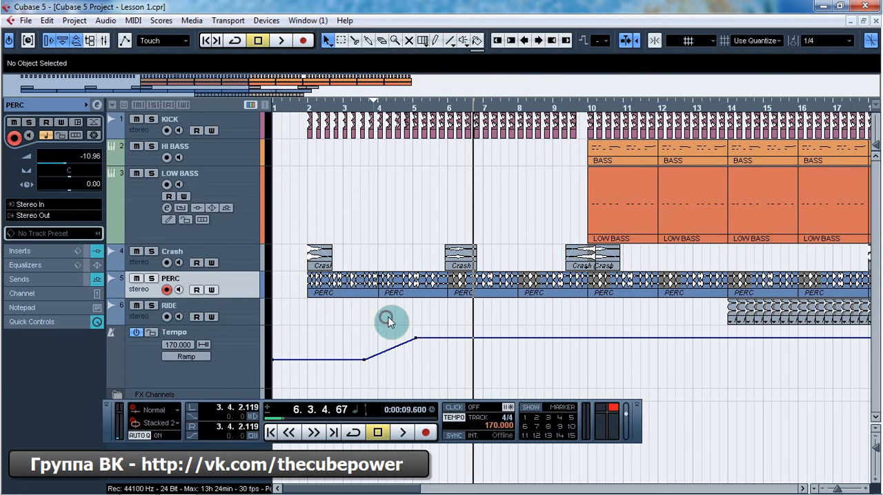
left_click(416, 338)
key("Delete")
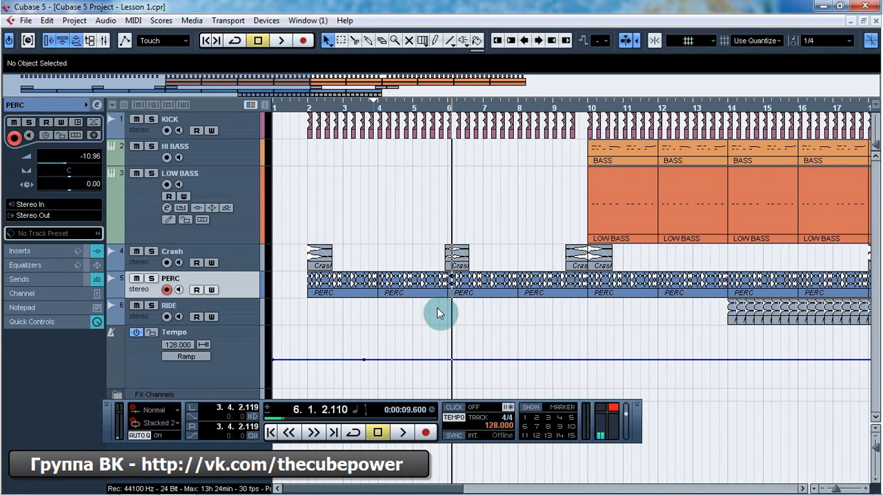
Step: Add a 170 BPM tempo point in the middle of bar 5 and play the ramp from bar 3
left_click(430, 360)
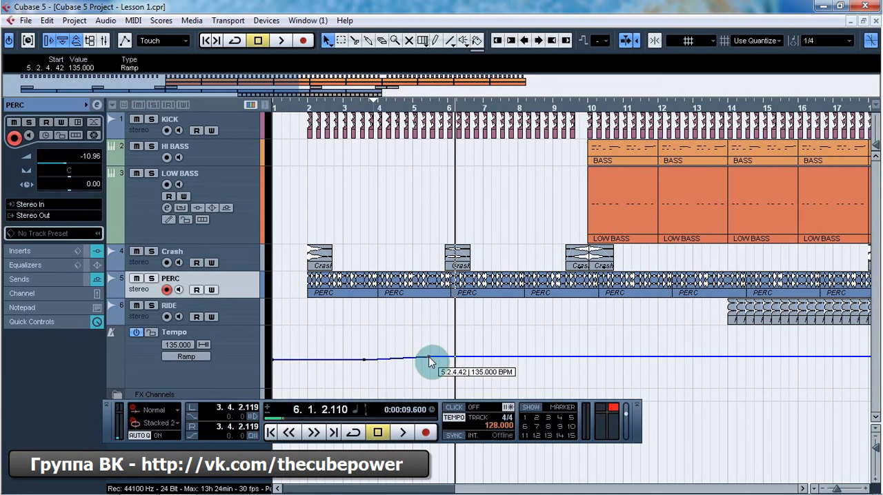
left_click_drag(430, 361, 434, 338)
left_click(358, 107)
key("space")
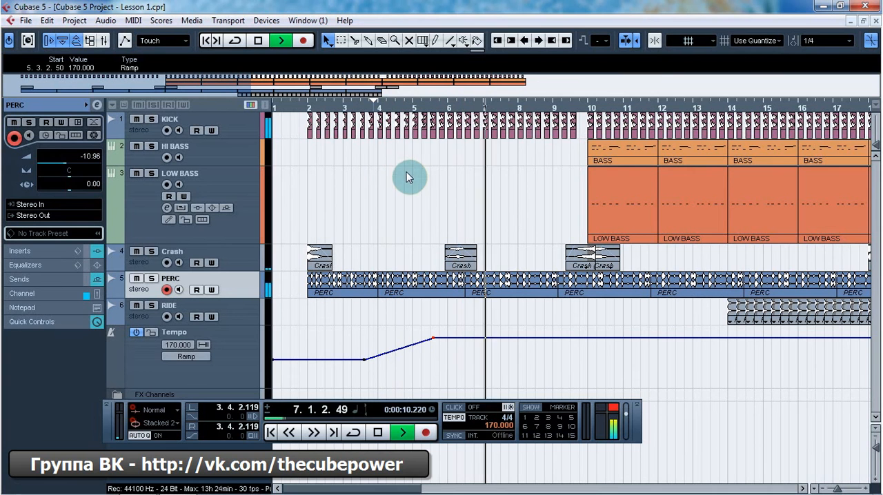
key("space")
Step: Delete the 170 BPM tempo point from the middle of bar 5
mouse_move(433, 339)
left_click_drag(432, 339, 419, 377)
key("Delete")
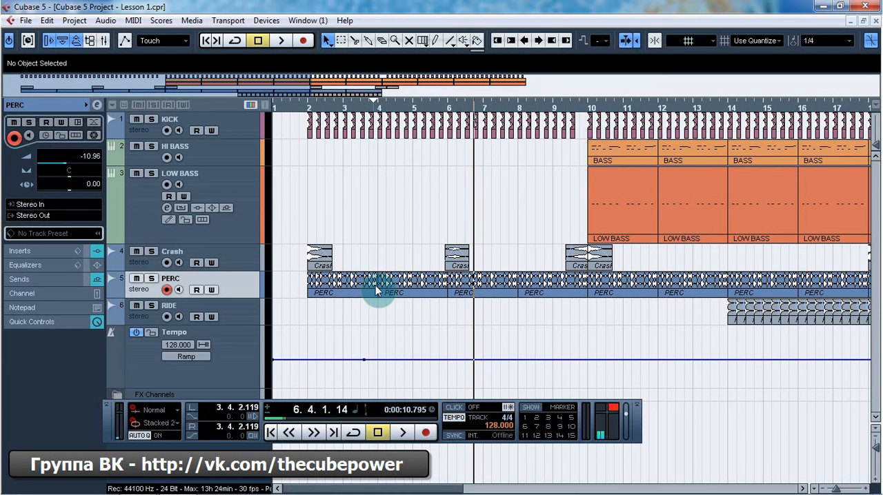
Step: Enable Musical Mode for the PERC clip in the Pool and return to the project window
left_click(424, 279)
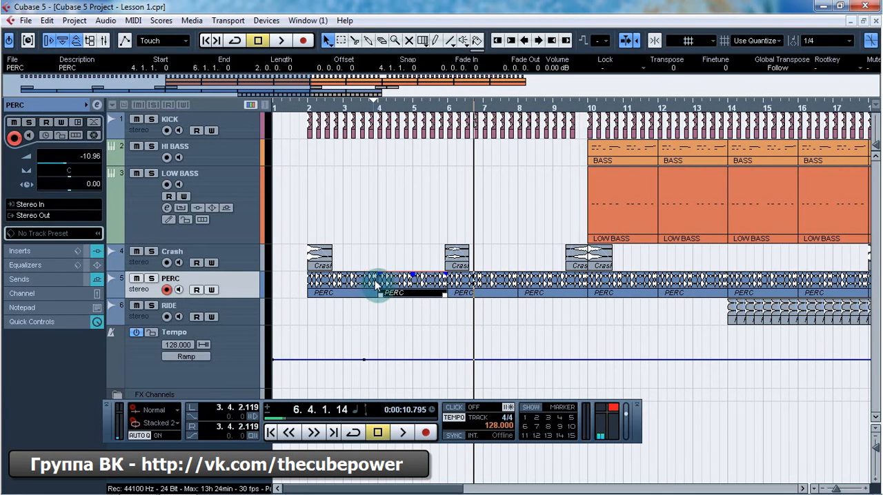
left_click(371, 285)
left_click(414, 284)
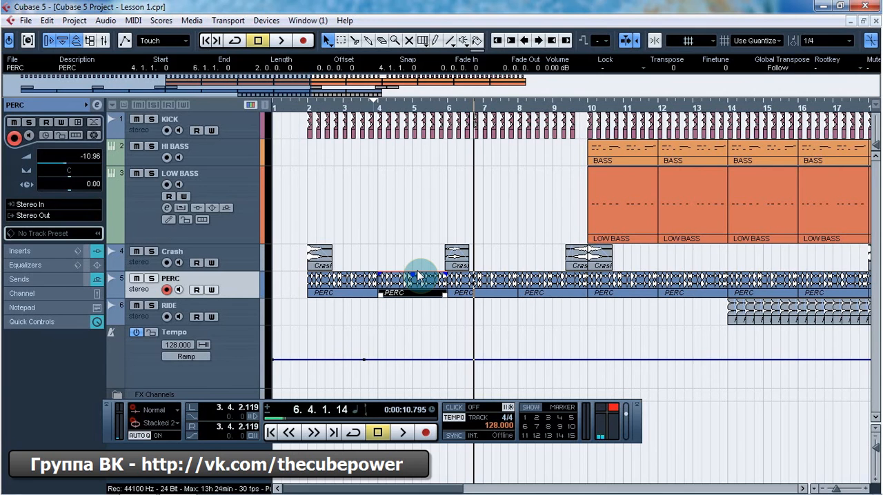
key("ctrl+p")
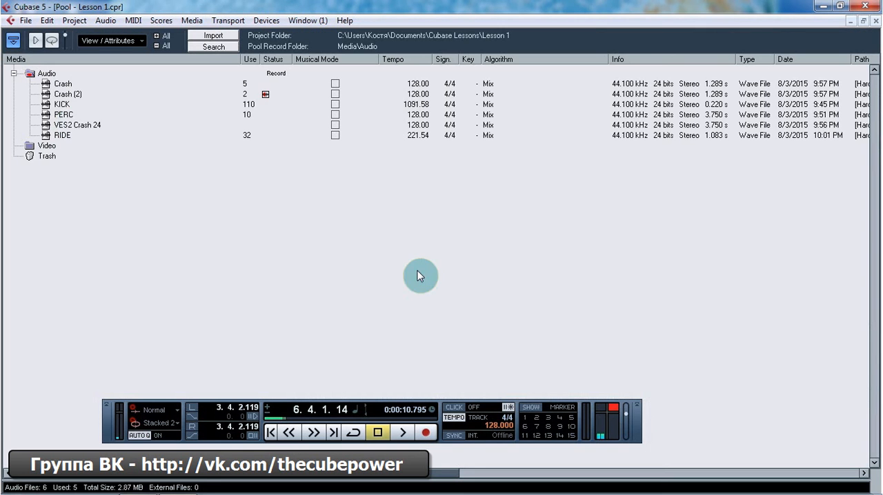
double_click(64, 115)
left_click(875, 21)
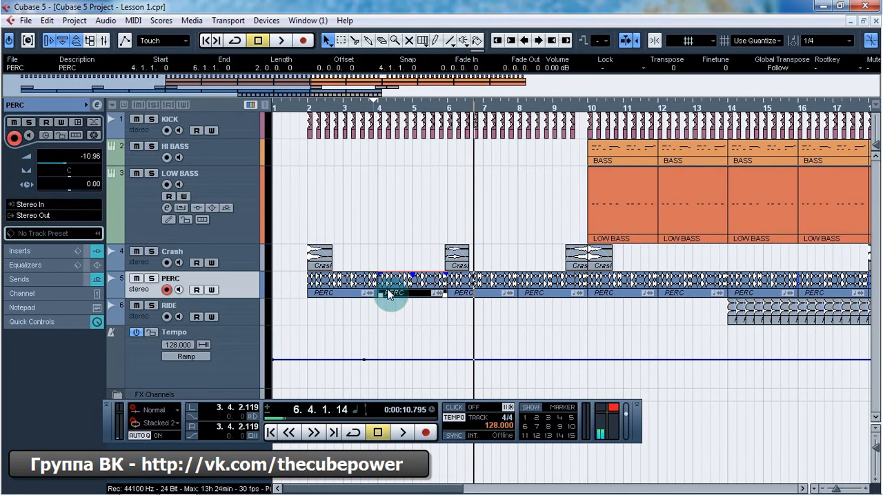
Step: Switch the PERC track to musical time base and add a 155 BPM tempo point just before bar 6
left_click(445, 366)
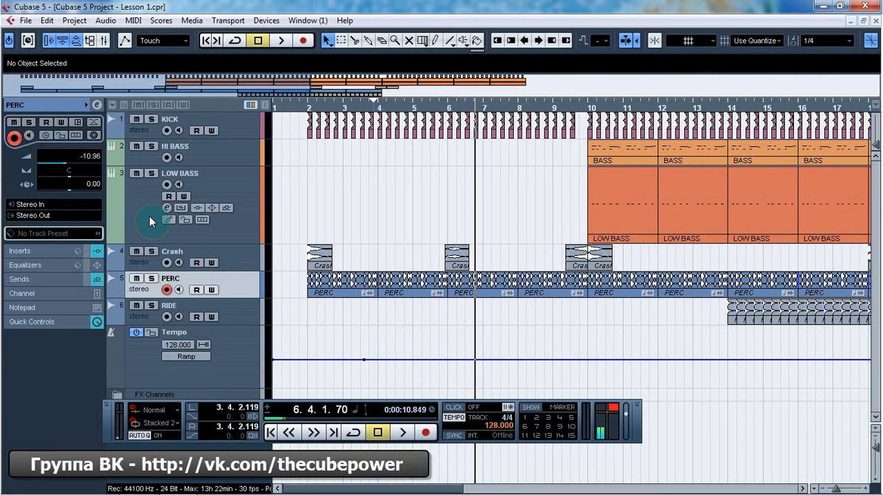
left_click(44, 135)
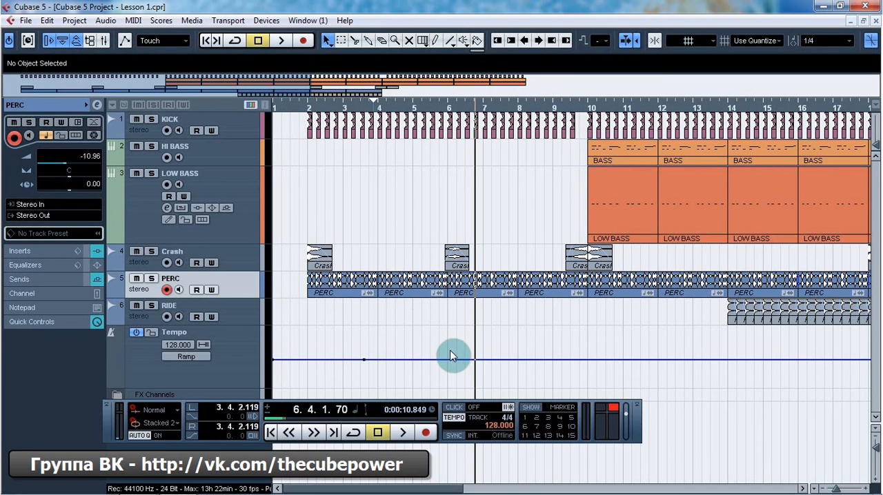
left_click_drag(450, 359, 447, 346)
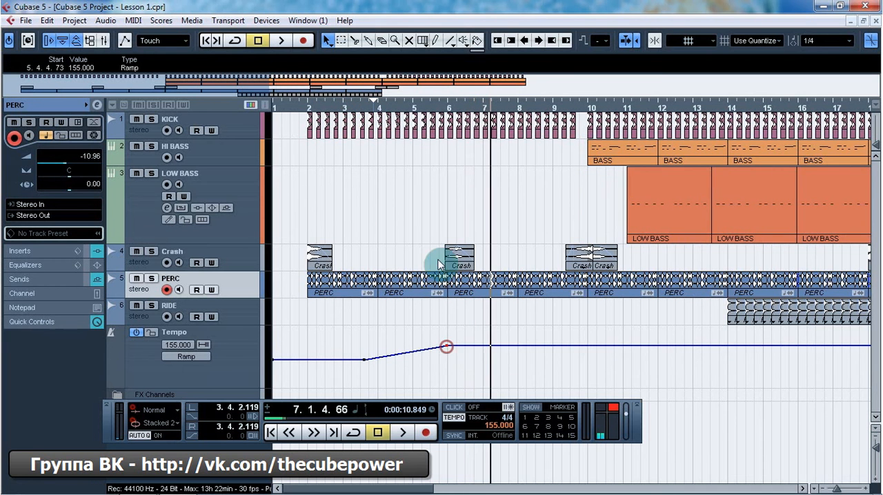
Step: Play from just before bar 3 and, during playback, add tempo points of 110 BPM in bar 7 and 95 BPM in bar 8
left_click(338, 109)
key("space")
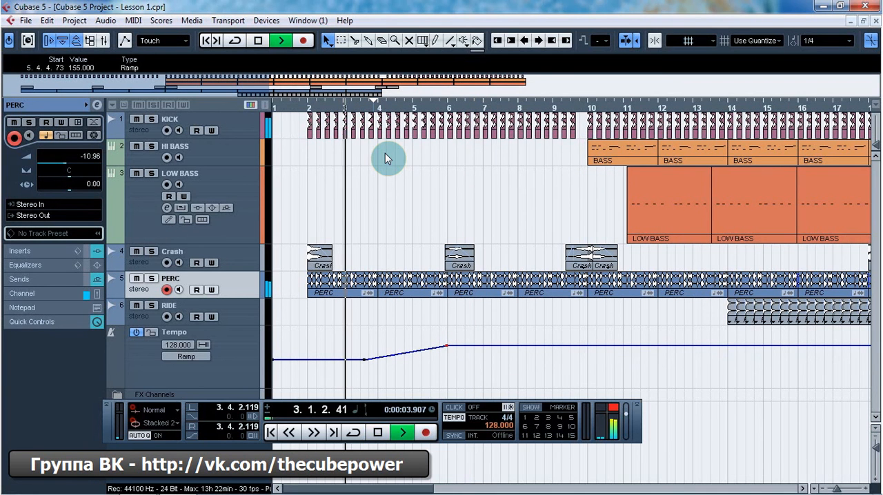
left_click(506, 345)
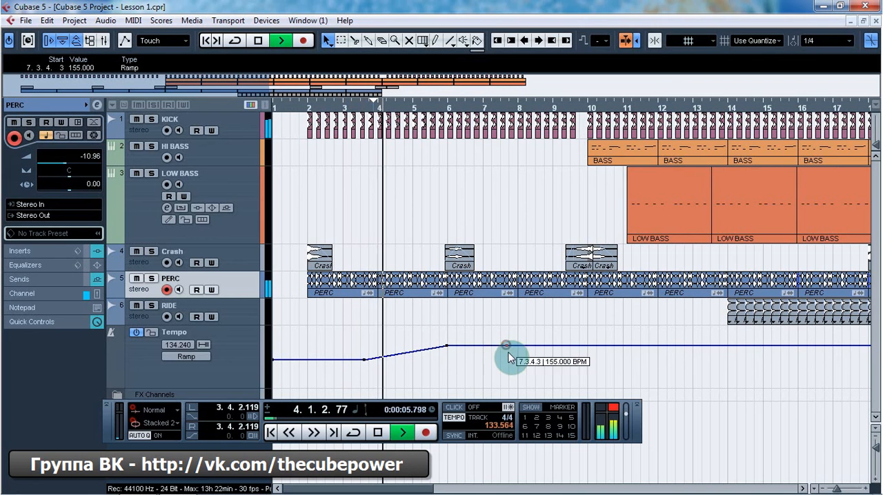
left_click_drag(509, 357, 509, 370)
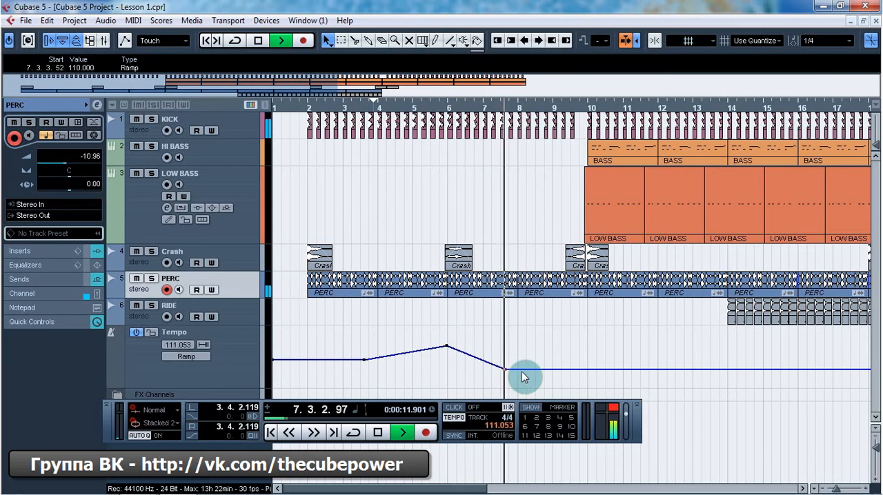
left_click_drag(530, 370, 531, 378)
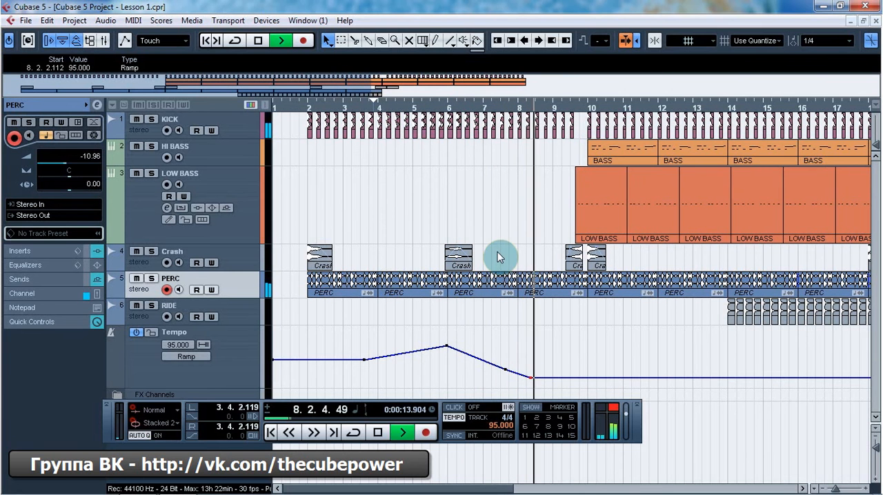
key("space")
Step: Delete the 155, 110 and 95 BPM tempo points together
left_click(443, 343)
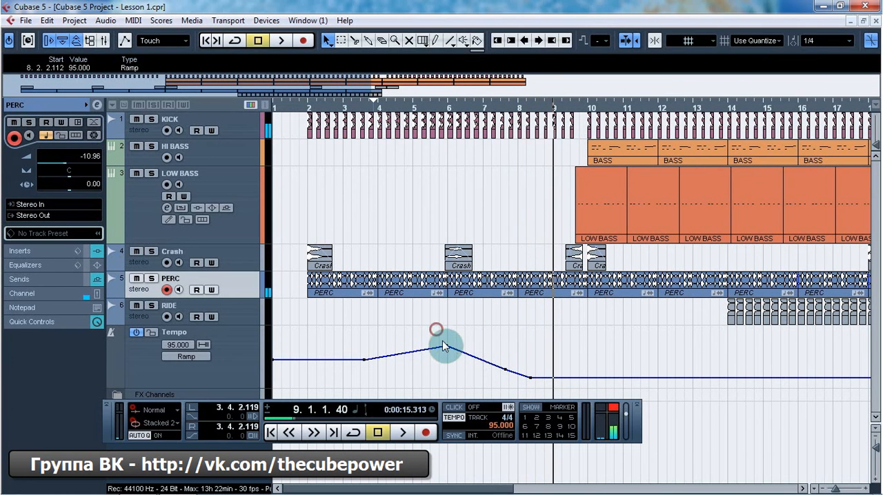
left_click_drag(436, 329, 533, 386)
key("Delete")
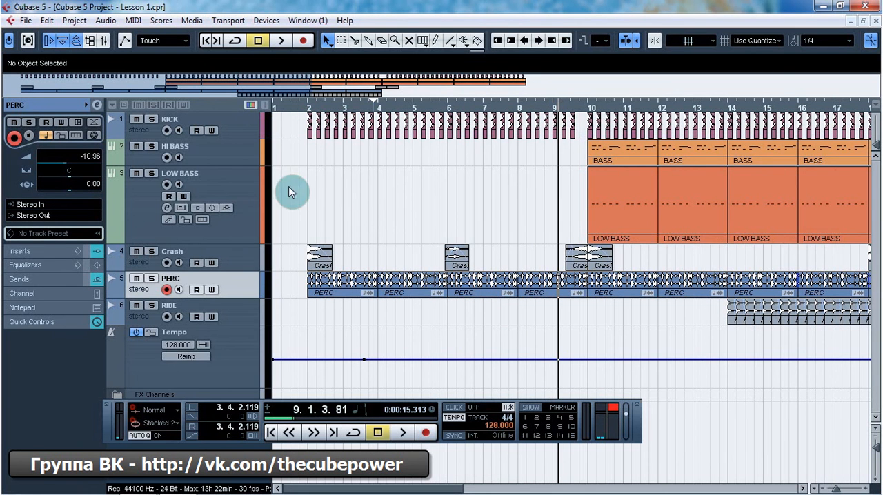
Step: Switch the PERC track to linear time base and draw a tempo peak at bar 5 falling to 130 BPM at bar 6
left_click(357, 105)
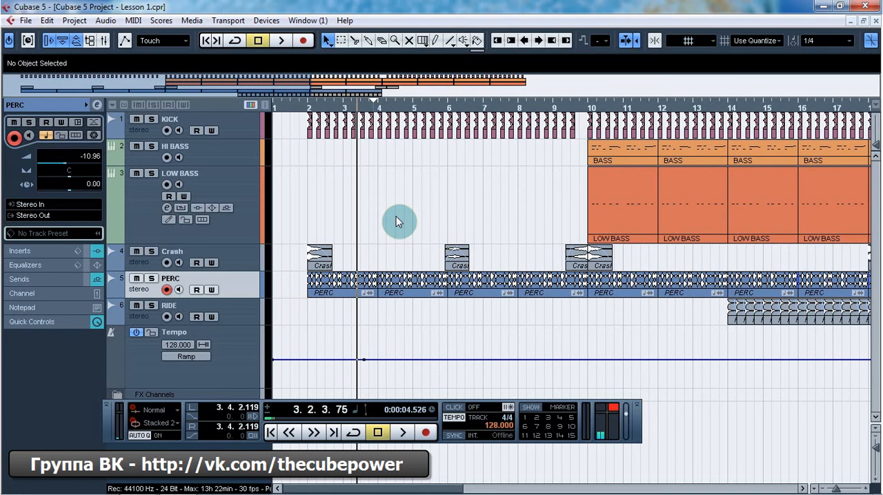
left_click(46, 138)
left_click_drag(425, 359, 455, 347)
left_click(453, 359)
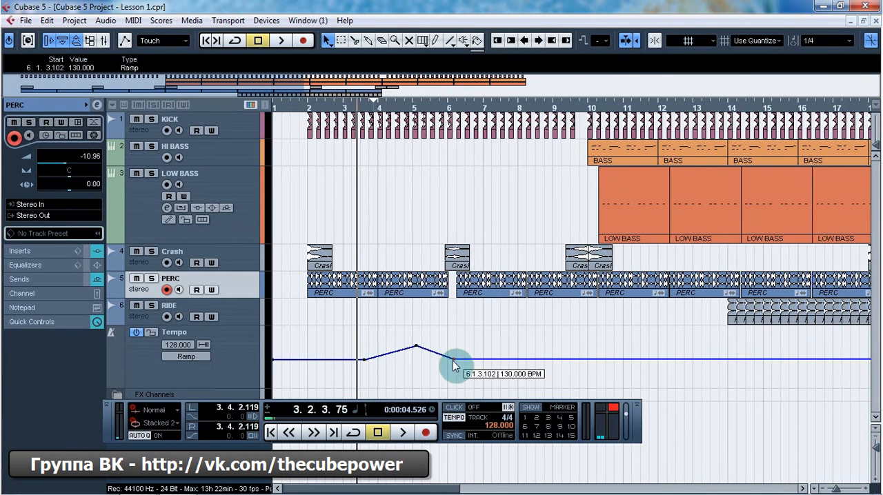
Step: Play the project through the tempo changes twice, adding a 105 BPM tempo point in bar 8 during the second playback
key("space")
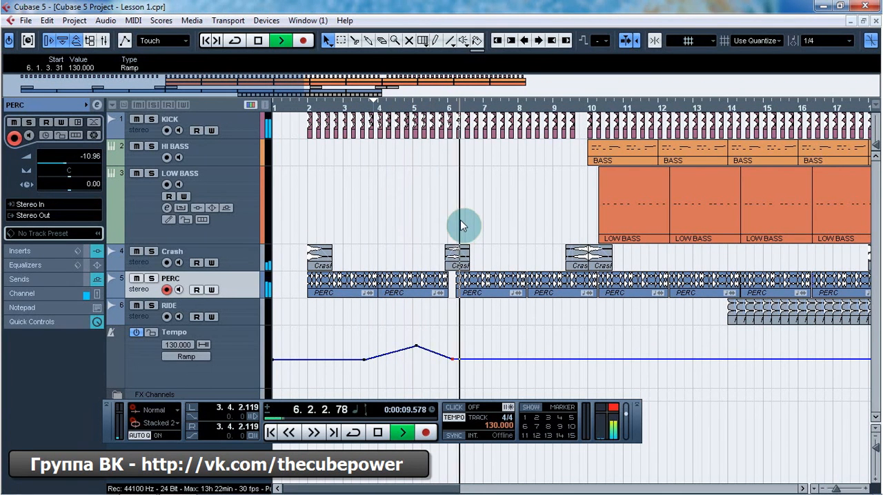
key("space")
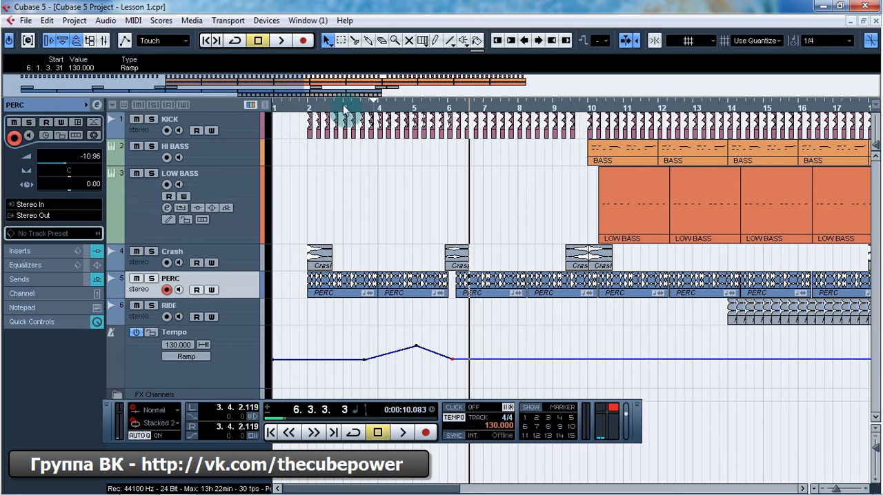
key("space")
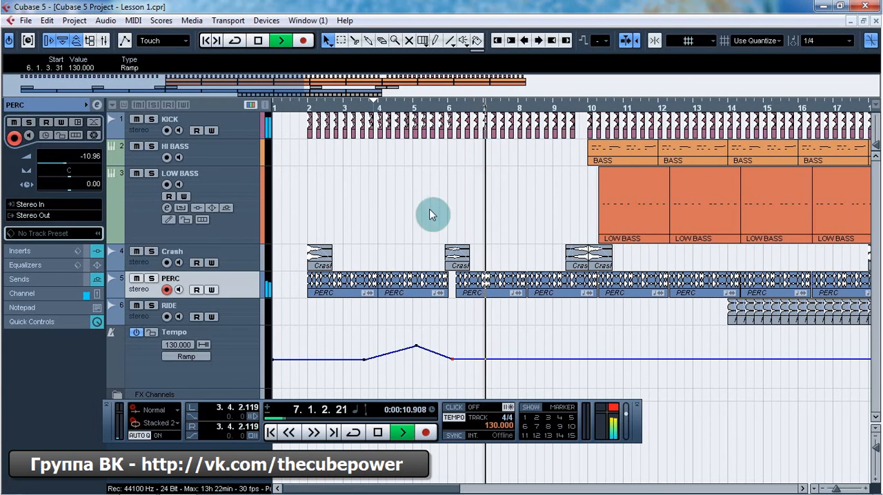
left_click(529, 365)
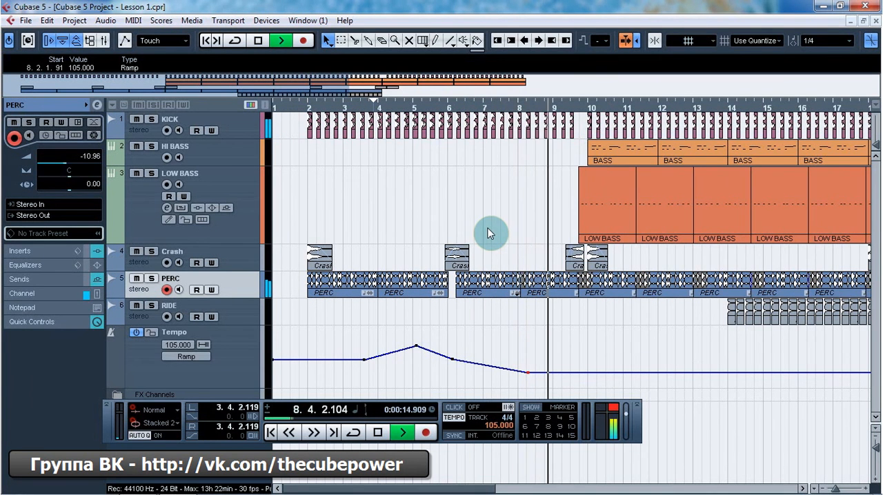
key("space")
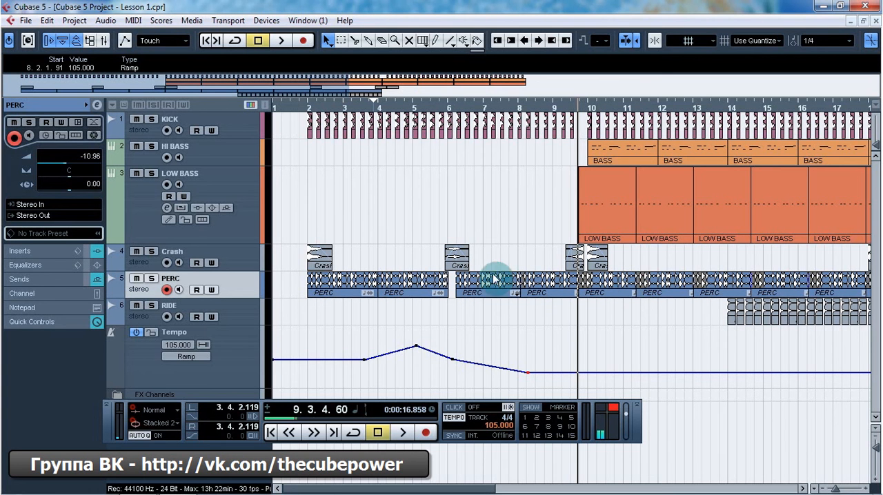
Step: Delete all tempo points between bars 5 and 8 and select the PERC track
left_click_drag(407, 336, 538, 391)
key("Delete")
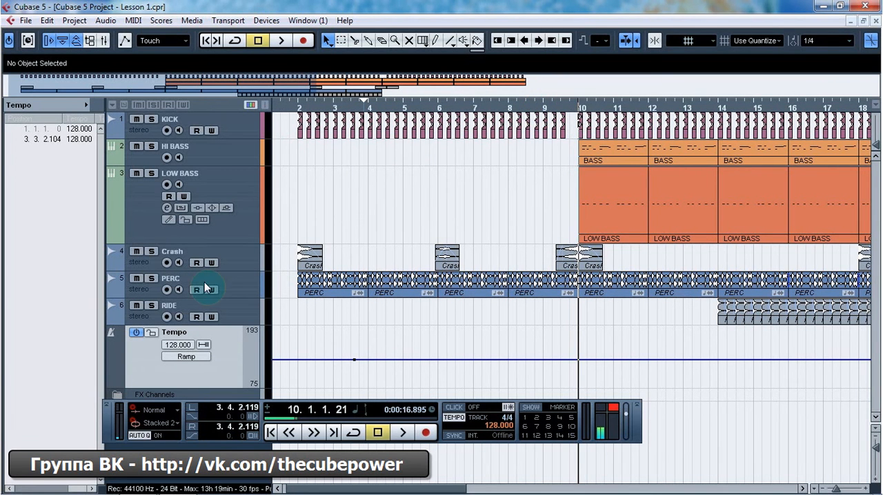
left_click(228, 298)
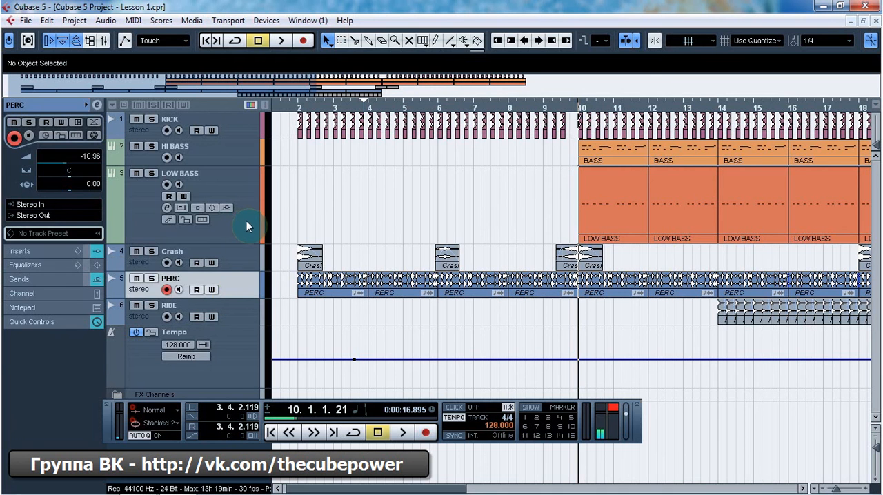
Step: Switch the LOW BASS track to musical time base and ramp the tempo from 128 BPM in bar 11 to 155 BPM in bar 12
left_click(250, 221)
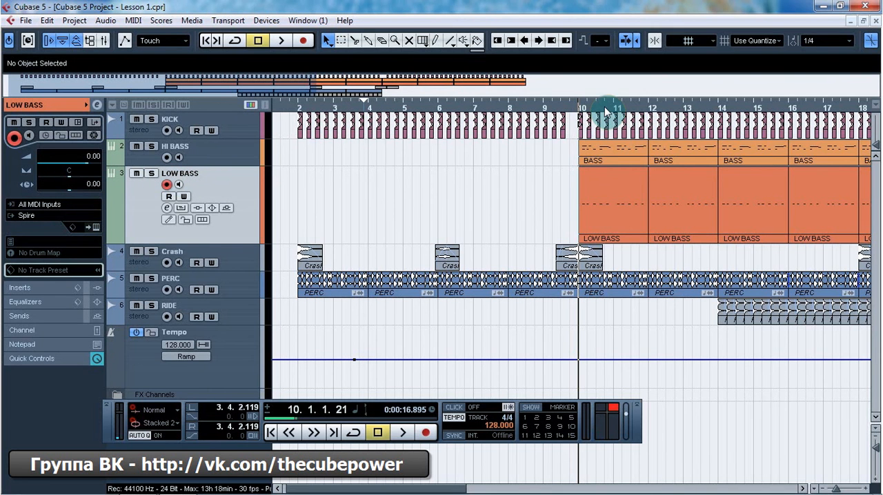
left_click(632, 358)
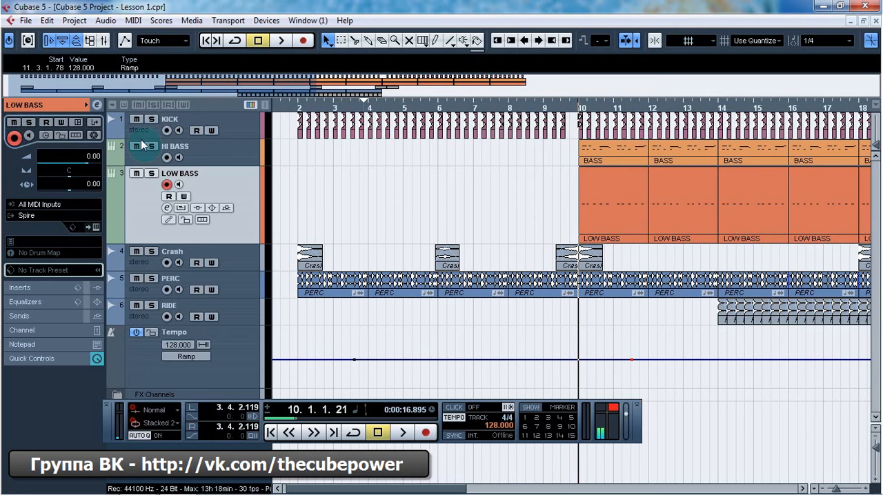
left_click(47, 138)
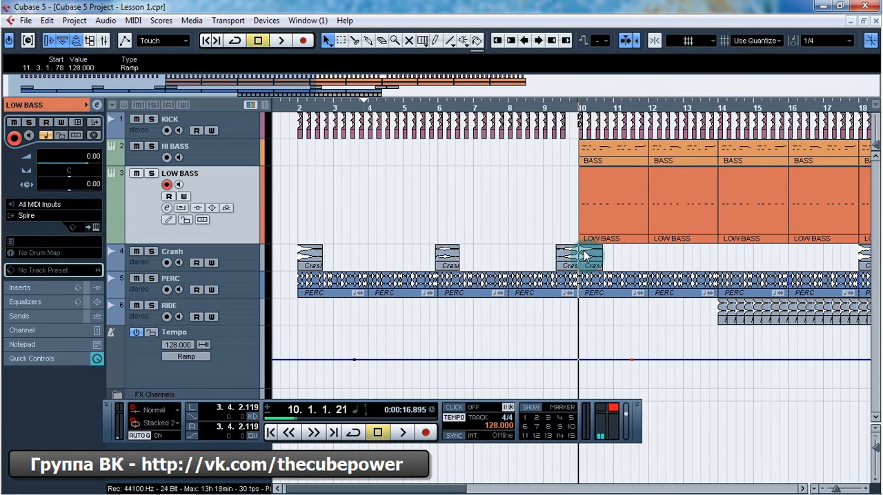
left_click_drag(668, 358, 669, 346)
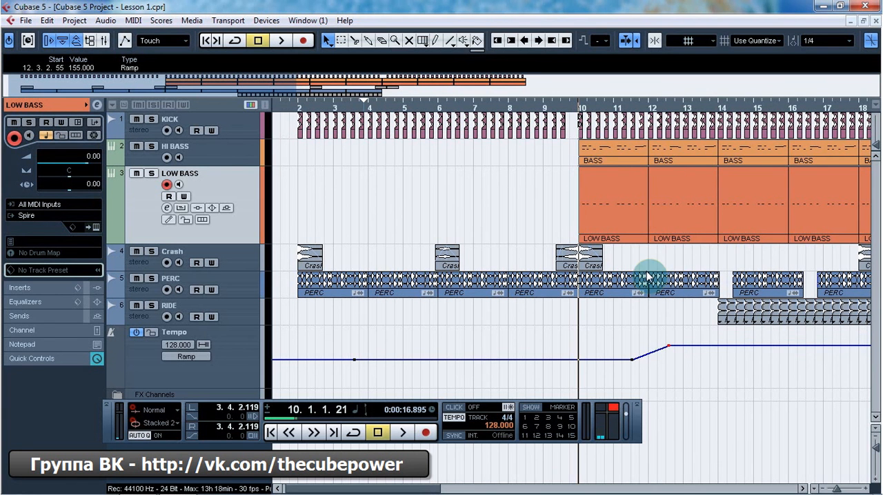
Step: Play from bar 11 through the tempo rise, then delete the 155 BPM tempo point in bar 12
double_click(629, 111)
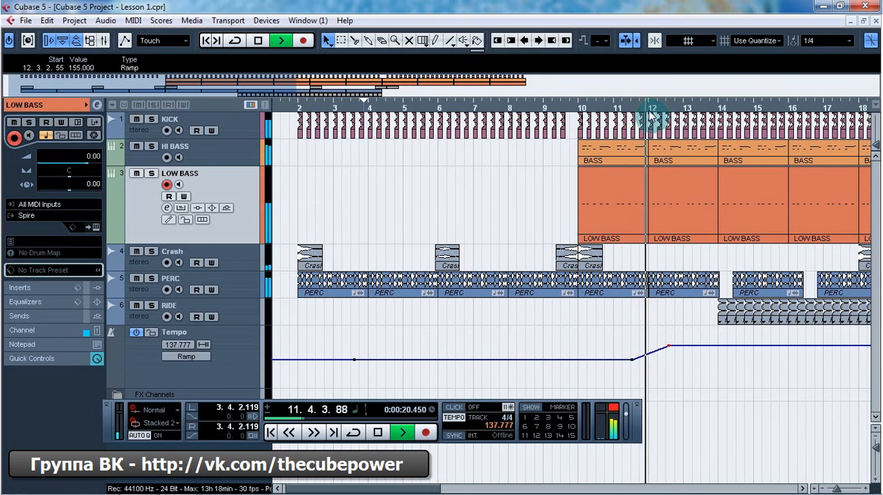
key("space")
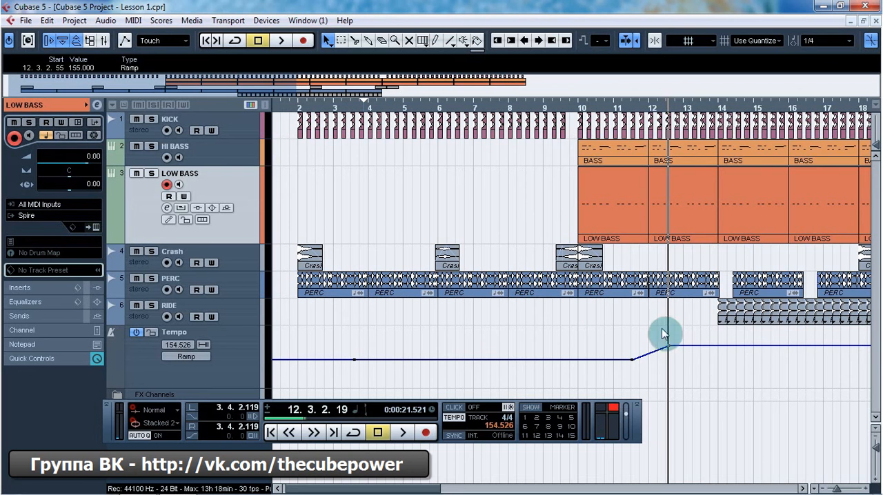
key("Delete")
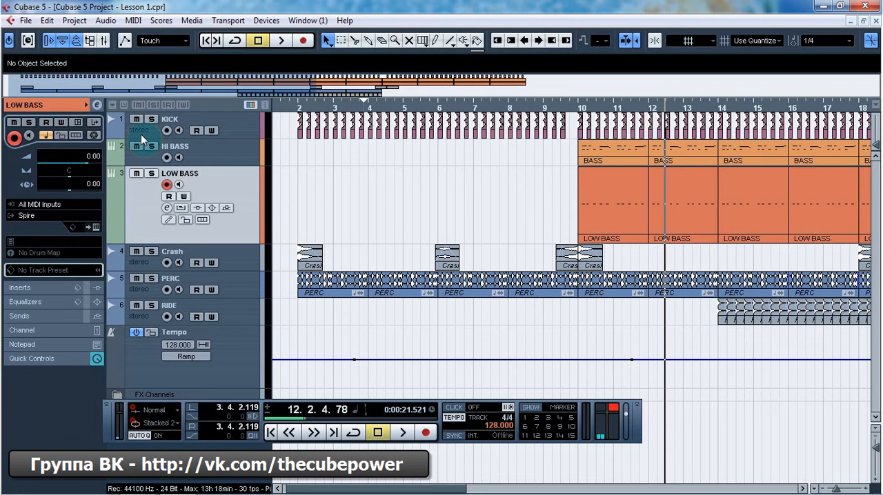
Step: Return the LOW BASS track to linear time base and play from bar 11 through a new tempo ramp to 155 BPM in bar 13
left_click(45, 135)
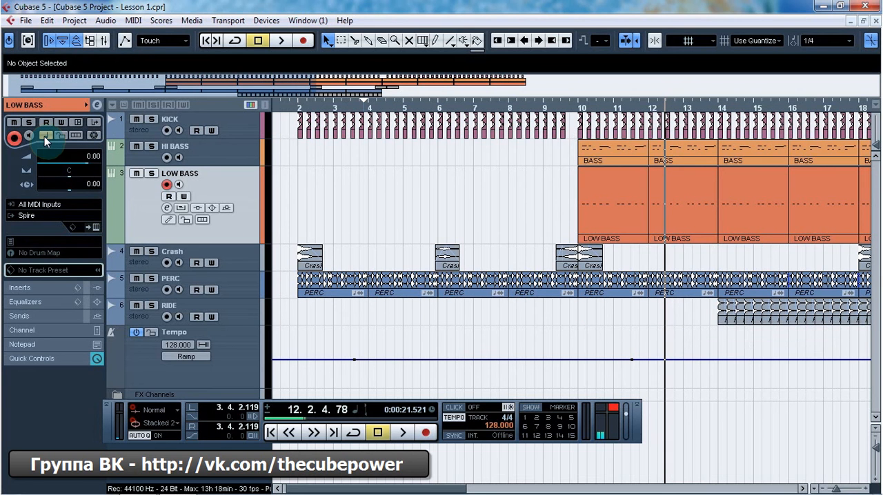
left_click(621, 108)
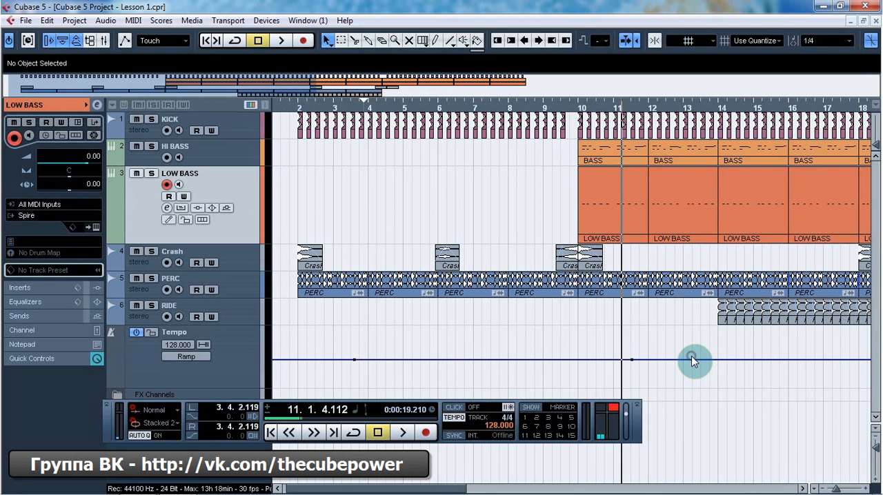
left_click_drag(693, 359, 696, 346)
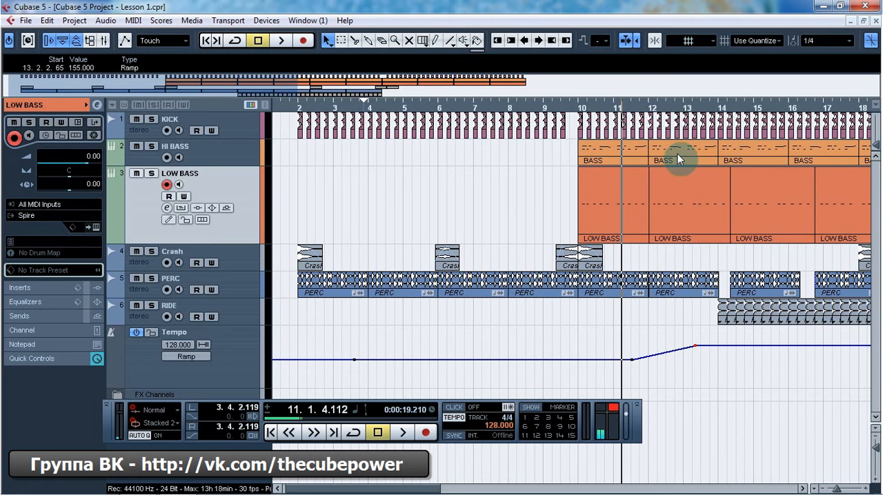
key("space")
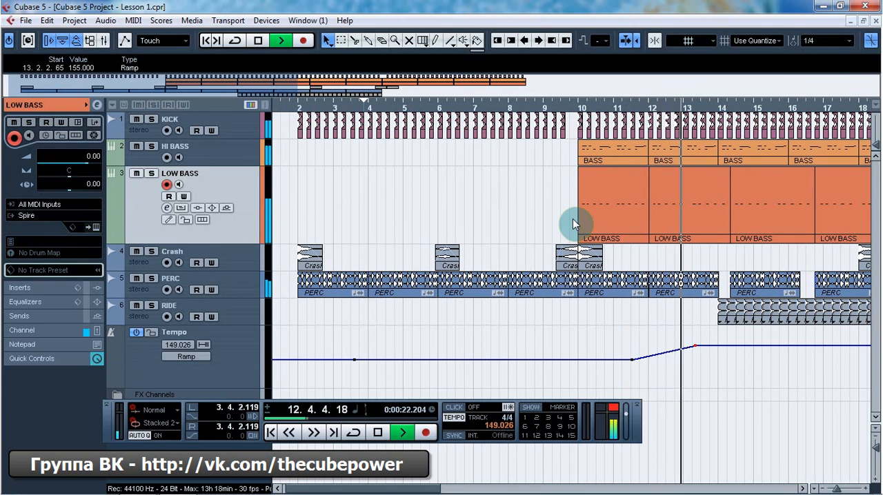
key("space")
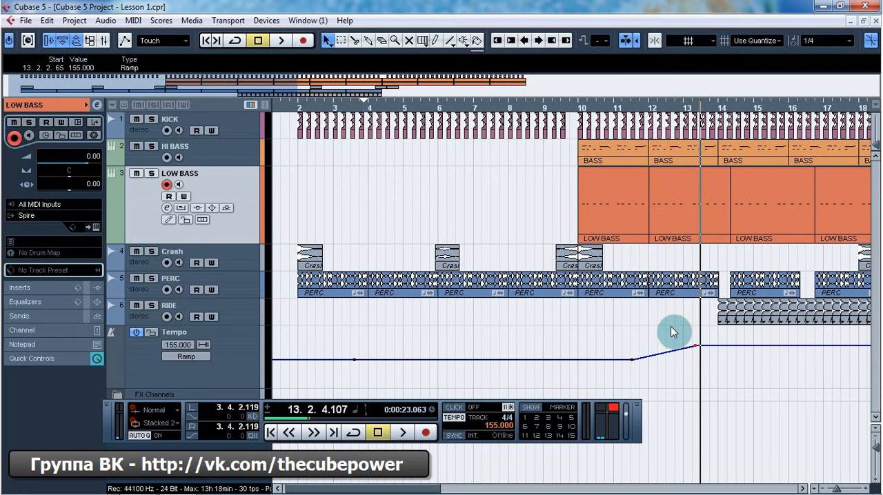
Step: Delete the tempo points in bars 13 and 11 and select the Tempo track
key("Delete")
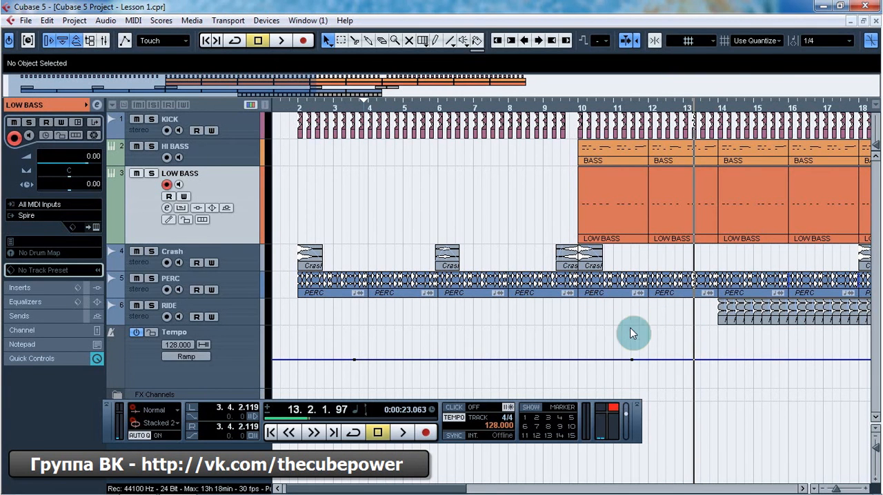
left_click(632, 359)
key("Delete")
left_click(624, 360)
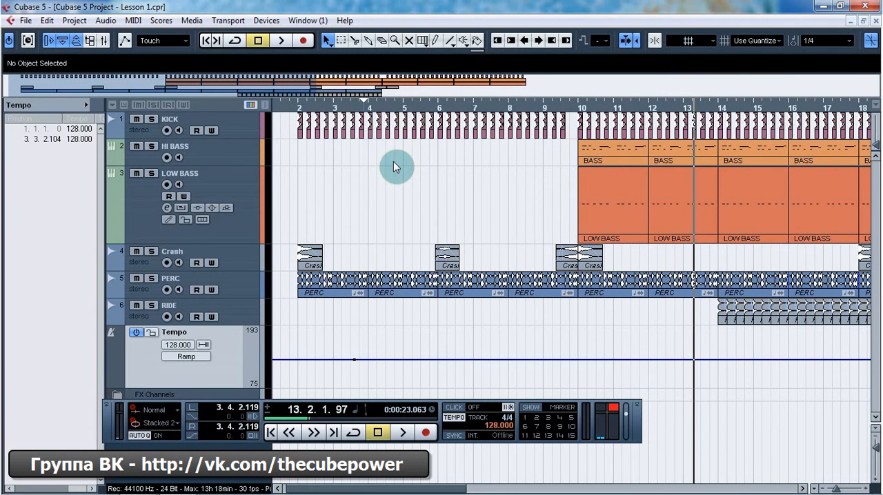
Step: Open the Tempo Track Editor, select the 4/4 time signature at bar 1, and close the editor
left_click(73, 21)
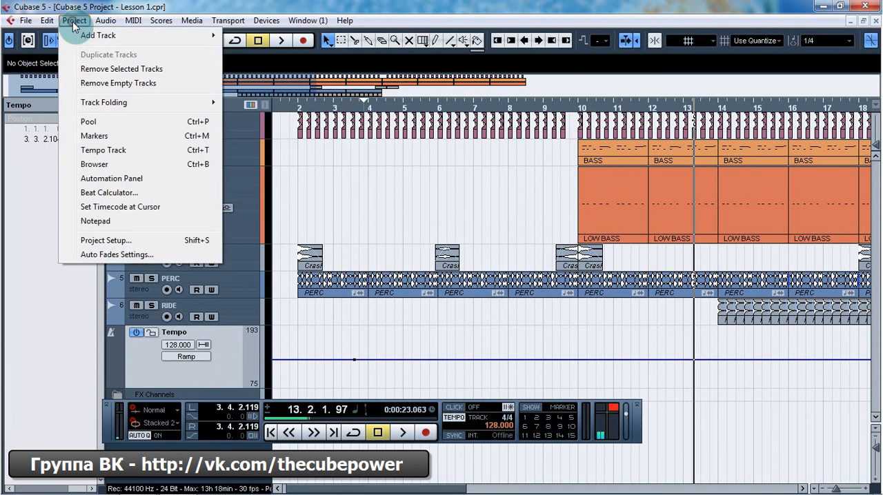
left_click(124, 153)
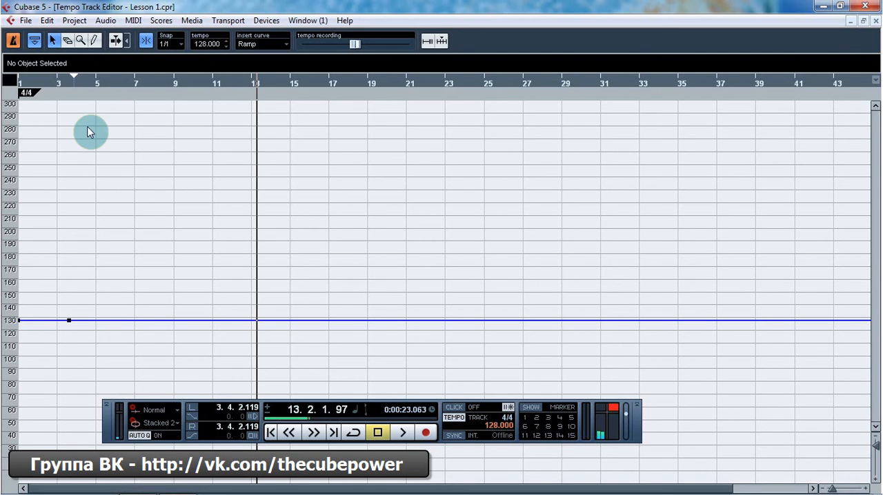
left_click(27, 93)
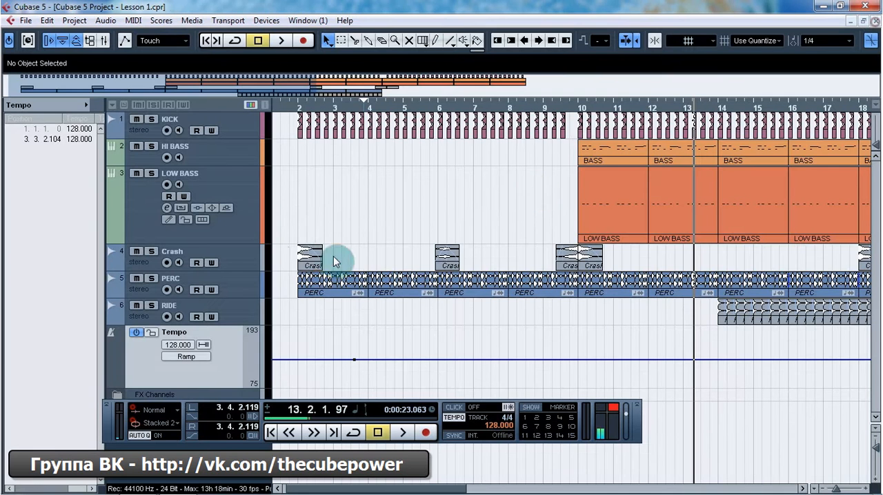
left_click(876, 21)
Step: Reopen the Tempo Track Editor and switch tempo track activation and the info line off and back on
key("ctrl+t")
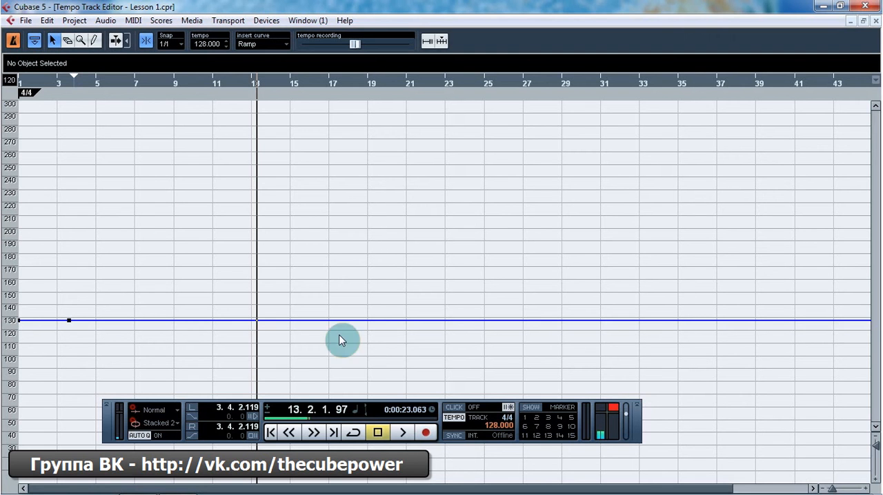
left_click(485, 420)
left_click(485, 420)
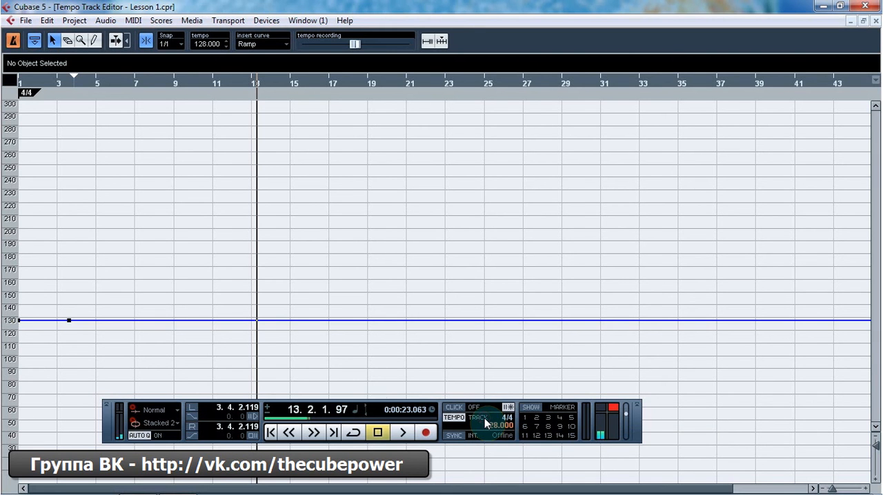
left_click(13, 44)
left_click(12, 44)
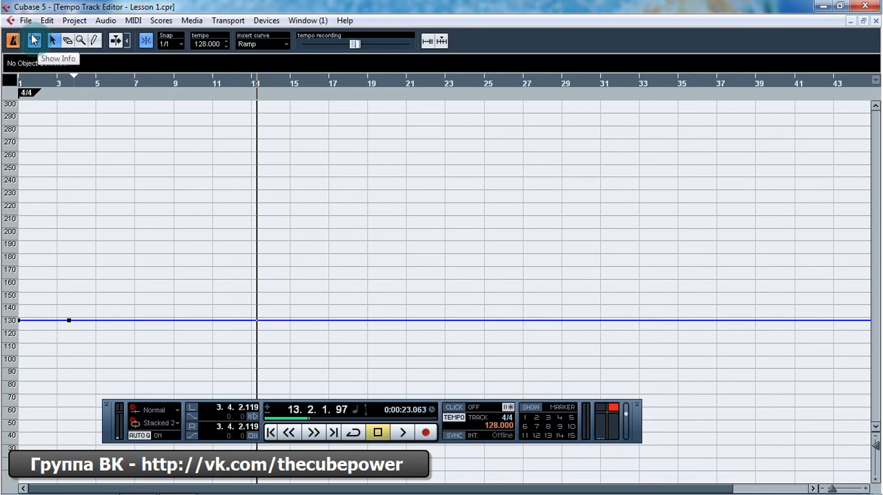
left_click(35, 41)
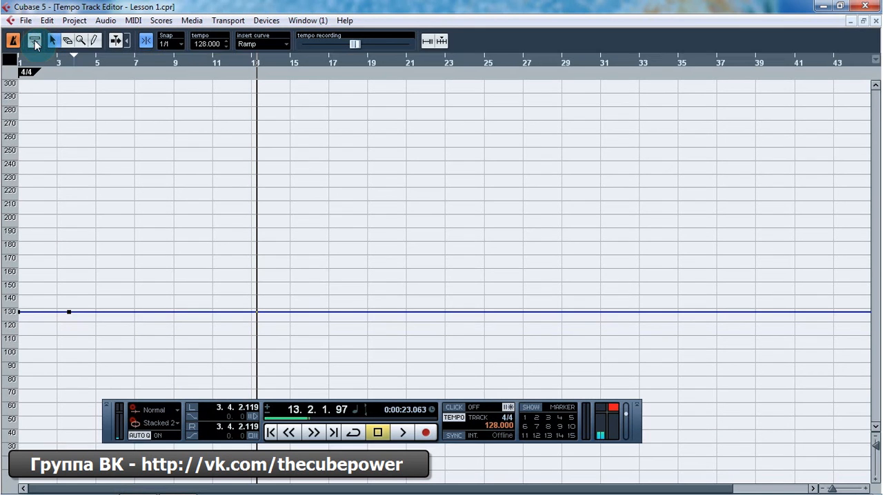
left_click(35, 42)
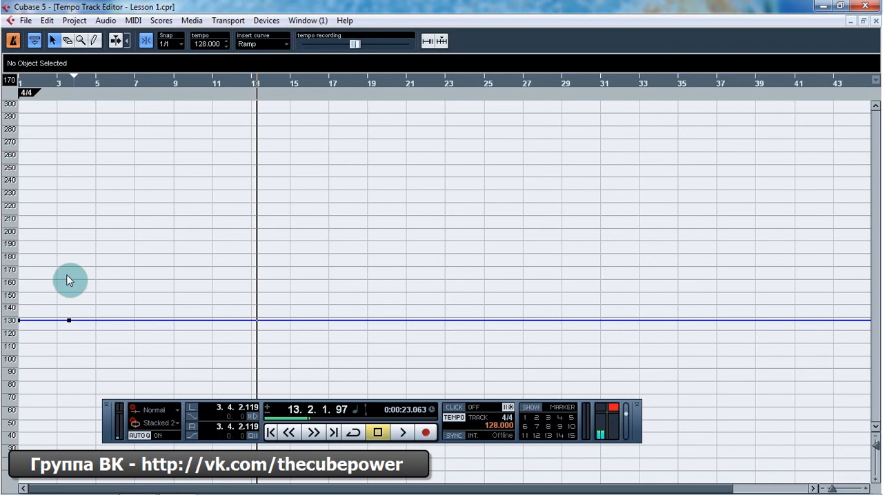
Step: Select the tempo point in bar 3 with a selection box and individually, then deselect it
left_click_drag(49, 295, 94, 349)
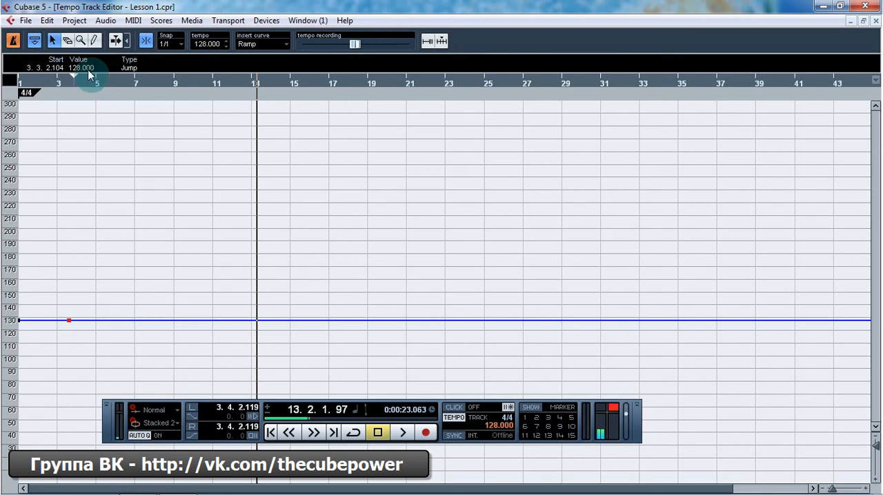
left_click_drag(141, 154, 200, 222)
left_click_drag(59, 285, 101, 332)
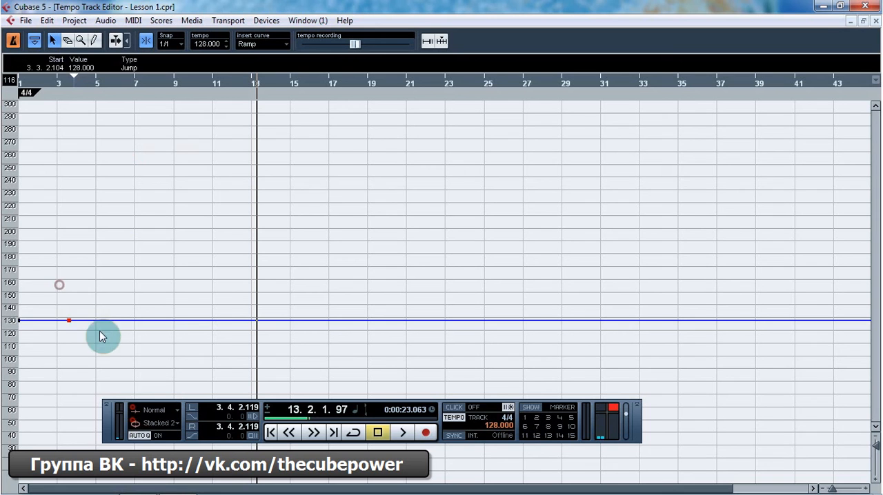
left_click(78, 302)
left_click(69, 320)
left_click(97, 211)
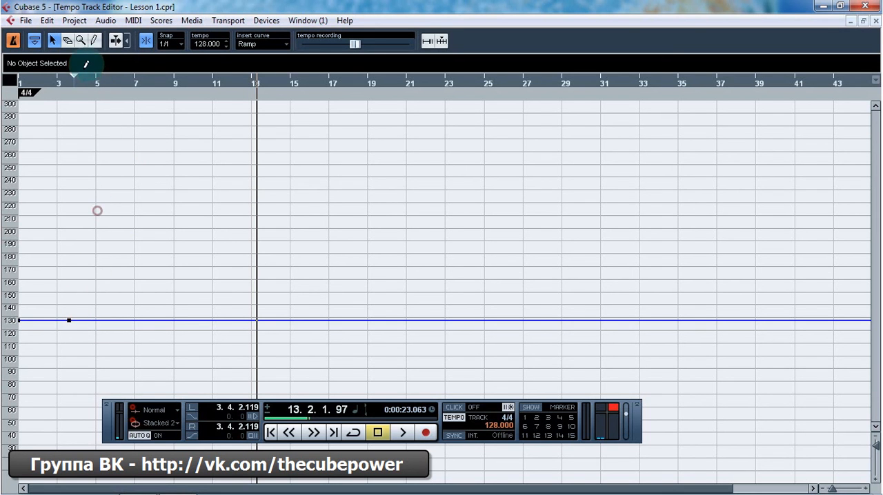
Step: Erase the tempo point in bar 3 with the Erase tool, then undo the deletion
left_click(69, 41)
left_click(69, 321)
left_click(103, 262)
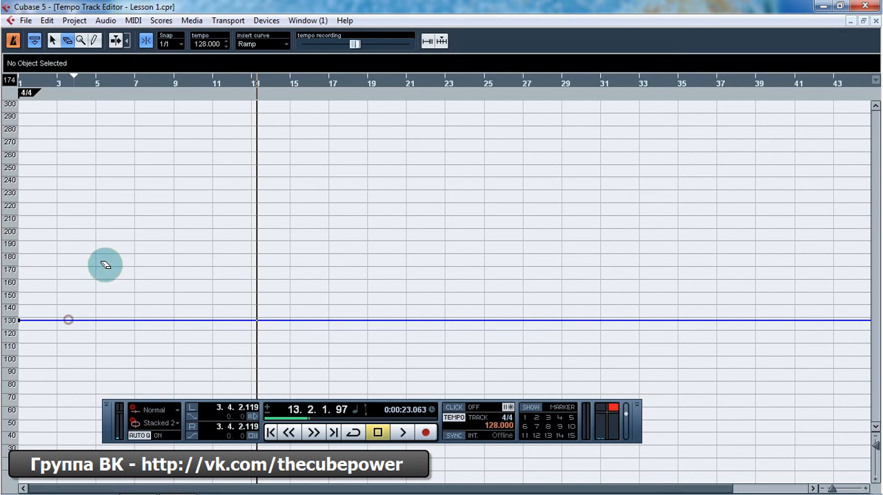
key("ctrl+z")
Step: Draw tempo points at bars 9 and 18 and a 164 BPM point at bar 21, then undo all three
left_click(81, 41)
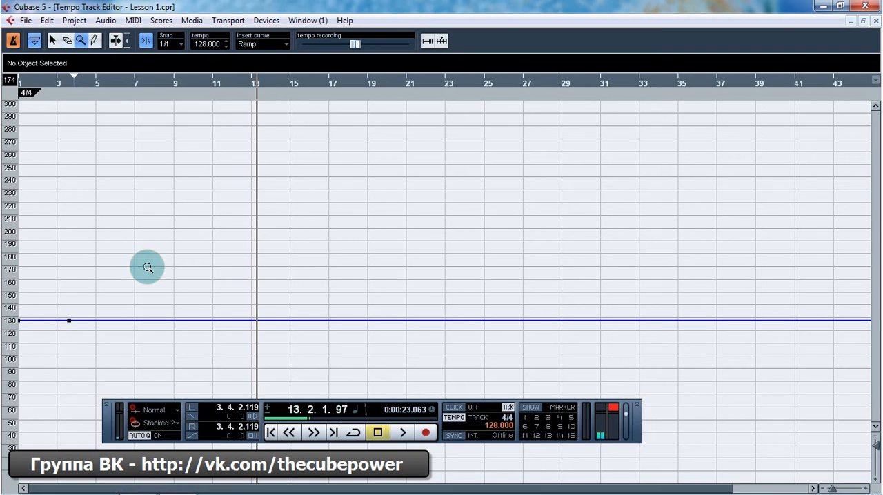
left_click(94, 40)
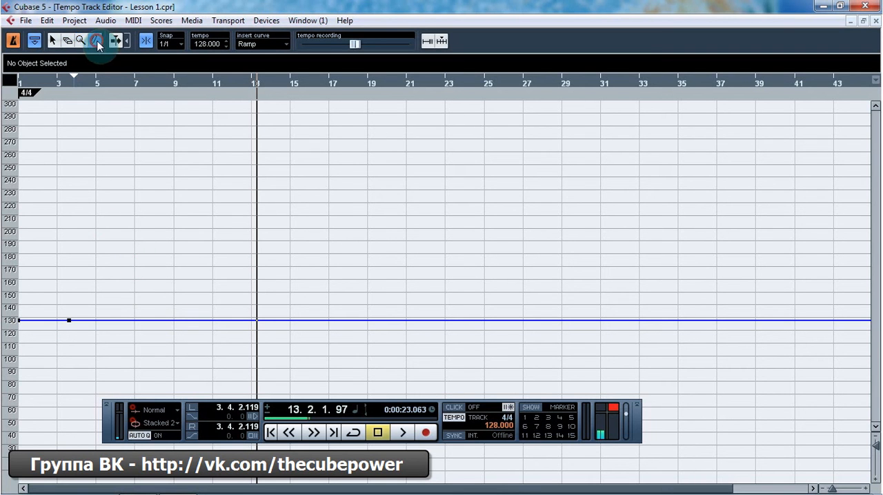
mouse_move(172, 311)
left_mouse_down()
mouse_move(207, 302)
mouse_move(348, 322)
left_mouse_up()
left_click(407, 274)
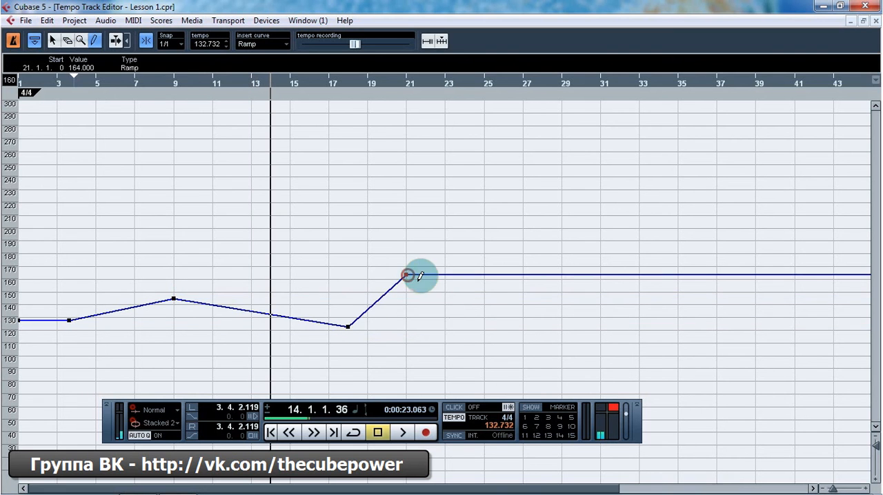
key("ctrl+z")
key("ctrl+z")
key("ctrl+z")
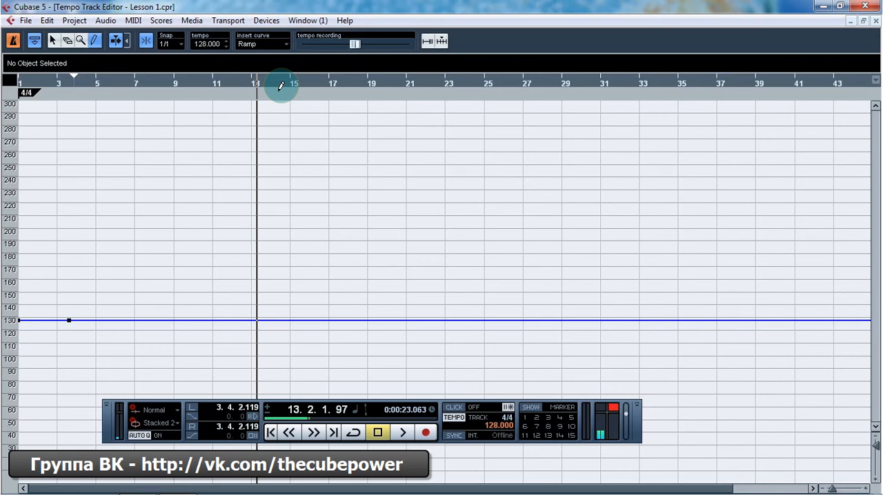
Step: Switch back to the Object Selection tool and review the available snap resolutions, keeping snap at 1/1
left_click(55, 41)
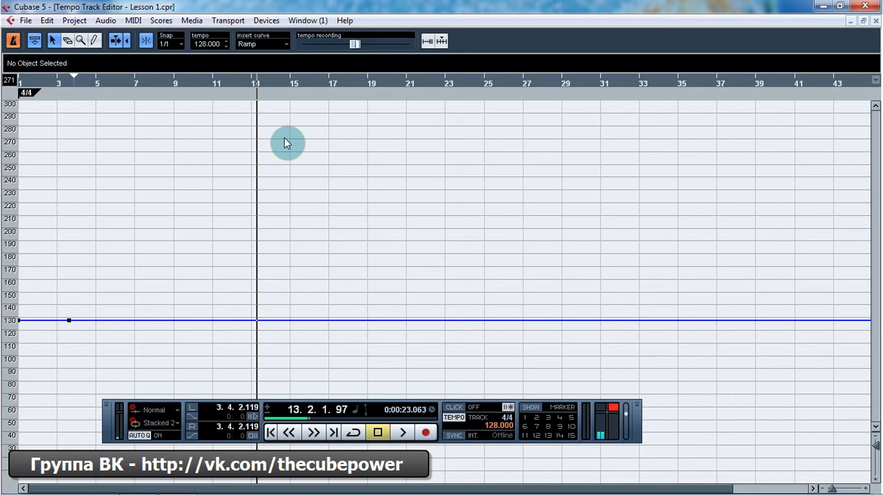
left_click(151, 43)
left_click(170, 44)
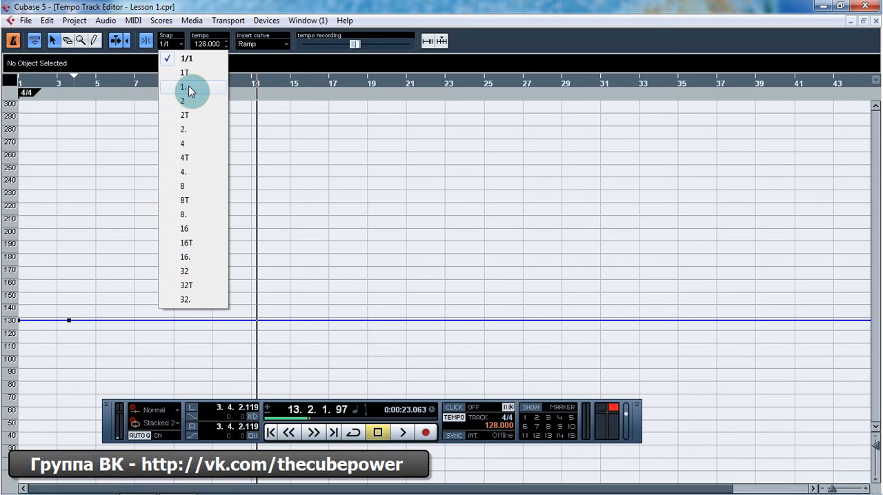
left_click(220, 6)
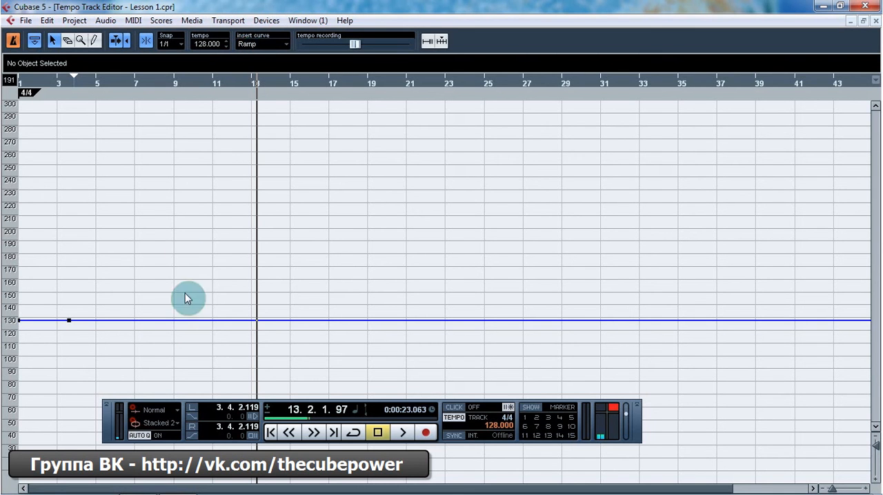
Step: Add a 162 BPM Ramp tempo point in bar 9 and delete it, then do the same with a 216 BPM Jump point at bar 9
left_click_drag(191, 321, 191, 277)
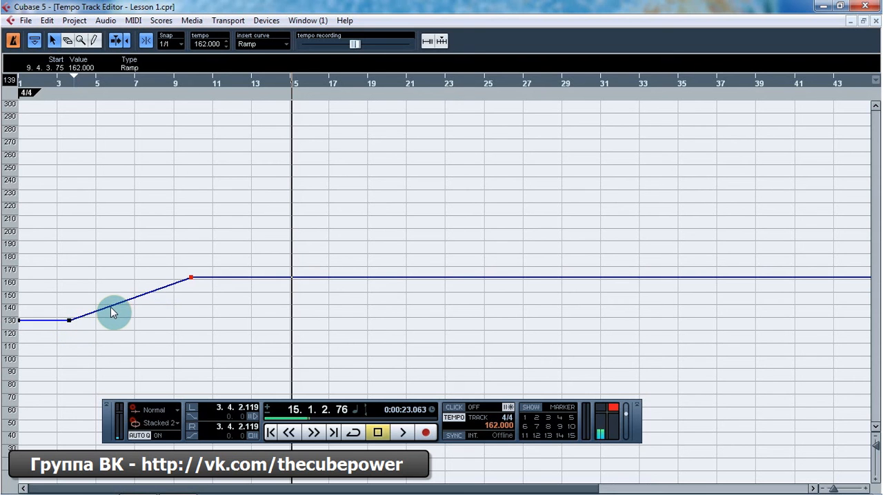
key("Delete")
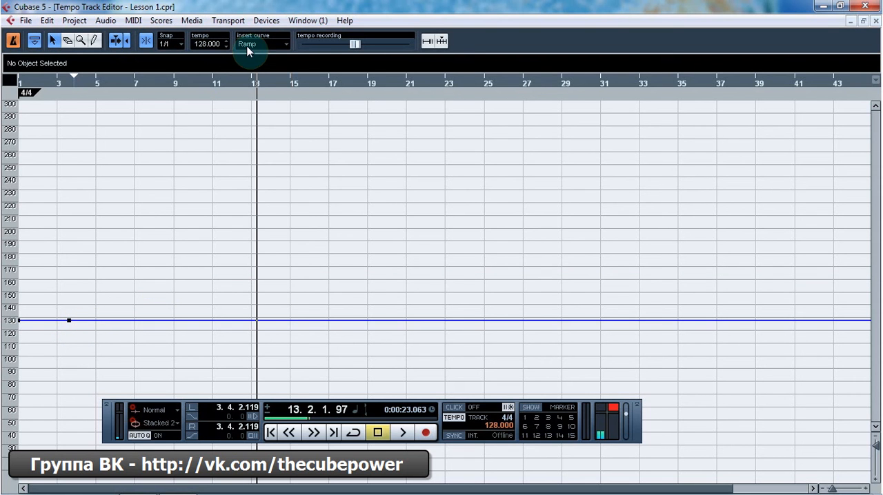
left_click(247, 45)
left_click(265, 61)
left_click_drag(141, 322, 173, 207)
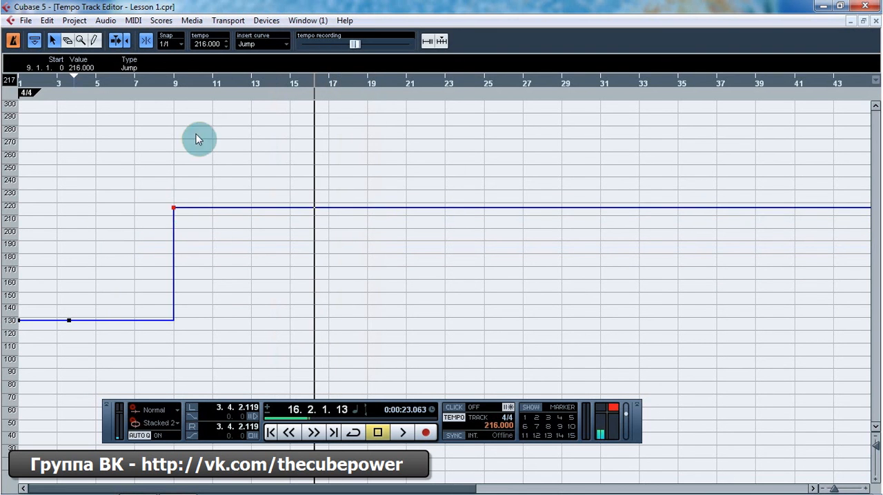
key("Delete")
Step: Try the Automatic and Jump insert curve types for new tempo points, then set the insert curve back to Ramp
left_click(248, 45)
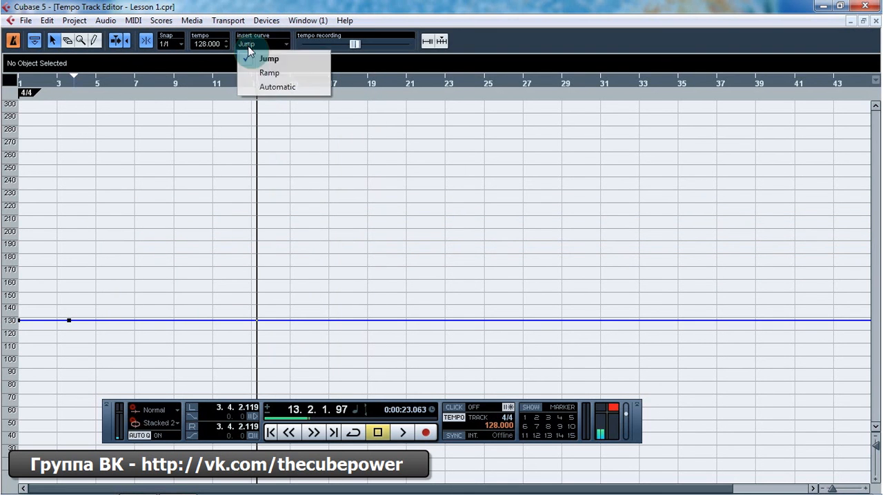
left_click(275, 87)
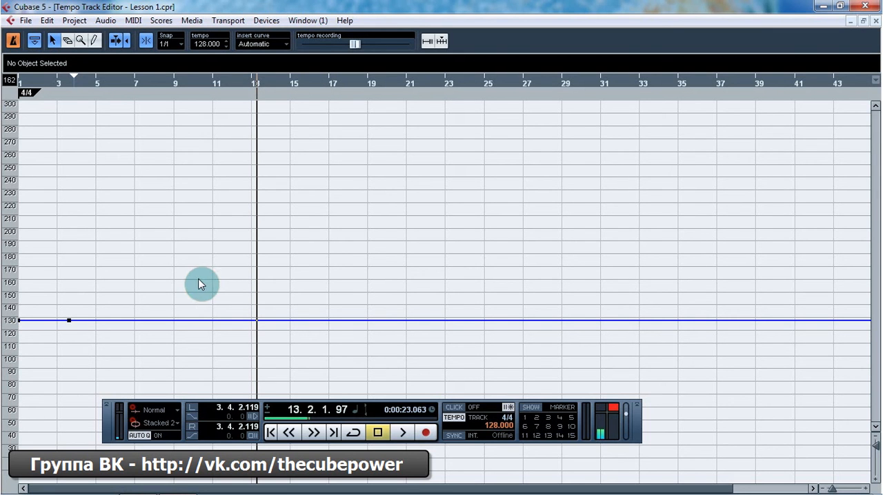
left_click(253, 43)
left_click(267, 60)
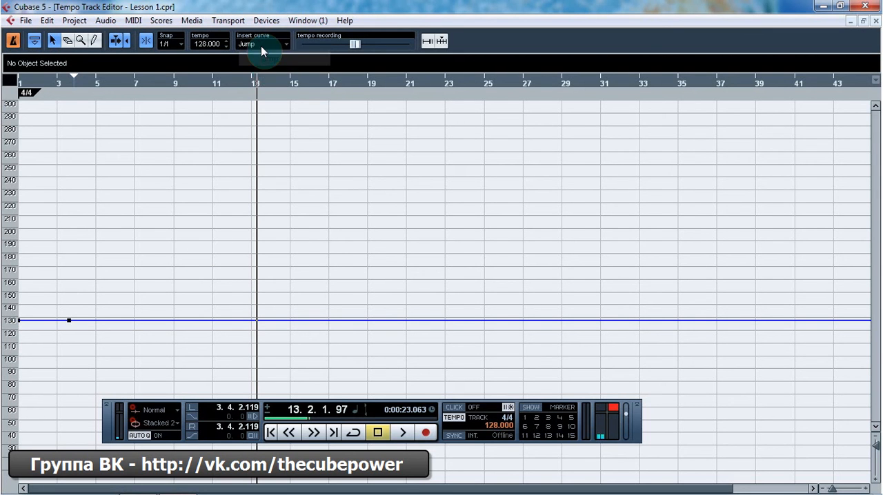
left_click(261, 46)
left_click(265, 72)
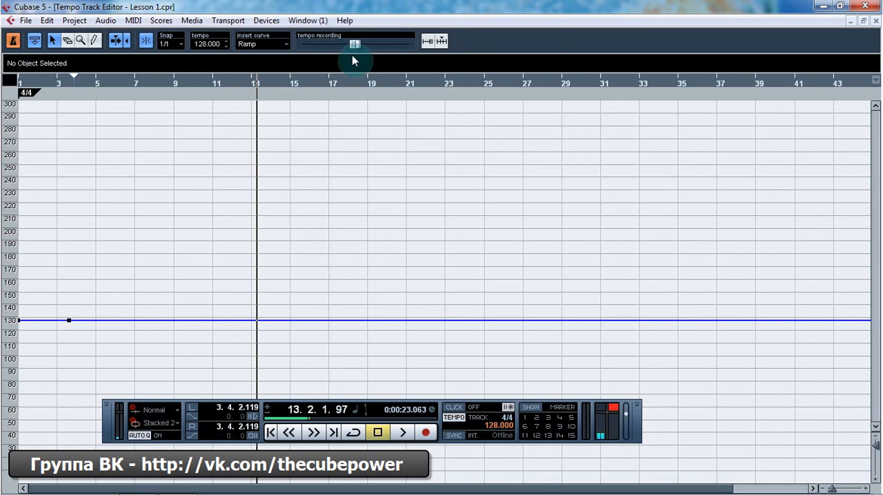
Step: Examine the Process Tempo and Process Bars dialogs and close them without processing anything
left_click(441, 42)
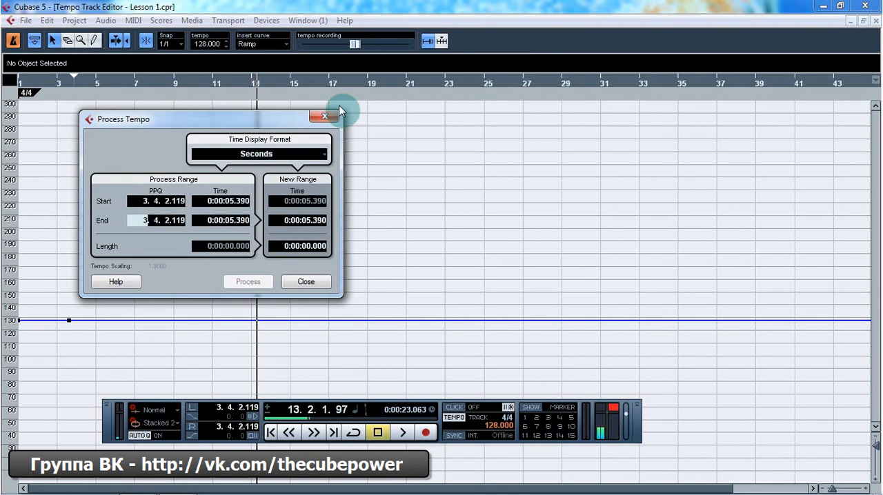
left_click(442, 41)
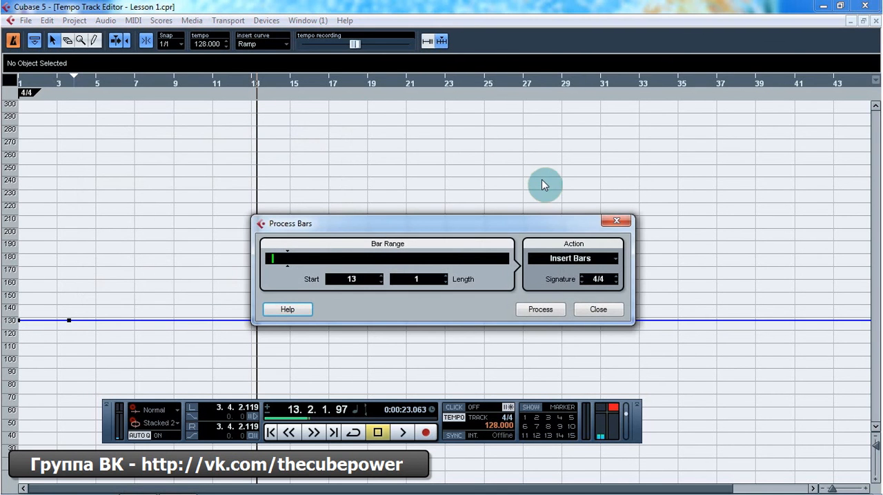
left_click(614, 221)
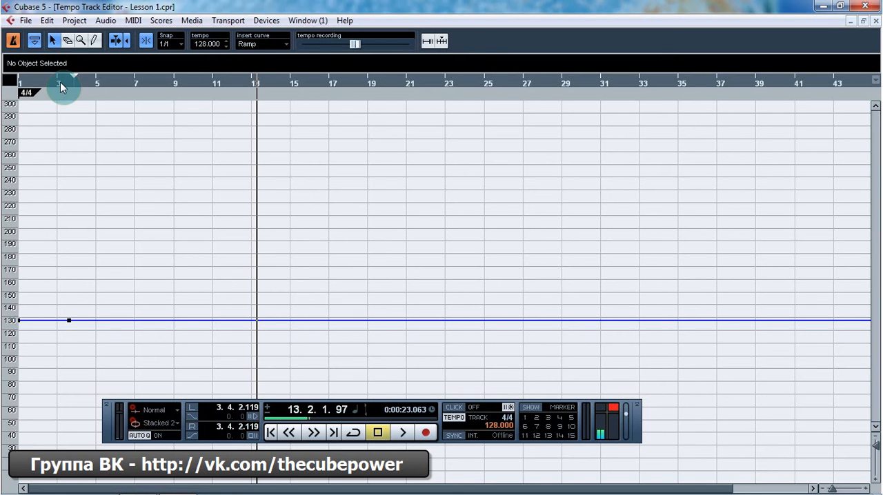
Step: Inspect the info line values of the tempo point in bar 3 and the ruler's display formats, then deselect the point
left_click_drag(53, 288, 81, 342)
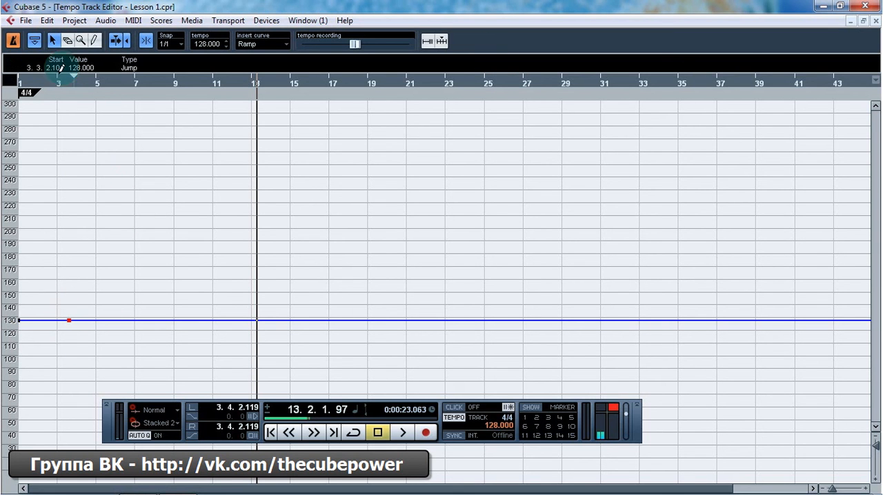
right_click(336, 83)
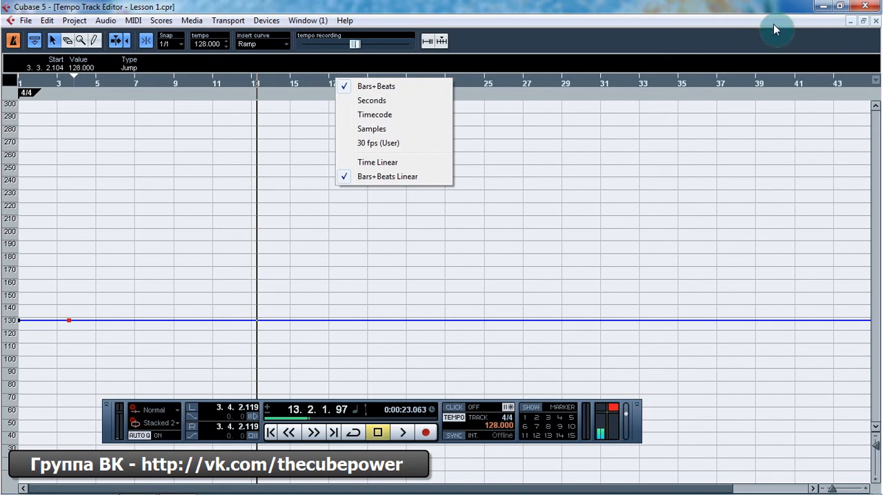
left_click(708, 5)
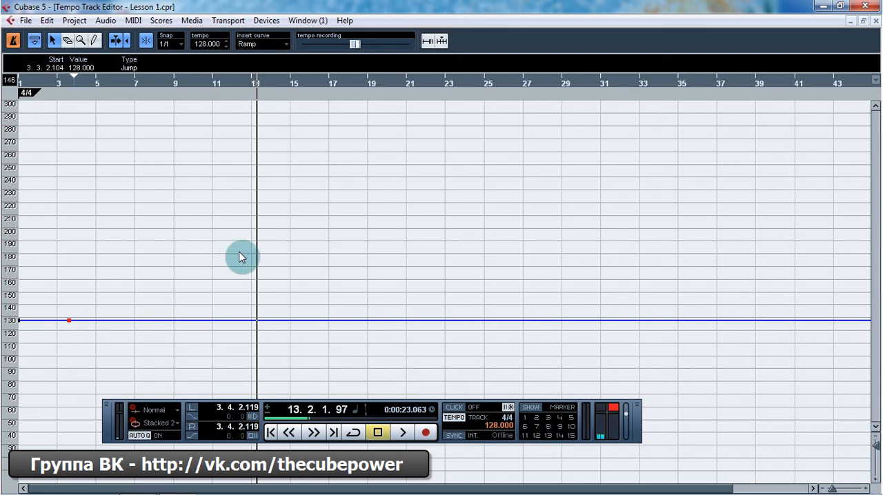
left_click(441, 322)
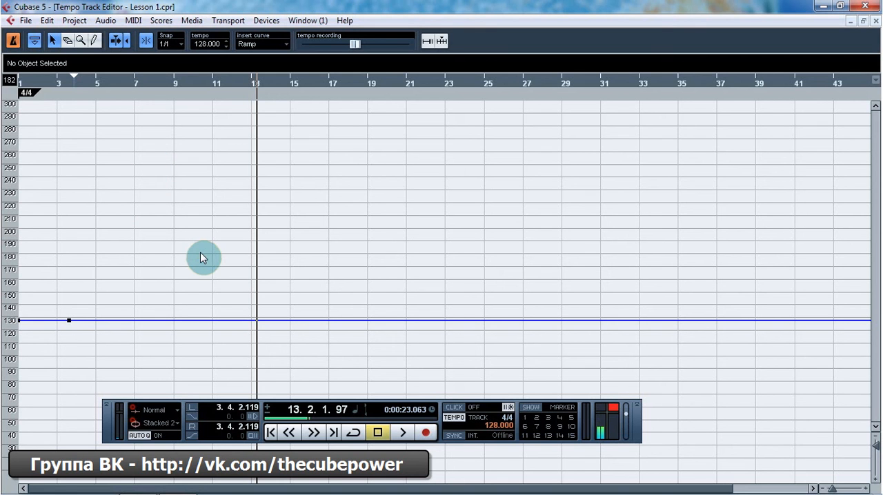
Step: Keep the insert curve at Ramp, add a 160 BPM tempo point at bar 10, and undo it
left_click(259, 47)
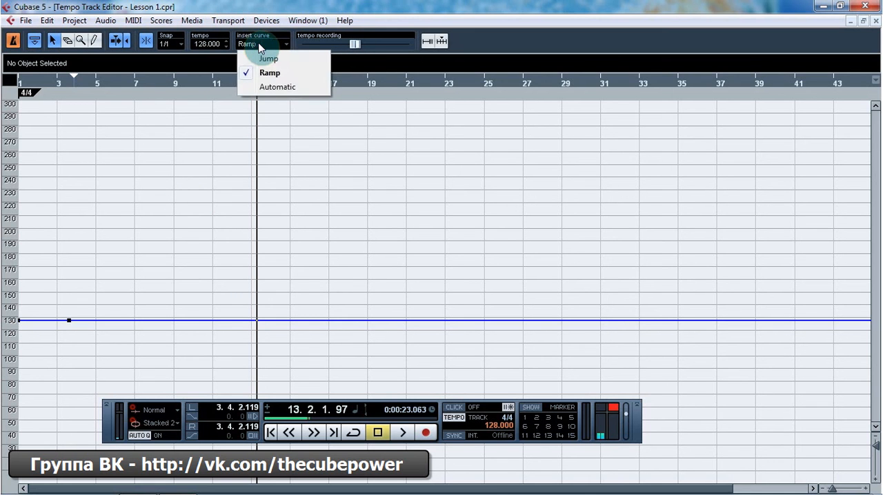
left_click(271, 73)
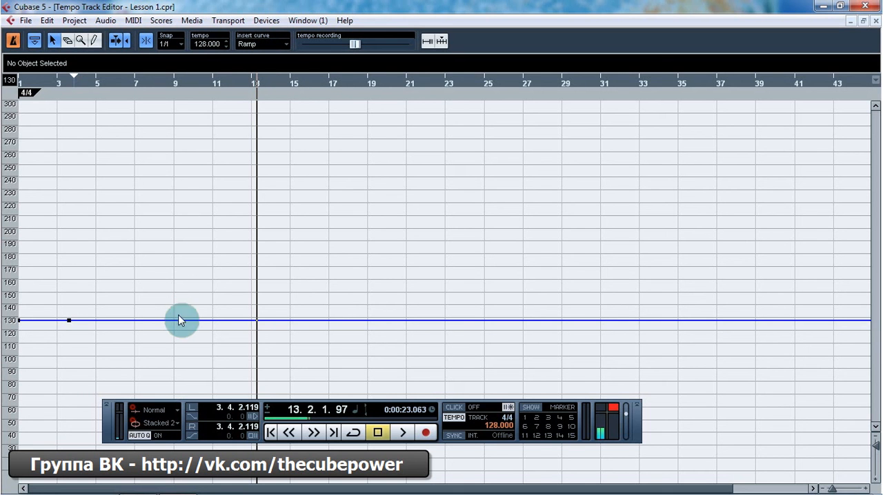
left_click_drag(183, 320, 188, 280)
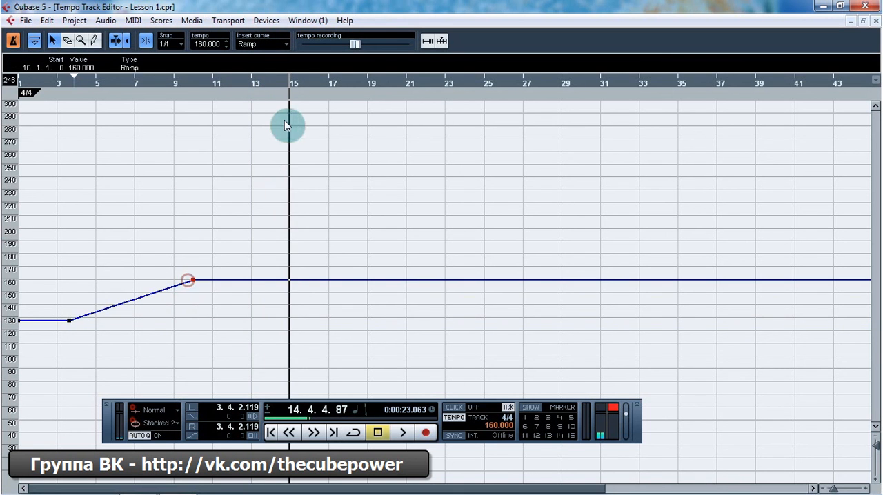
key("ctrl+z")
Step: Review the insert curve types without changing them, then add a 159 BPM Ramp tempo point at bar 8 and delete it
left_click(260, 44)
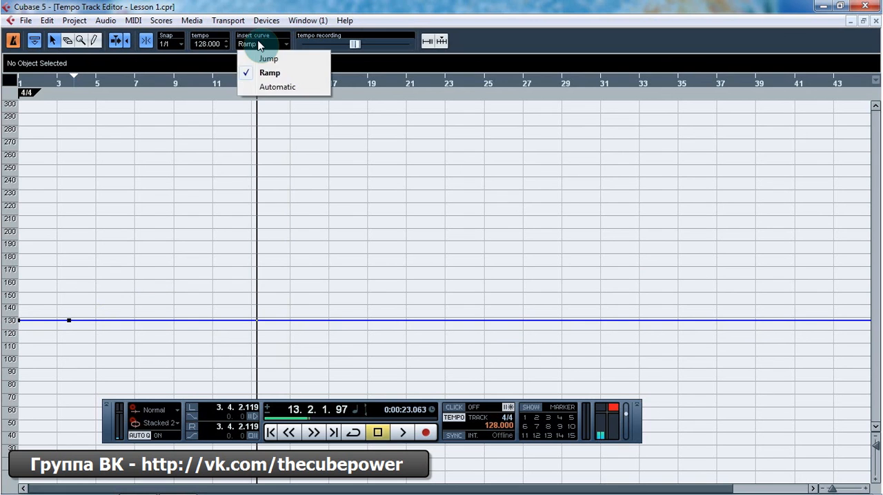
left_click(268, 4)
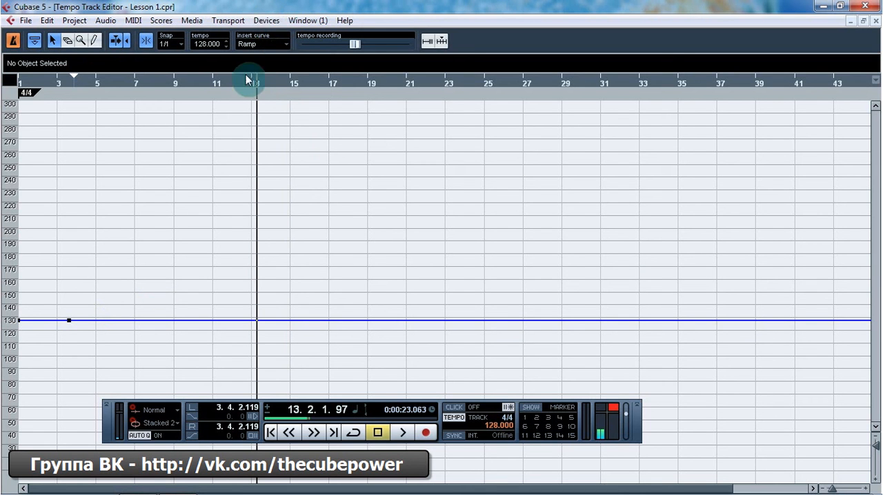
left_click(262, 44)
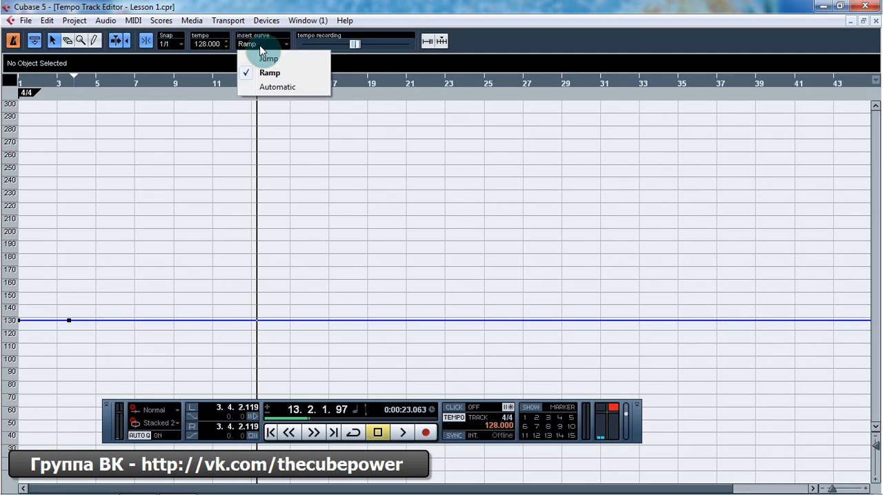
left_click(266, 4)
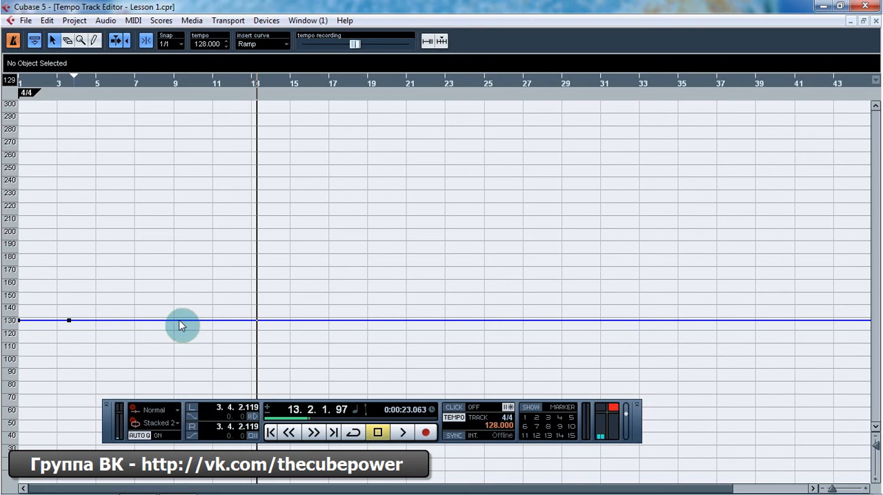
left_click_drag(179, 320, 187, 290)
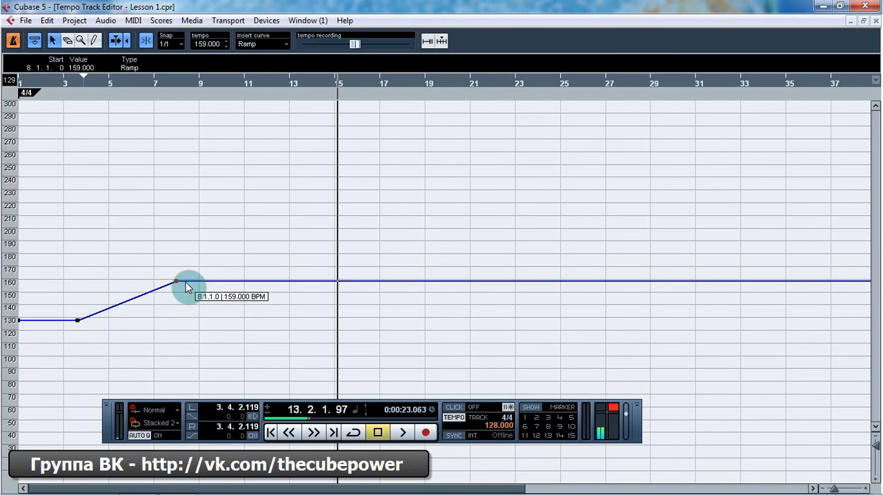
key("Delete")
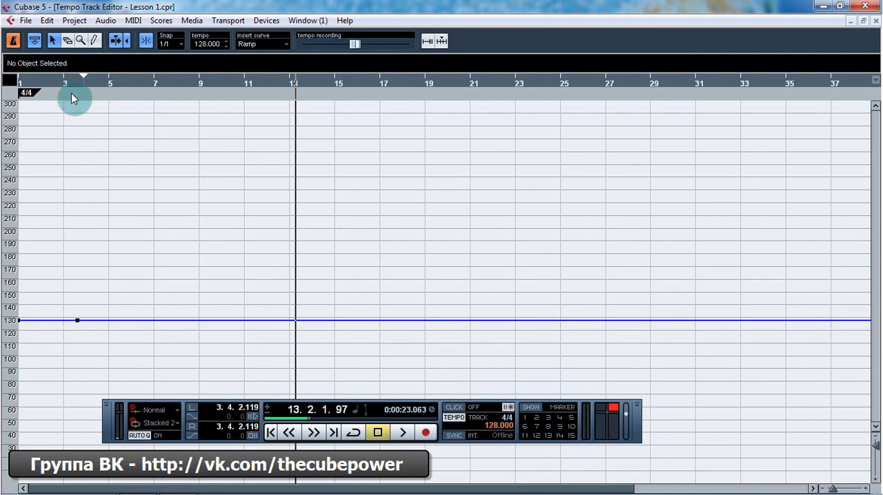
Step: Draw Ramp tempo points of 181 BPM at bar 9, 86 BPM at bar 13 and 181 BPM at bar 16 with the Draw tool
left_click(95, 42)
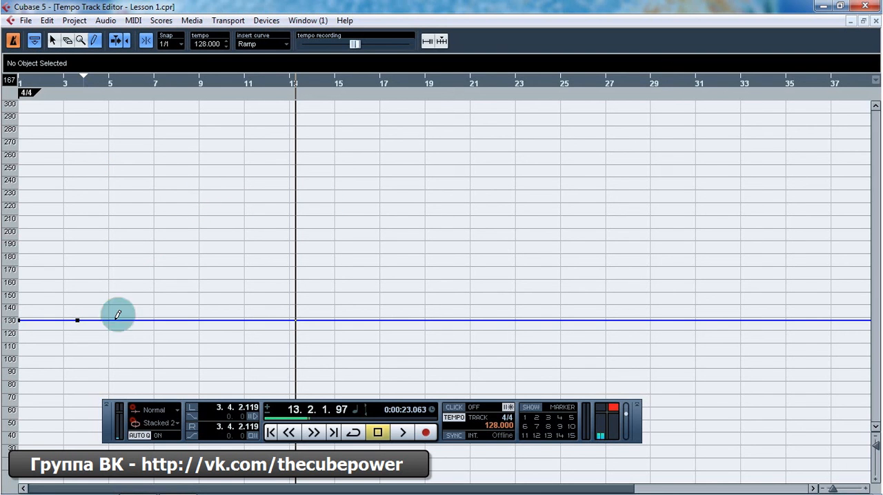
left_click(198, 252)
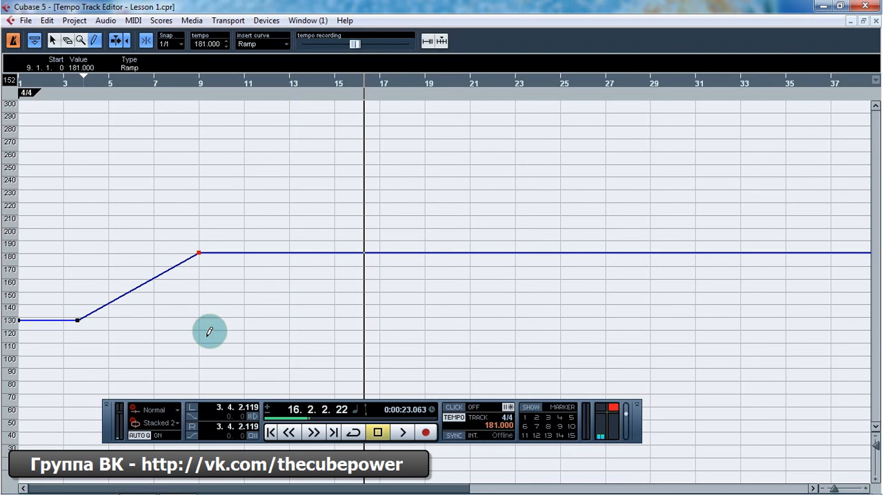
left_click(285, 371)
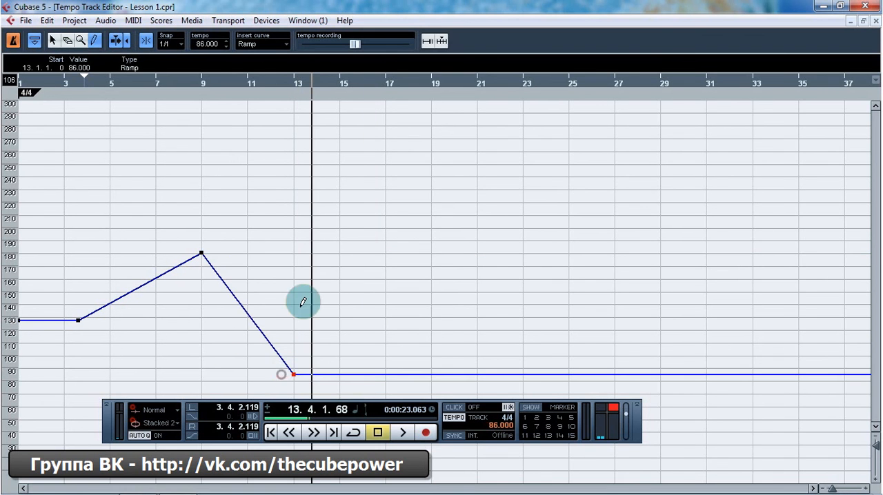
left_click(359, 253)
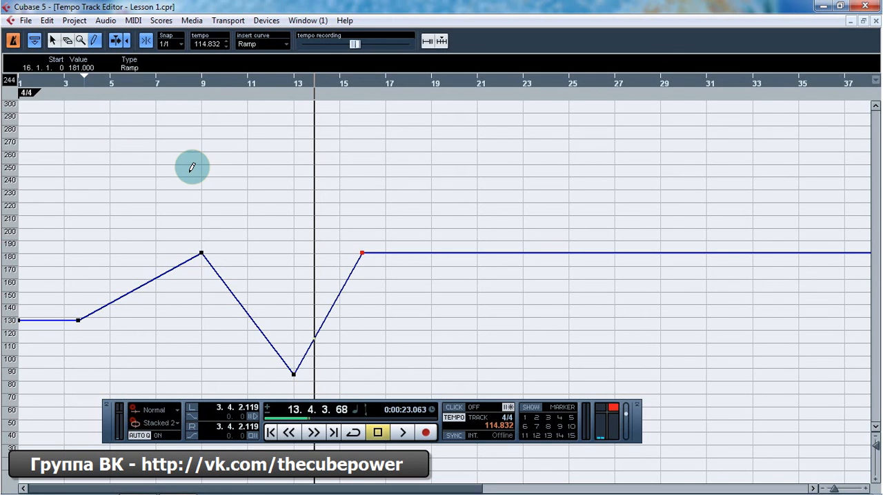
Step: Switch to the Object Selection tool, select the new tempo points individually and with a selection box, then deselect them
left_click(52, 40)
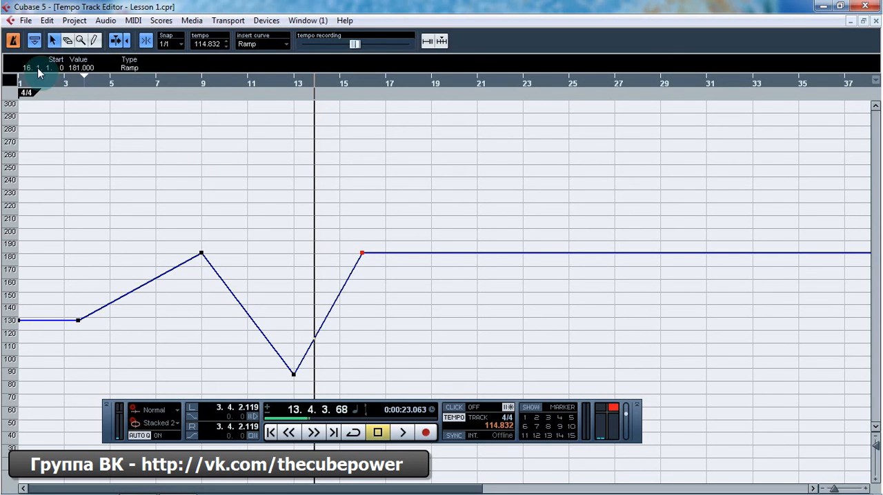
left_click(200, 253)
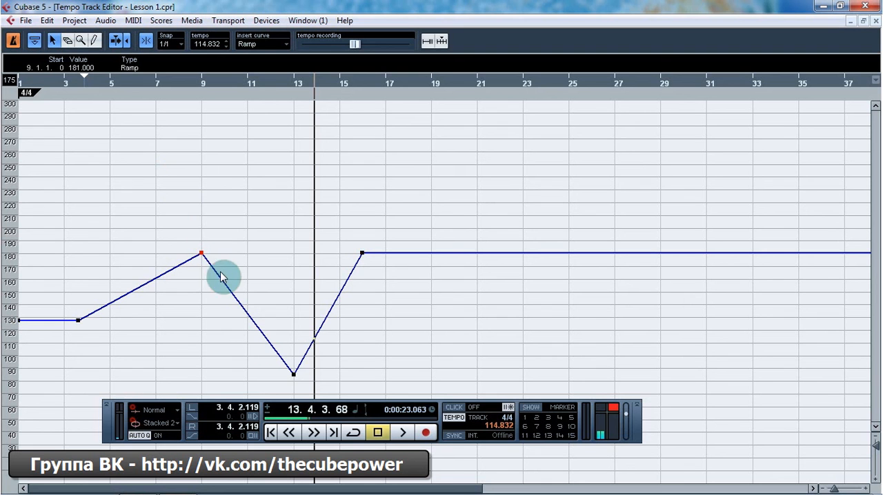
left_click(294, 374)
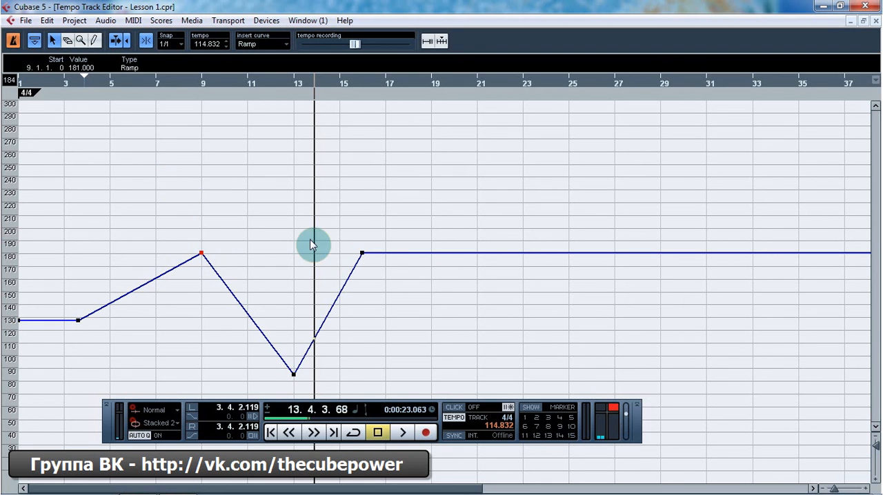
left_click_drag(173, 191, 418, 399)
left_click(255, 215)
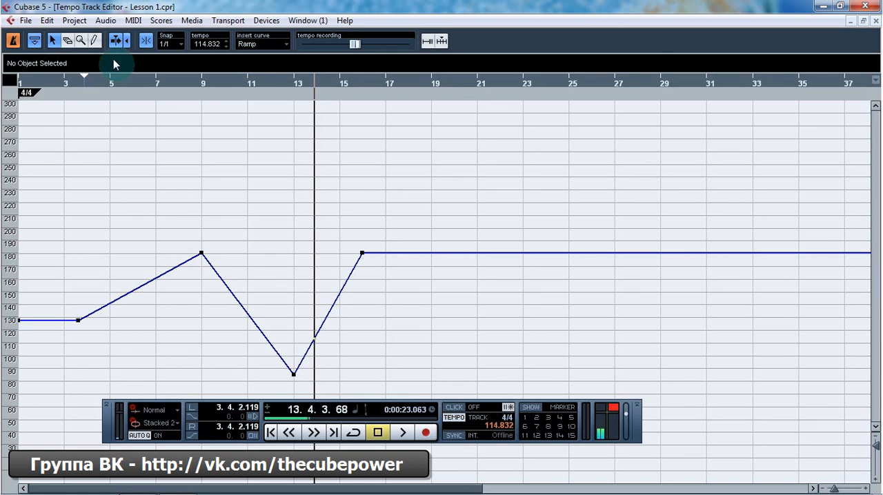
Step: Select all tempo points in the Tempo Track Editor with the All option, then clear the selection with None
left_click(47, 20)
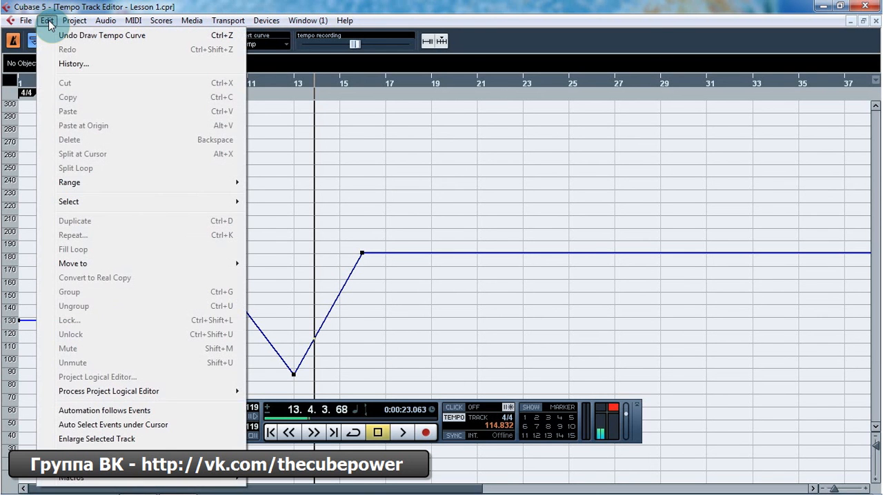
mouse_move(160, 201)
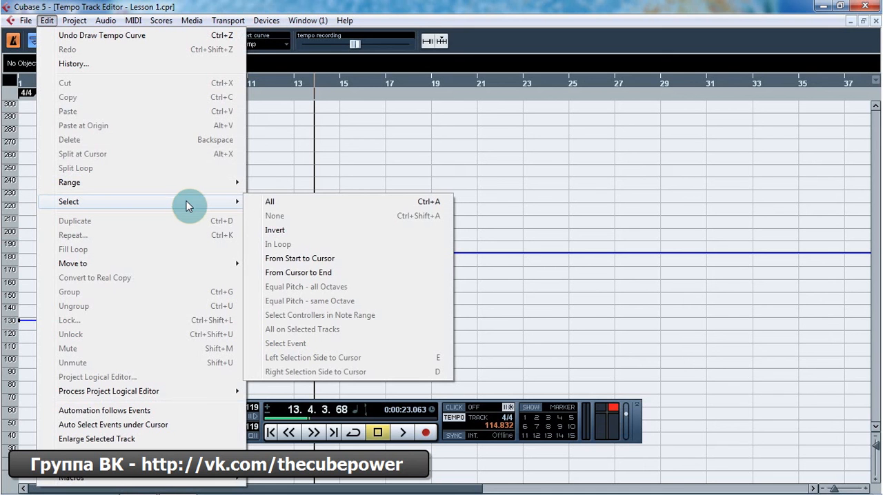
left_click(295, 204)
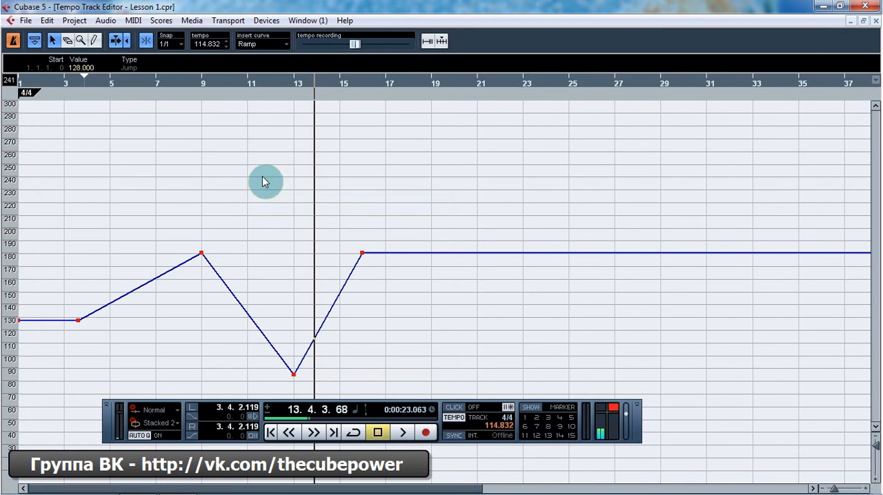
left_click(49, 23)
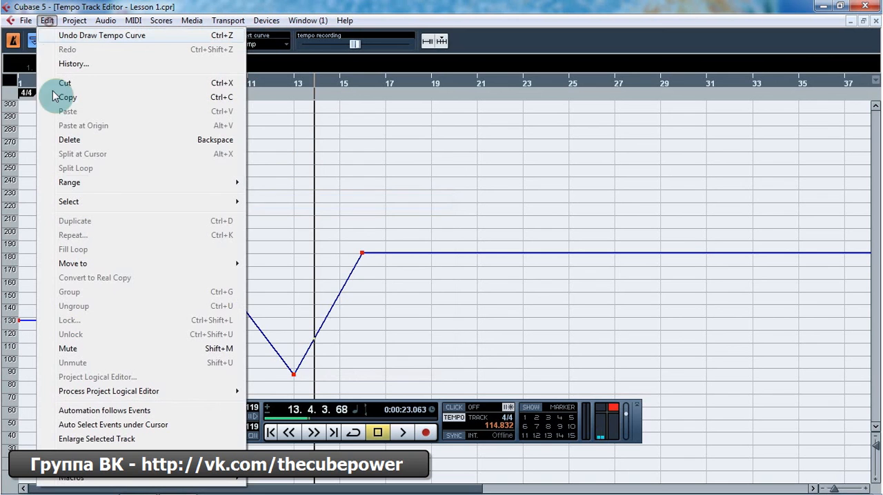
mouse_move(191, 203)
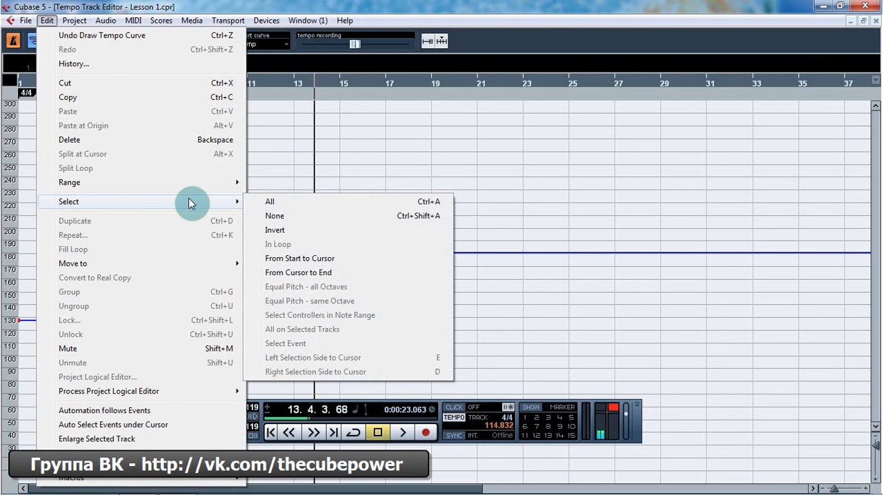
left_click(301, 213)
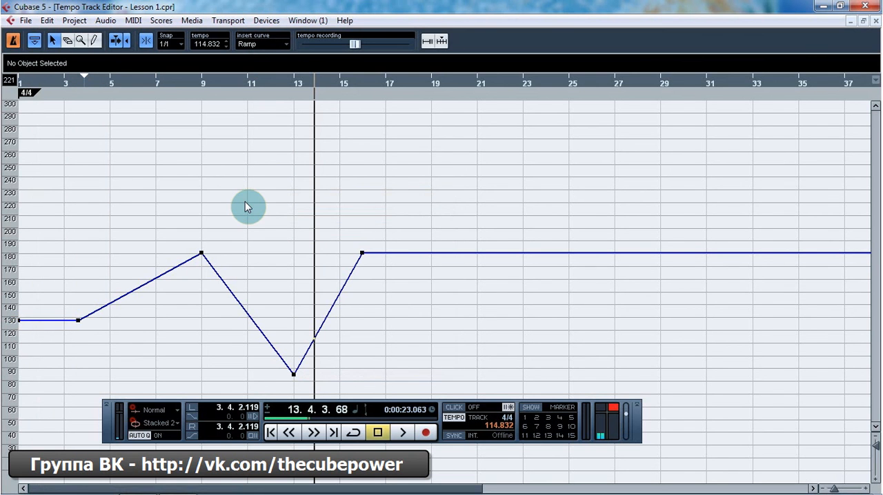
Step: Set the left locator at bar 8 and the right at bar 18, and select the tempo points between them with In Loop
left_click(178, 83, "ctrl")
left_click(405, 83, "alt")
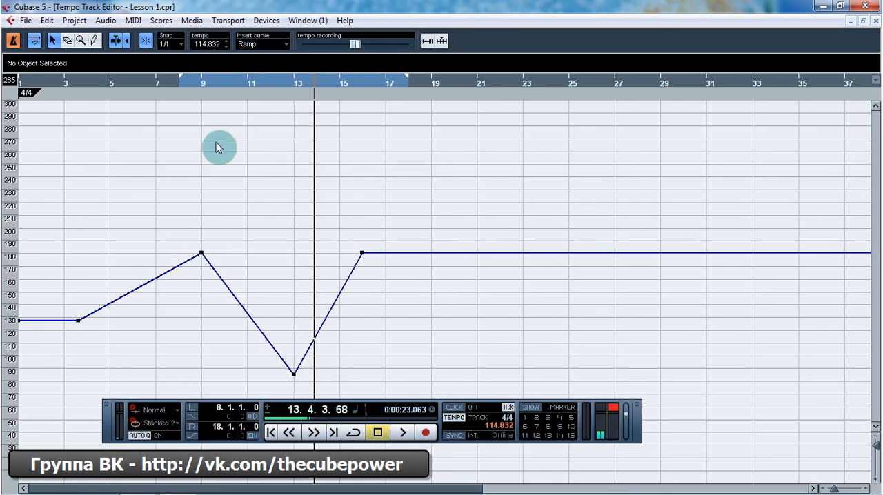
left_click(46, 20)
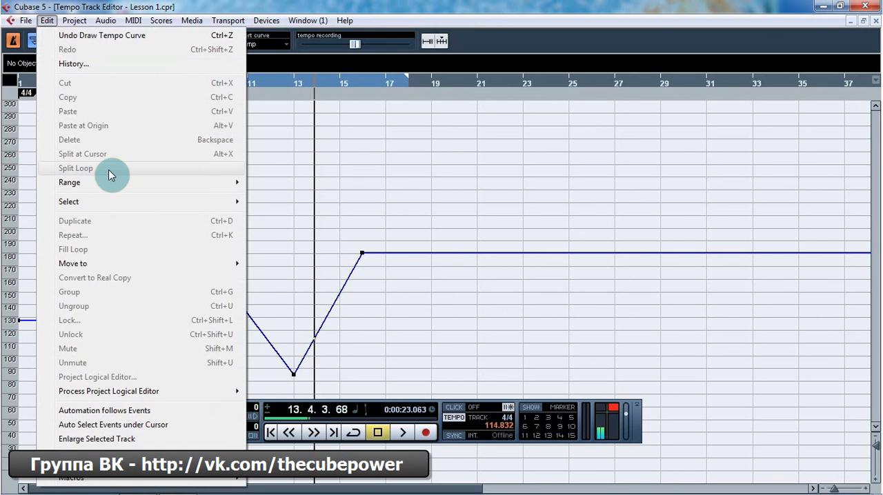
mouse_move(191, 206)
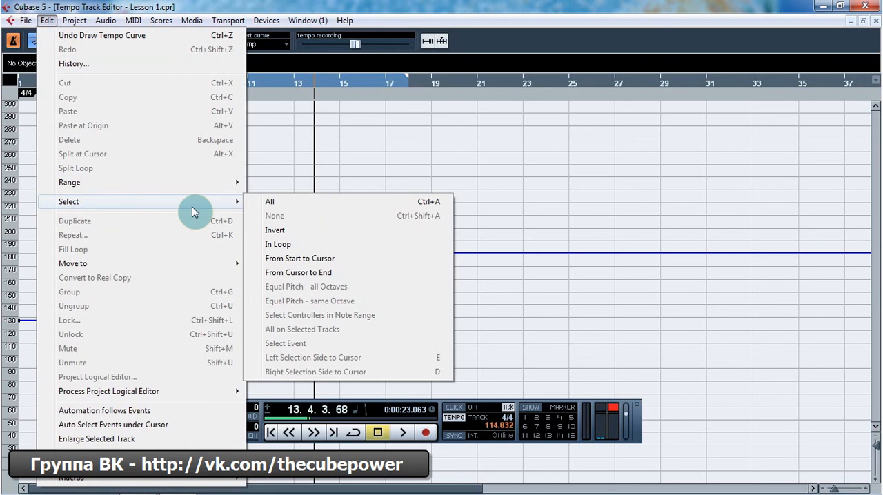
left_click(288, 244)
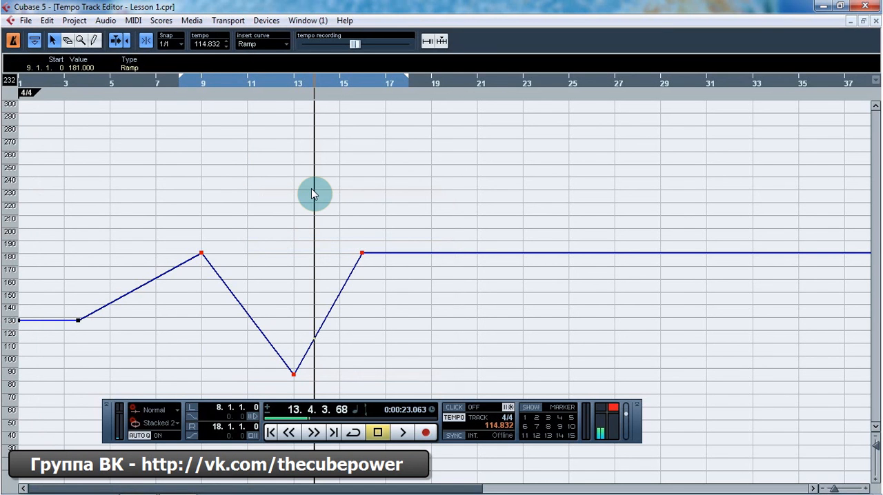
Step: Invert the tempo point selection, then deselect everything
left_click(46, 20)
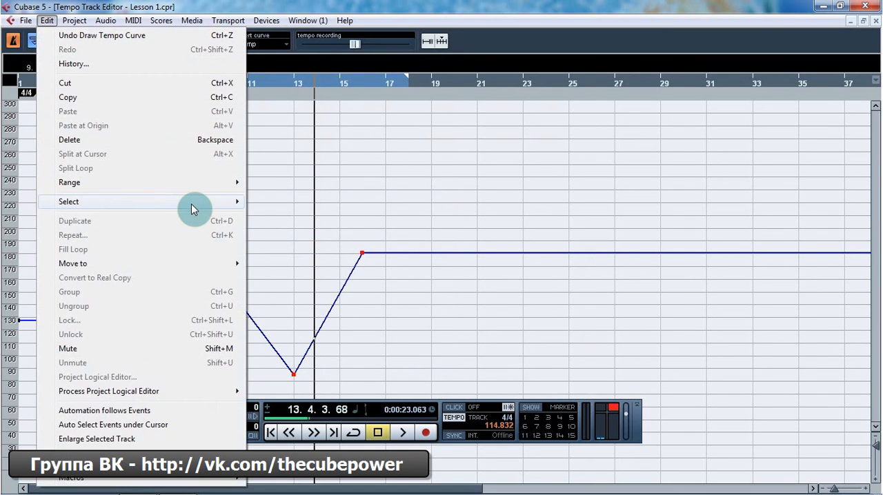
mouse_move(193, 207)
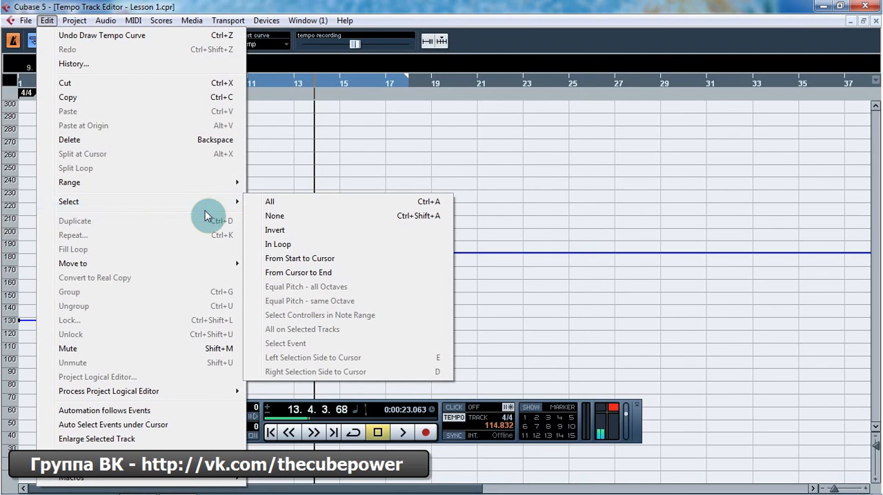
left_click(317, 231)
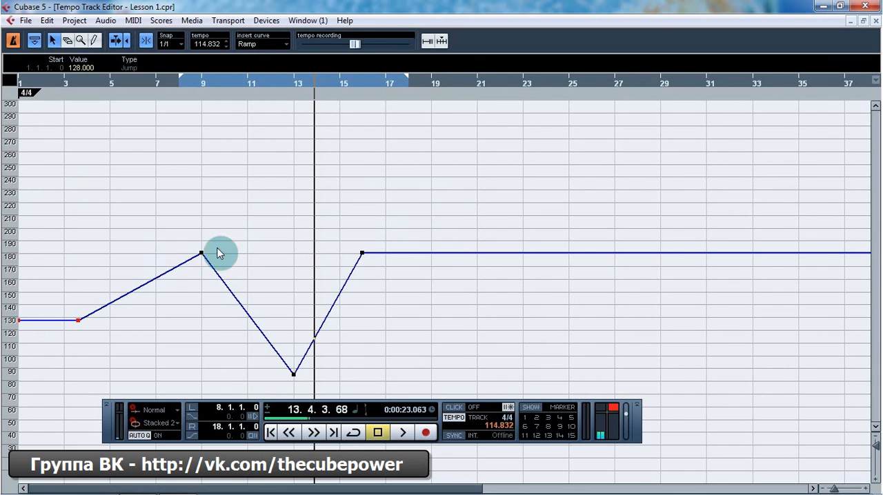
left_click(128, 222)
Step: Move the project cursor to bar 11 and select the tempo points From Start to Cursor
left_click(230, 83)
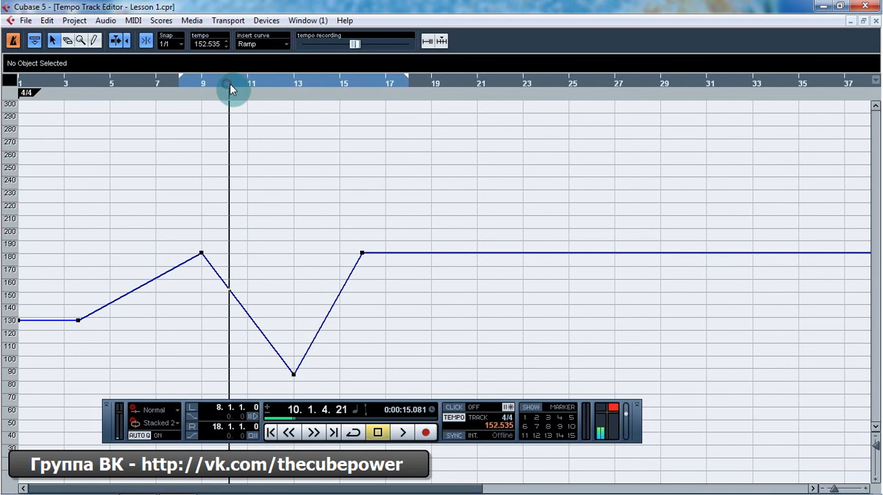
left_click_drag(230, 84, 247, 85)
left_click(46, 20)
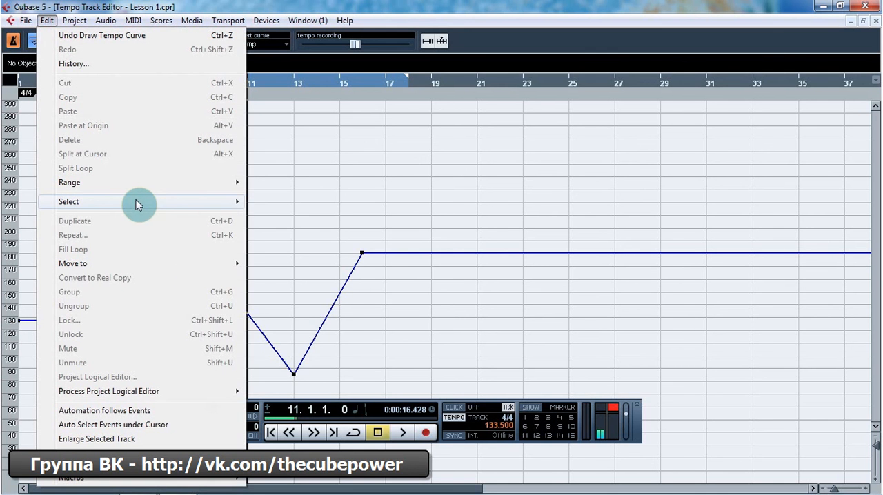
mouse_move(136, 200)
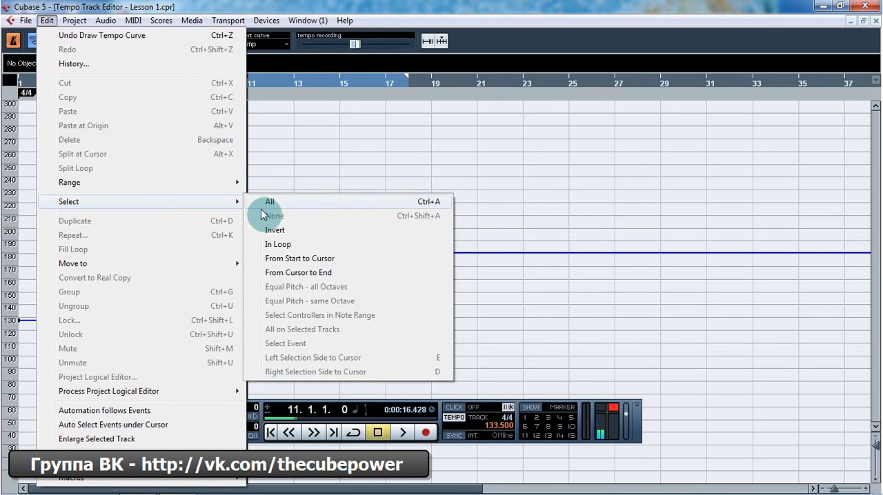
left_click(308, 258)
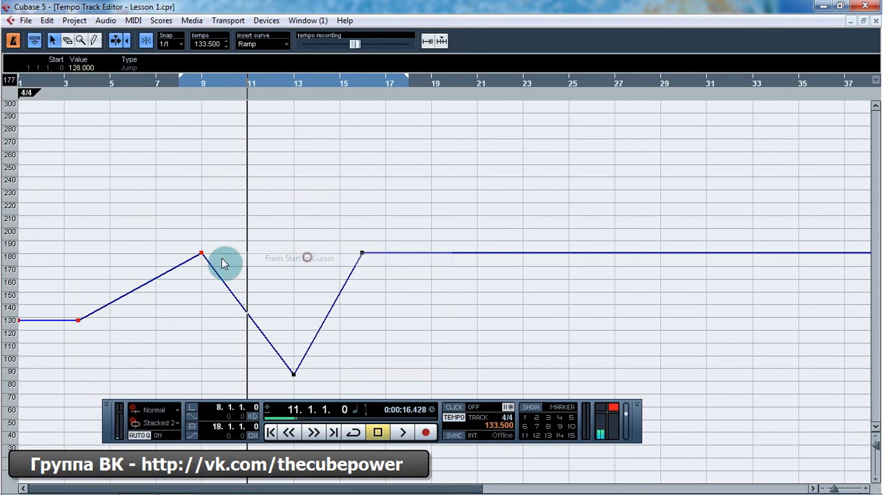
Step: Select the tempo points From Cursor to End, then deselect them
left_click(47, 21)
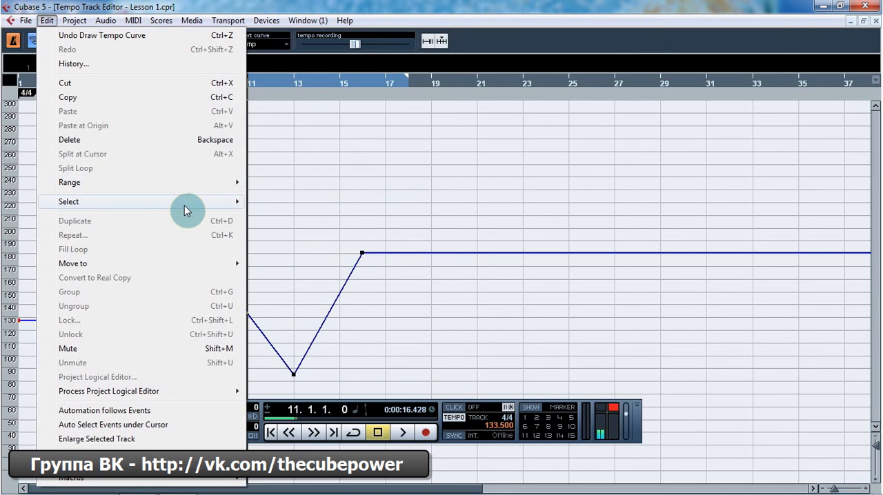
mouse_move(238, 203)
left_click(330, 268)
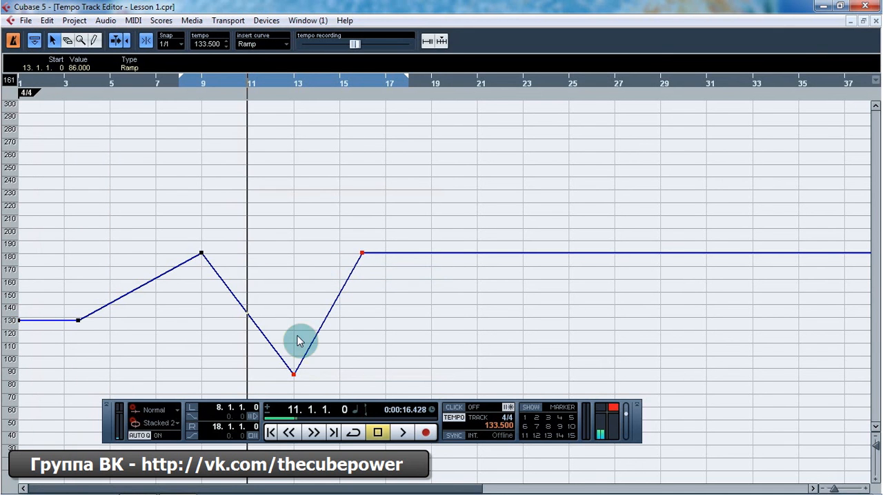
left_click(329, 194)
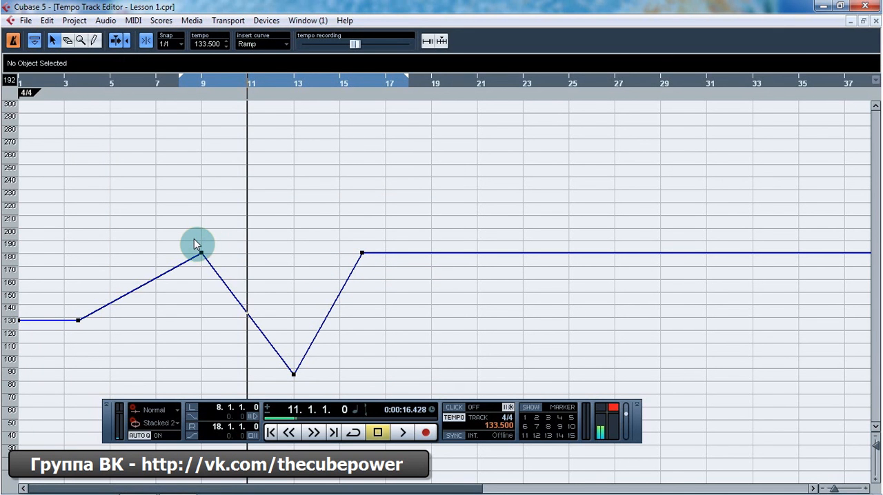
Step: Select the tempo points one by one, finishing on the bar 9 point, and examine their Start, Value and Type in the info line
left_click(202, 253)
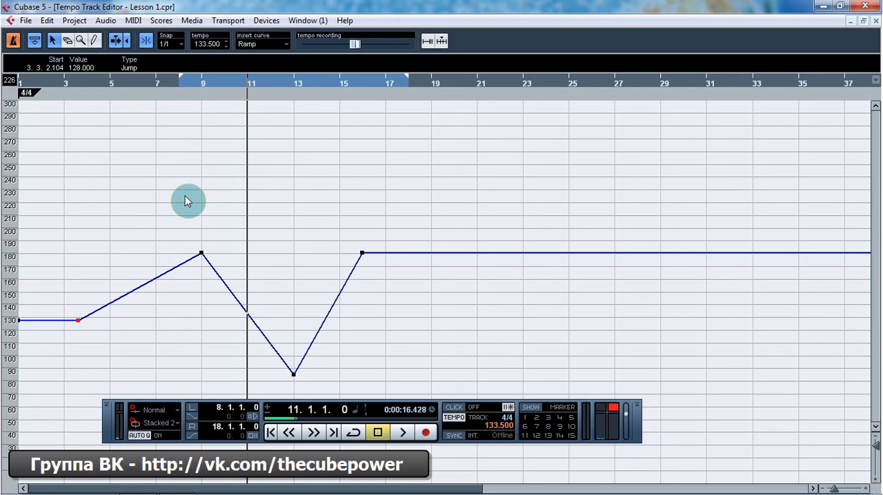
left_click(185, 201)
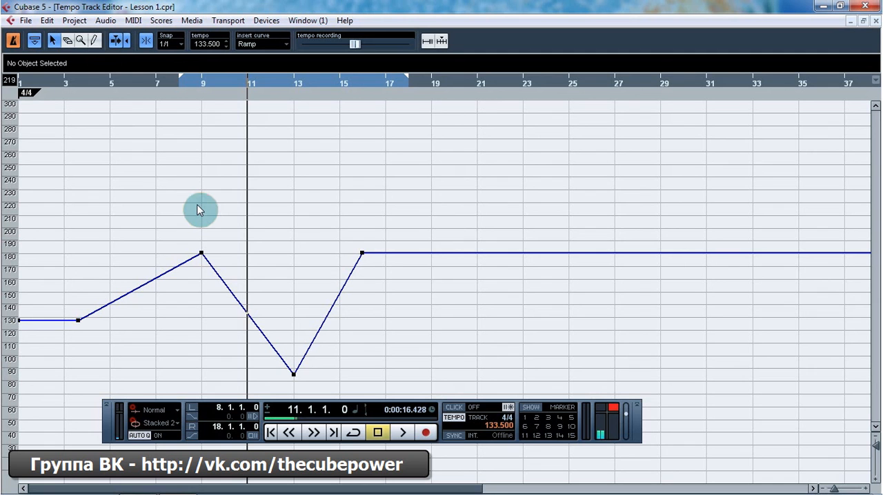
left_click(201, 254)
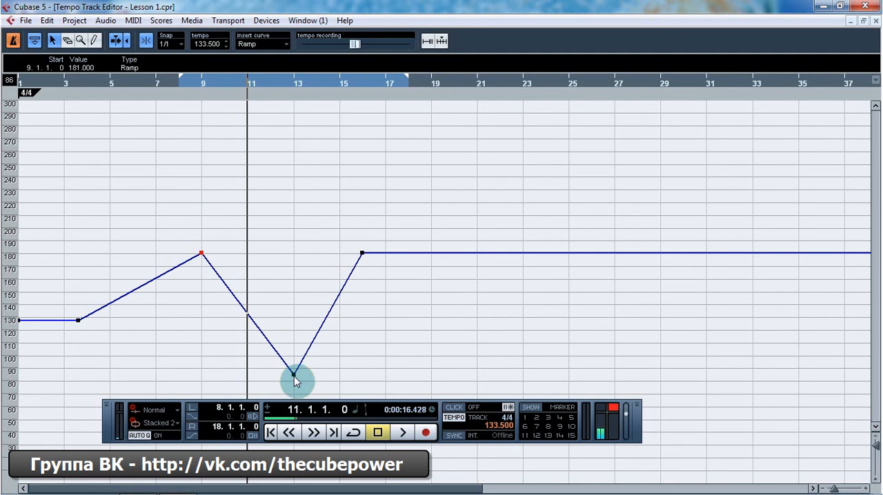
left_click(293, 375)
left_click(363, 254)
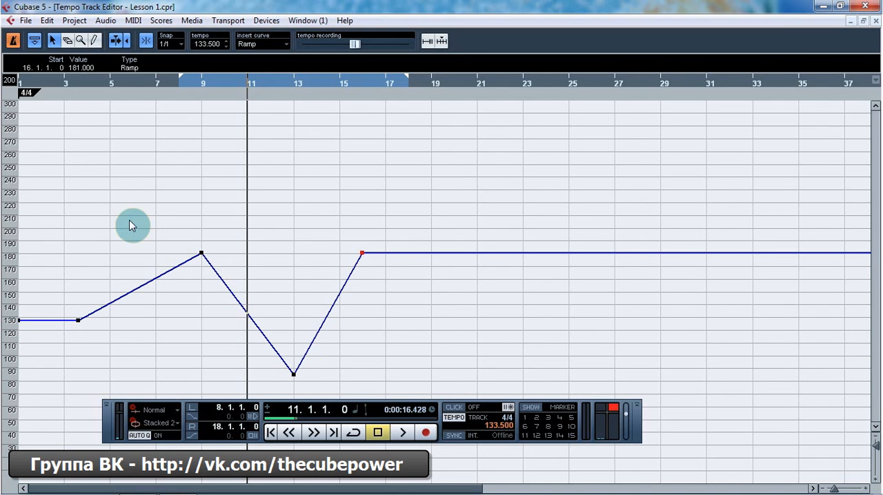
left_click(201, 254)
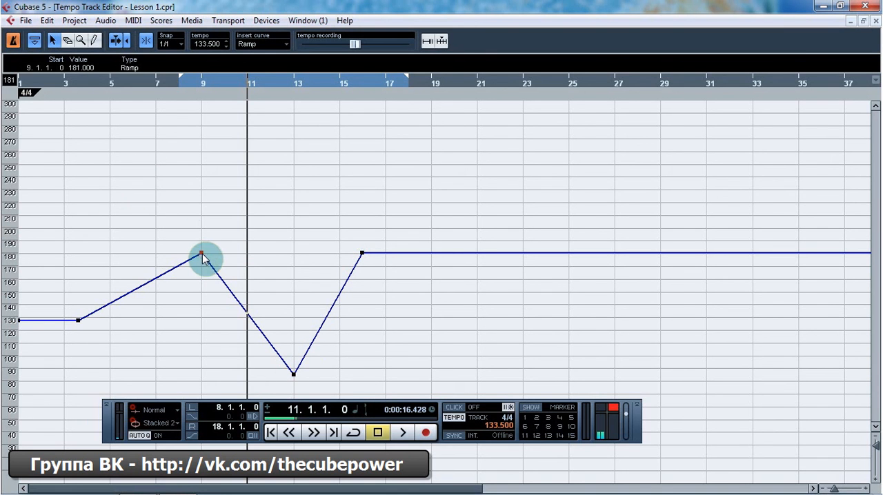
left_click(88, 68)
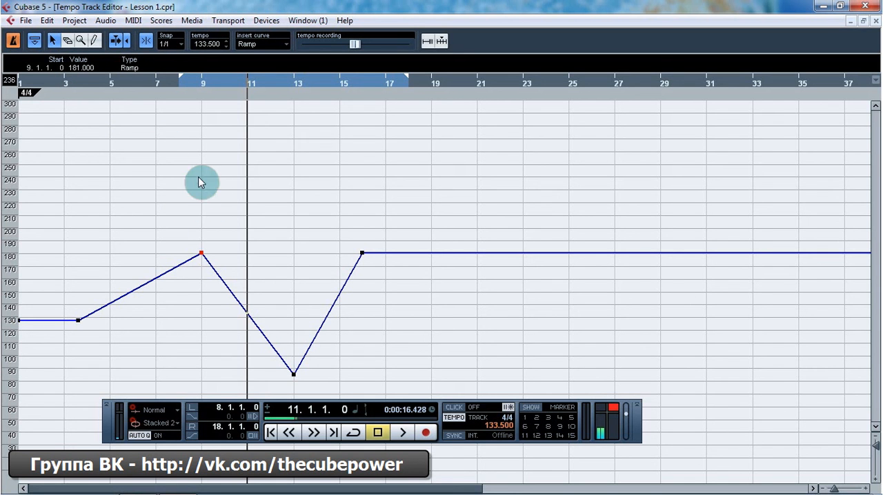
left_click(130, 70)
left_click(131, 70)
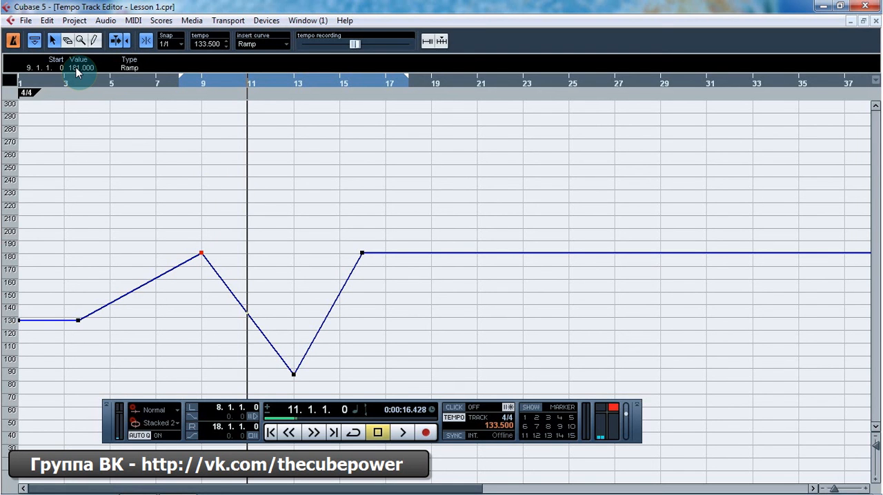
Step: Lower the bar 9 tempo point's Value in the info line to 163 BPM and deselect the point
scroll(78, 68, "down", 11)
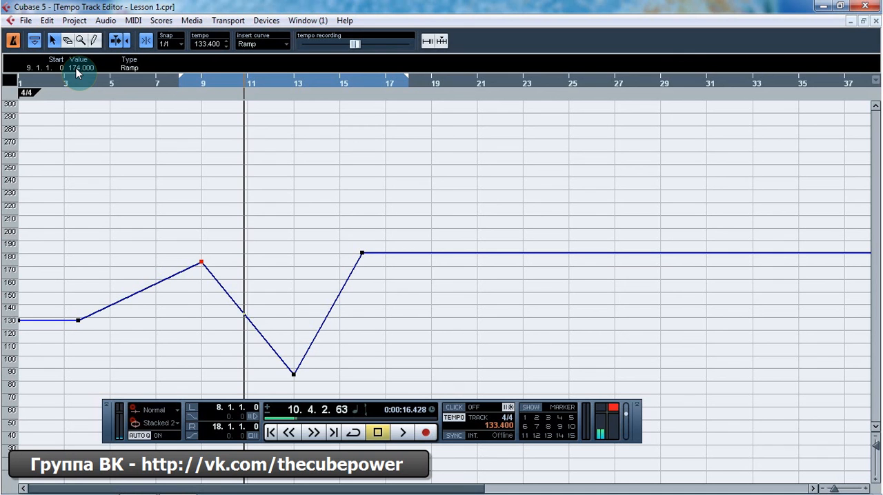
scroll(80, 69, "down", 2)
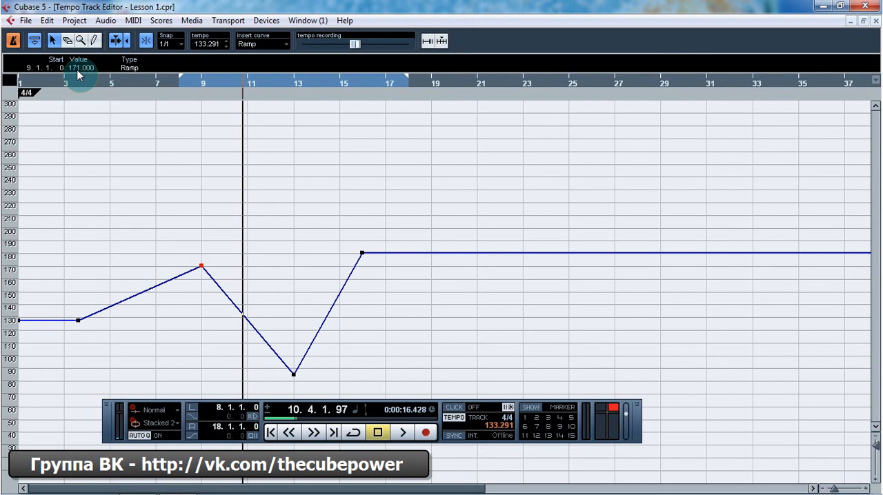
left_click_drag(79, 67, 84, 87)
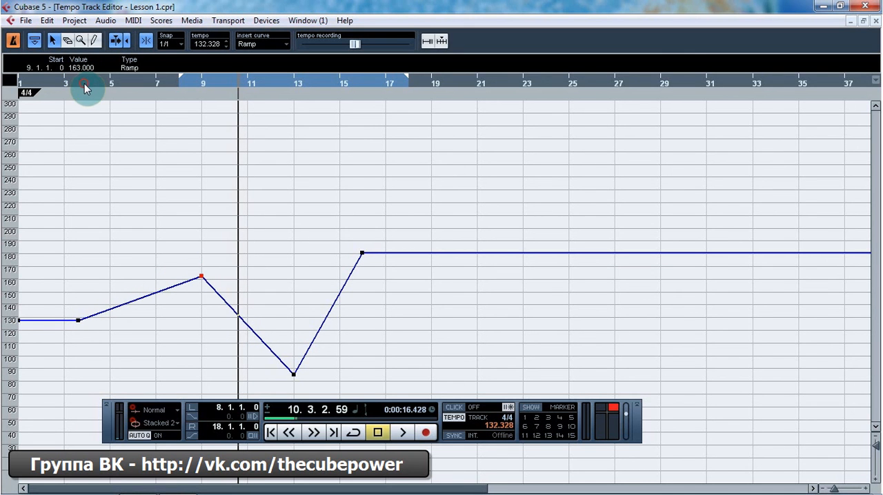
left_click(95, 151)
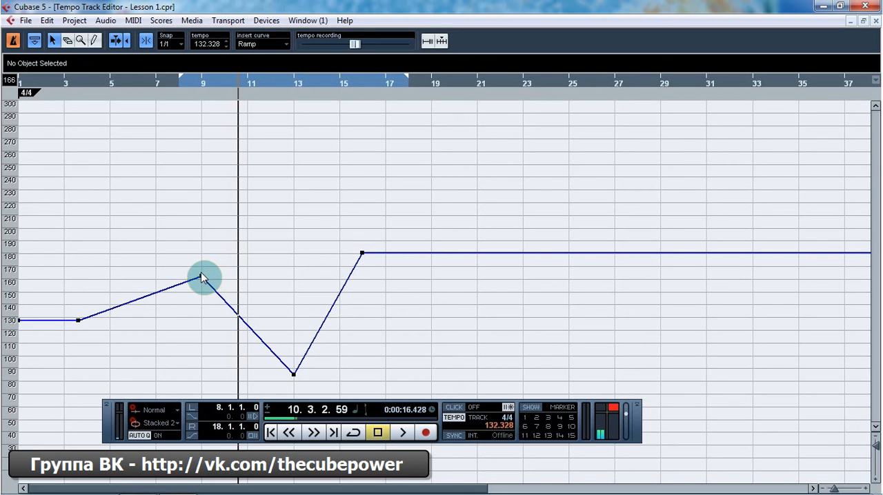
Step: Move the bar 9 tempo point up the curve to 189 BPM, then down to 161 BPM
left_click_drag(201, 277, 203, 245)
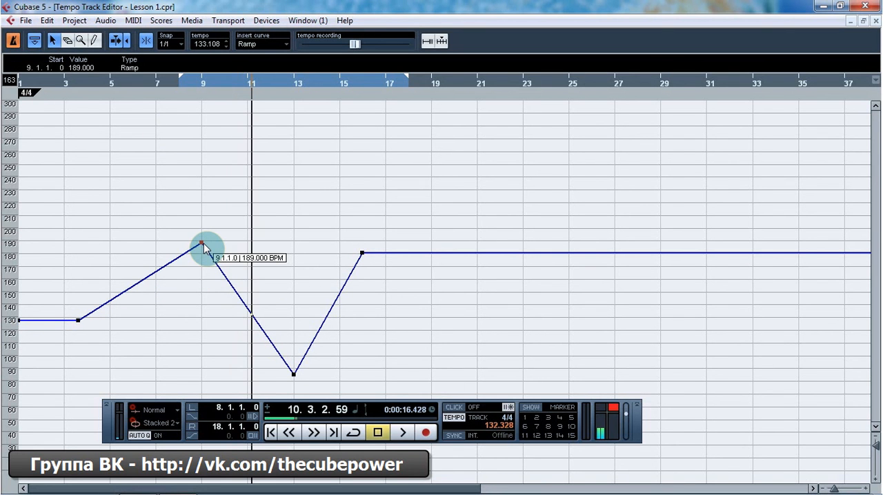
left_click_drag(203, 247, 207, 279)
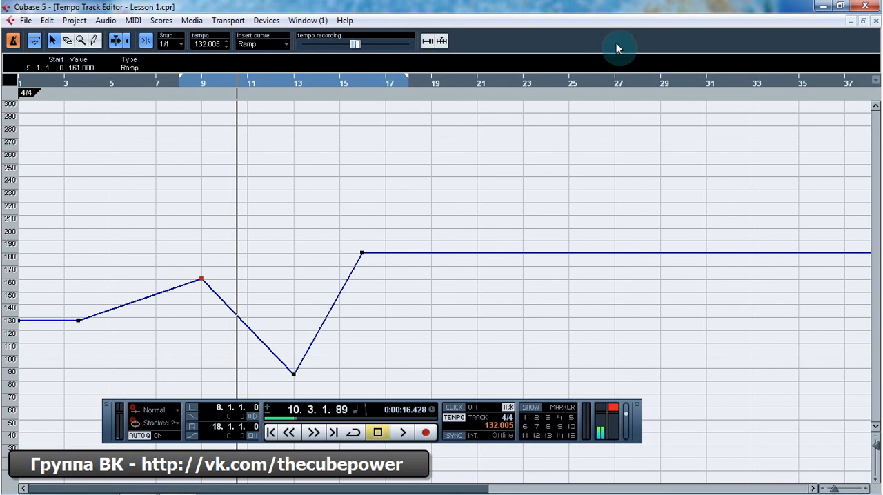
Step: Close the Tempo Track Editor and select the bar 9 and bar 13 entries in the project window's Tempo list
left_click(875, 20)
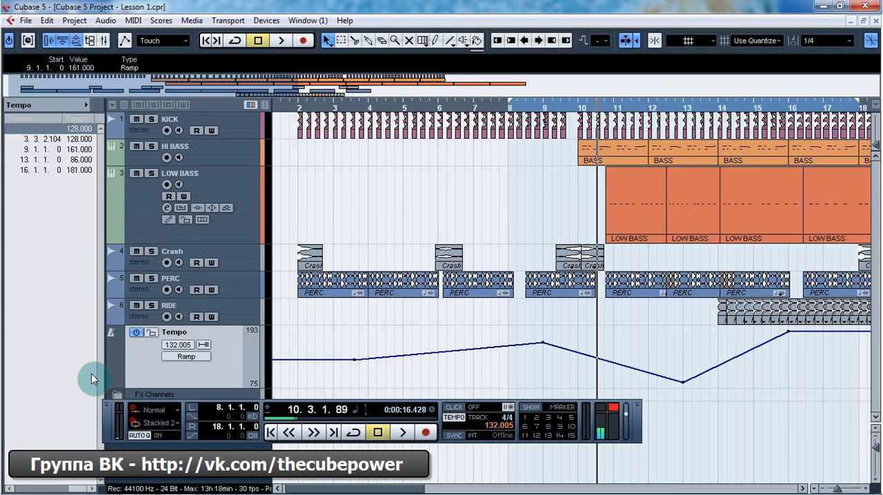
left_click(46, 151)
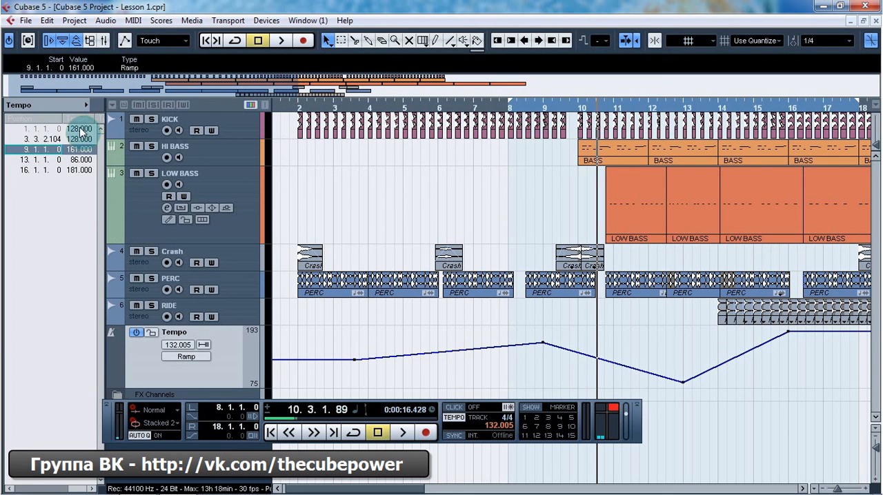
left_click(75, 161)
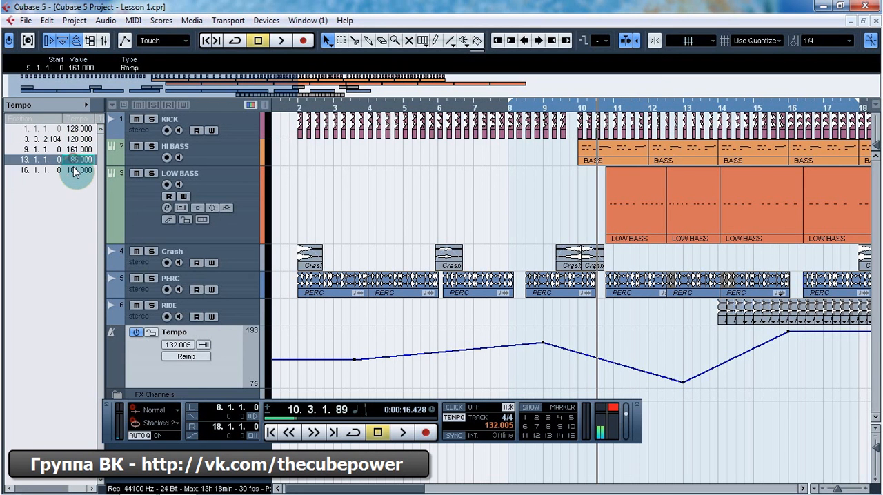
Step: Step through the Tempo list's value fields from the bar 16 entry up to the first entry
left_click(75, 171)
double_click(72, 170)
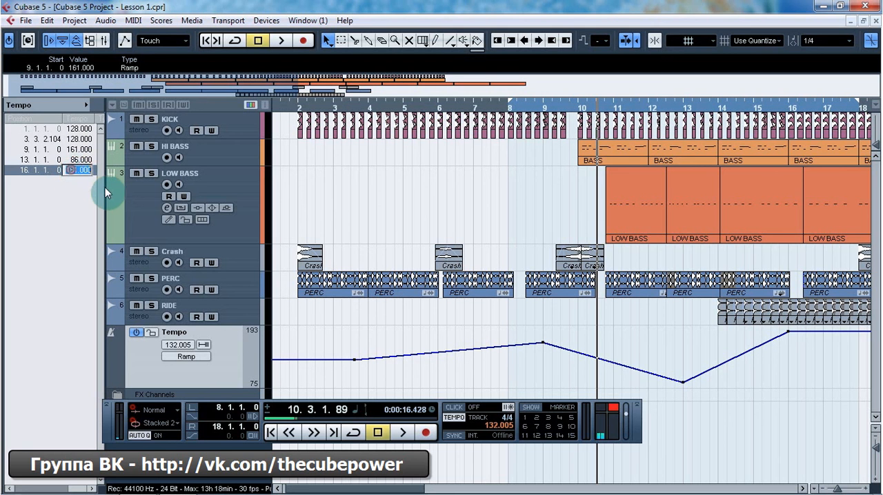
left_click(76, 159)
left_click(76, 149)
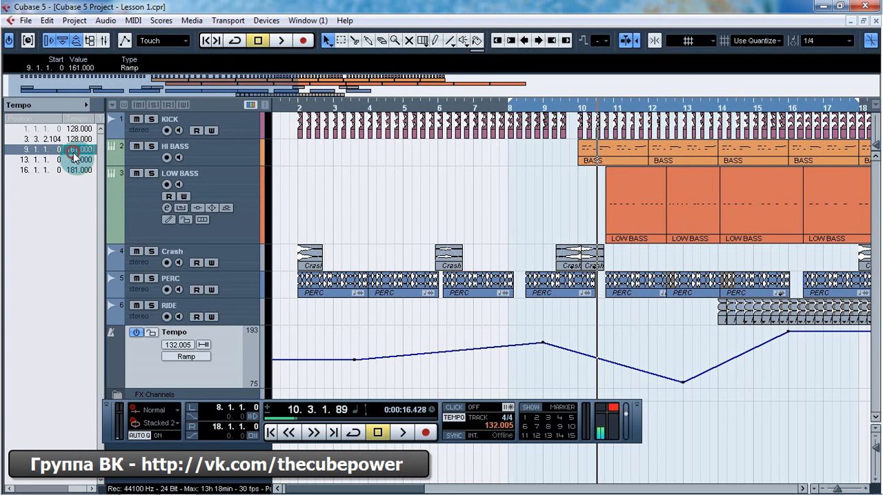
left_click(76, 139)
left_click(76, 130)
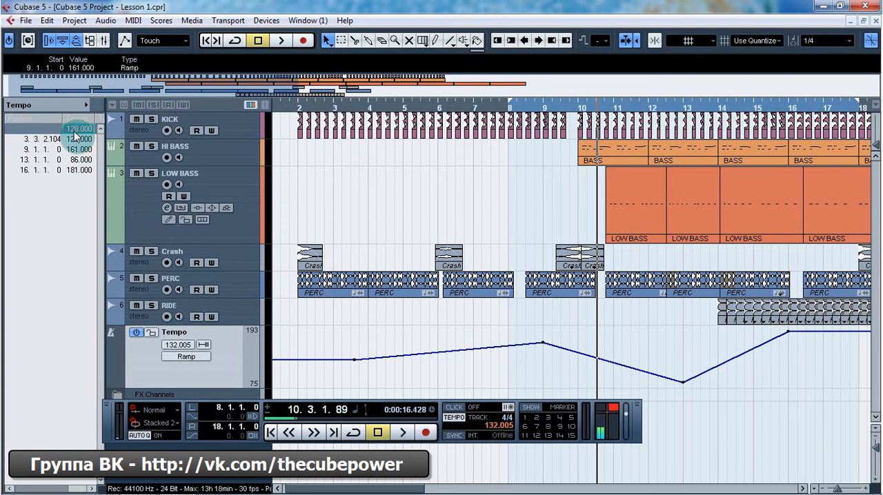
Step: Open the Tempo Track Editor and select the bar 16 tempo point
key("ctrl+t")
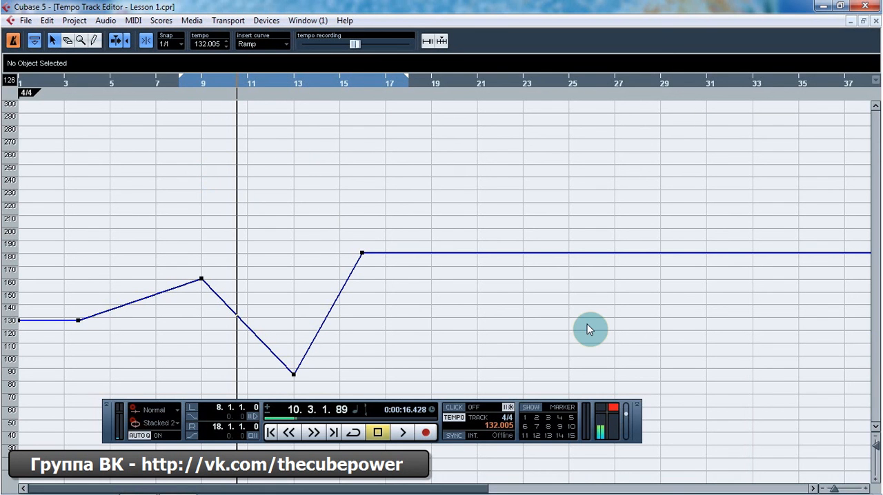
left_click_drag(345, 232, 375, 273)
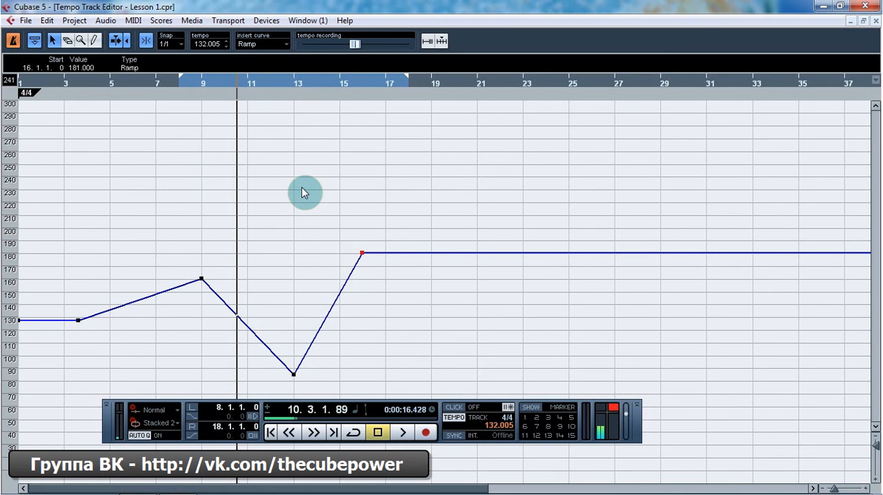
Step: Remove the bar 16 tempo point with the Erase tool, undo the removal and reselect the point with the Object Selection tool
left_click(67, 40)
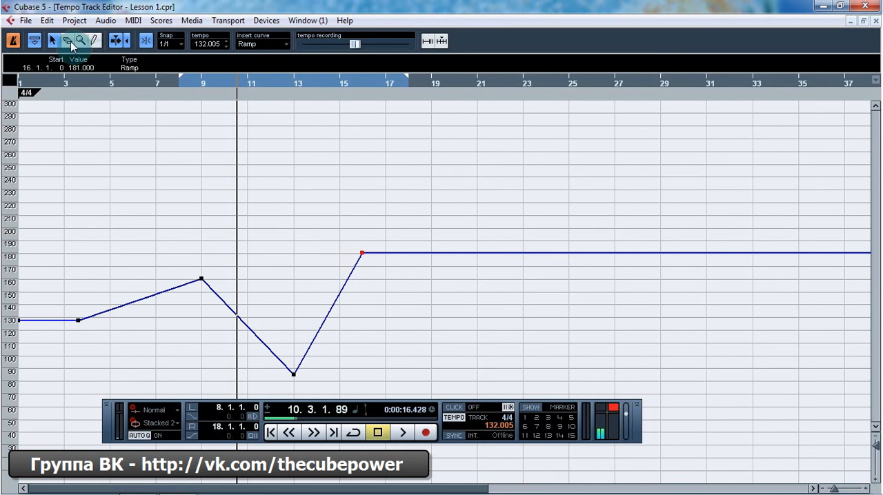
left_click(361, 254)
key("ctrl+z")
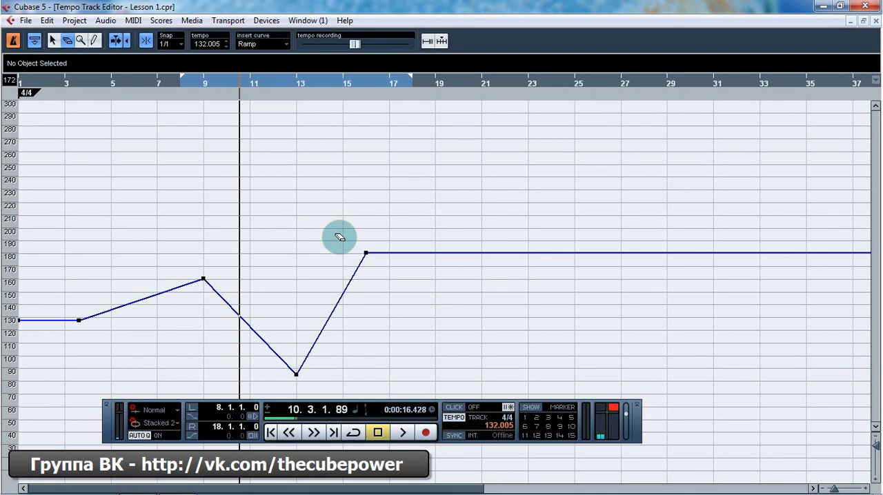
key("1")
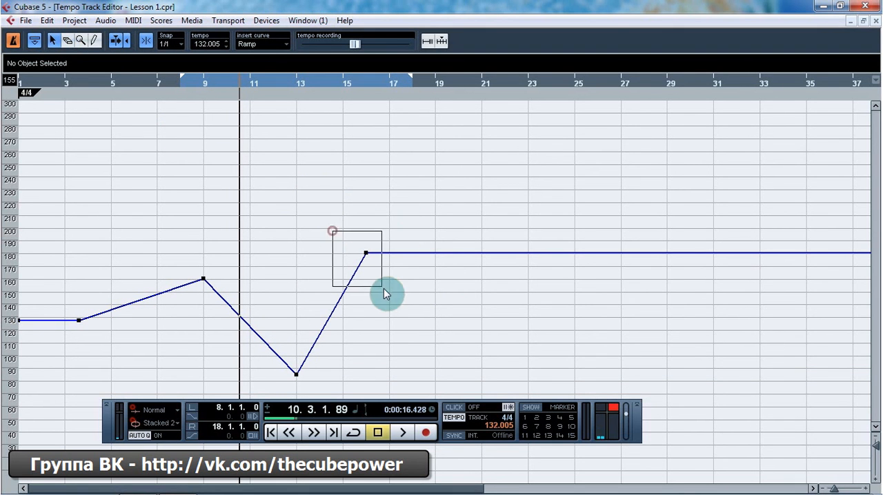
left_click_drag(383, 288, 382, 289)
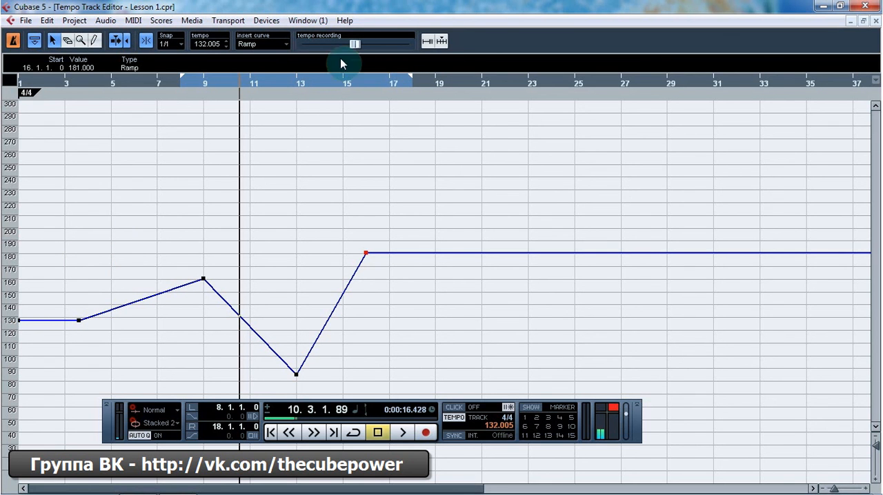
Step: Set the right locator to bar 12 and move the project cursor to bar 17
left_click(269, 81, "alt")
left_click(376, 81)
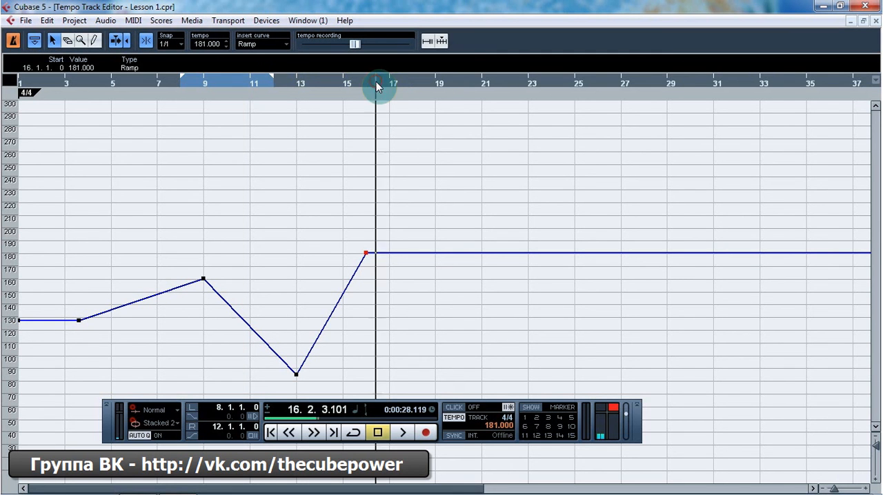
left_click(395, 83)
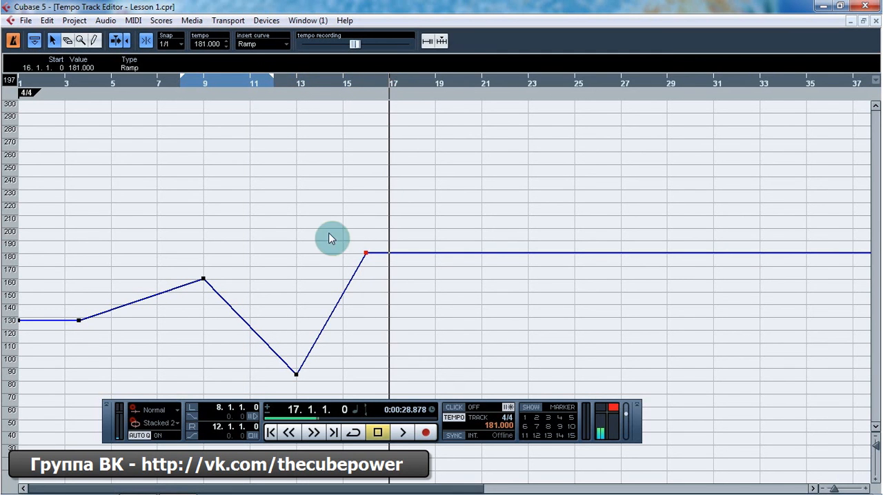
Step: Delete the tempo points at bars 9, 13 and 16 together
left_click_drag(157, 215, 409, 388)
key("Delete")
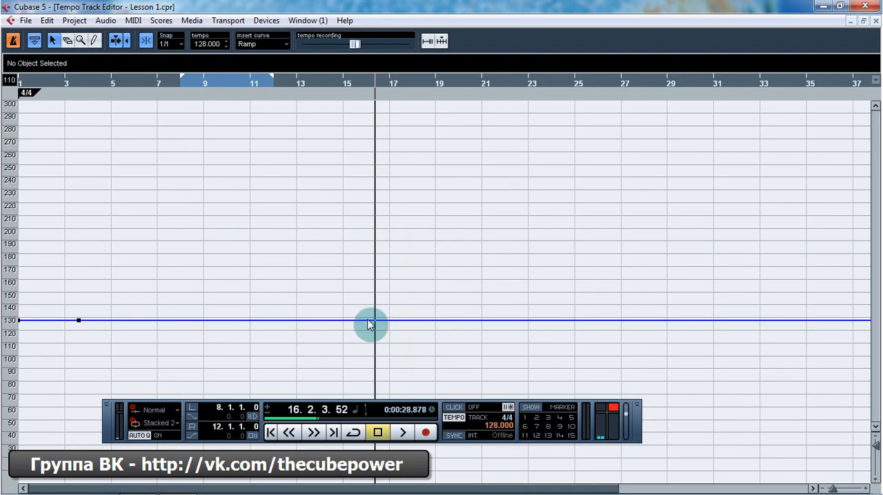
Step: Play from bar 6 and record a tempo dip and rise between bars 7 and 9 using the Tempo Recording Slider
left_click(134, 83)
key("space")
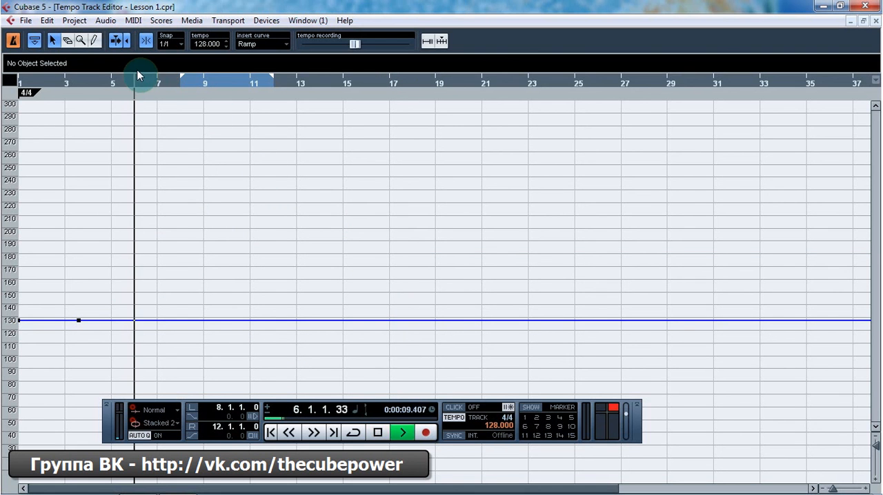
key("space")
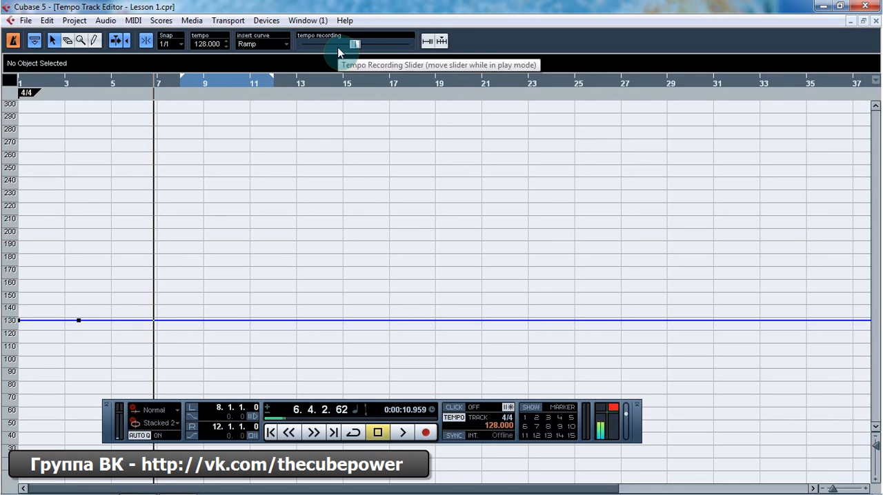
key("space")
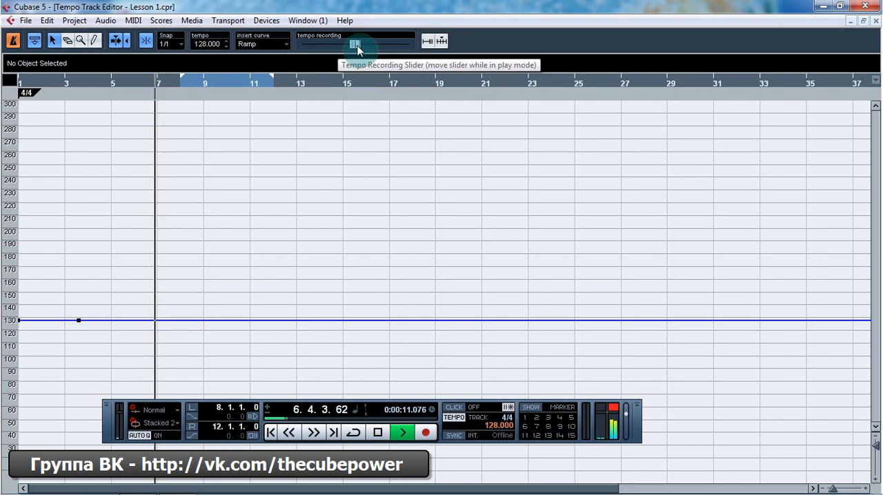
mouse_move(356, 45)
left_mouse_down()
mouse_move(341, 48)
mouse_move(369, 47)
left_mouse_up()
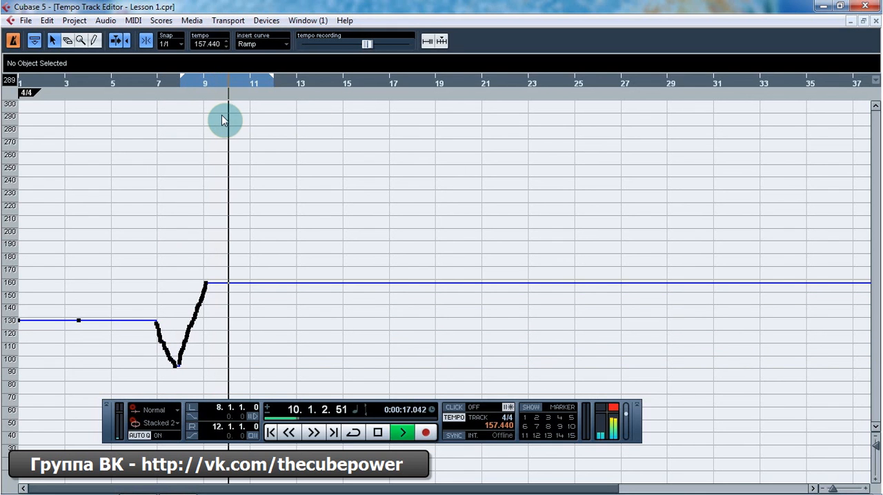
key("space")
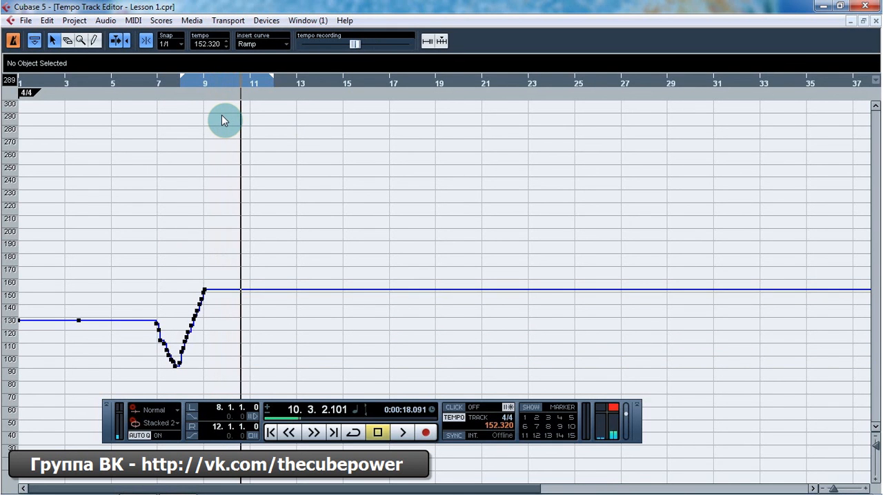
Step: Delete all the recorded tempo points and add Ramp points at bar 9 (168 BPM), bar 14 (132 BPM) and bar 19 (189 BPM)
left_click_drag(113, 237, 249, 383)
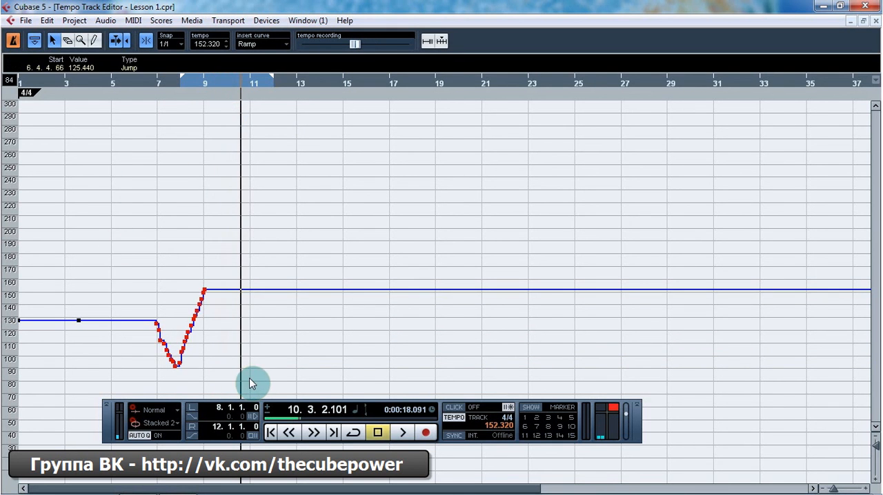
key("Delete")
left_click_drag(191, 320, 204, 269)
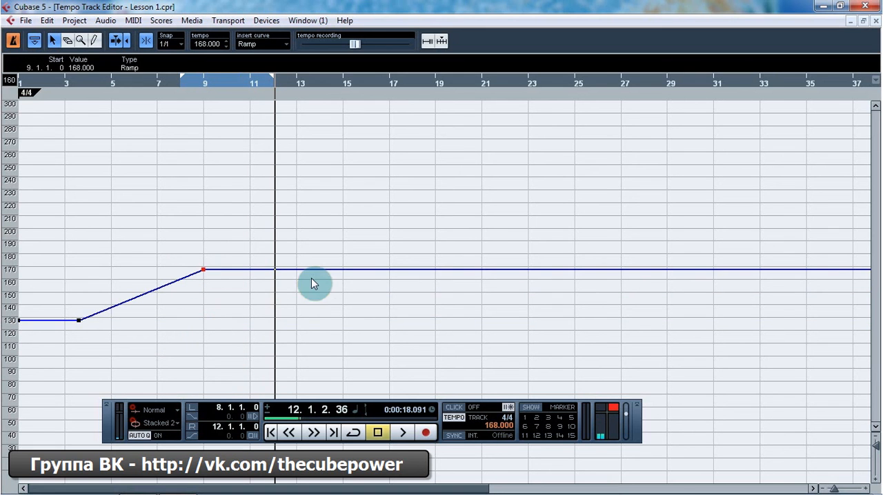
left_click_drag(314, 271, 300, 328)
left_click_drag(346, 270, 327, 317)
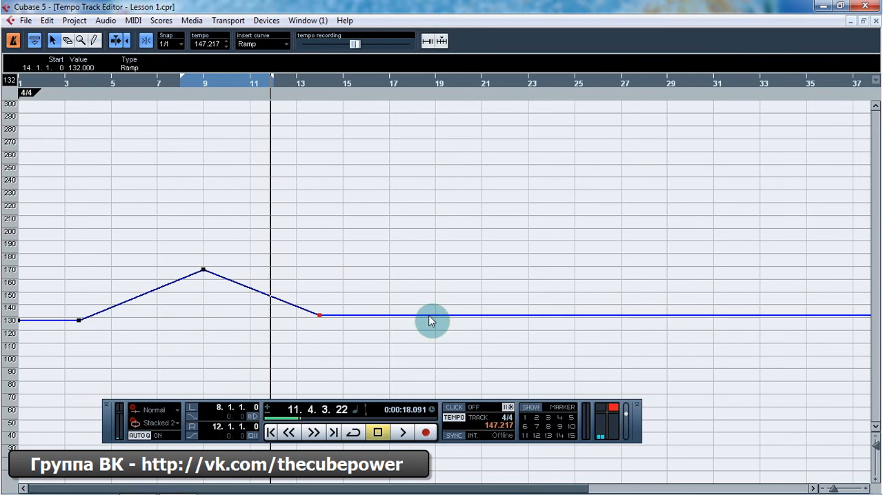
left_click_drag(432, 321, 416, 238)
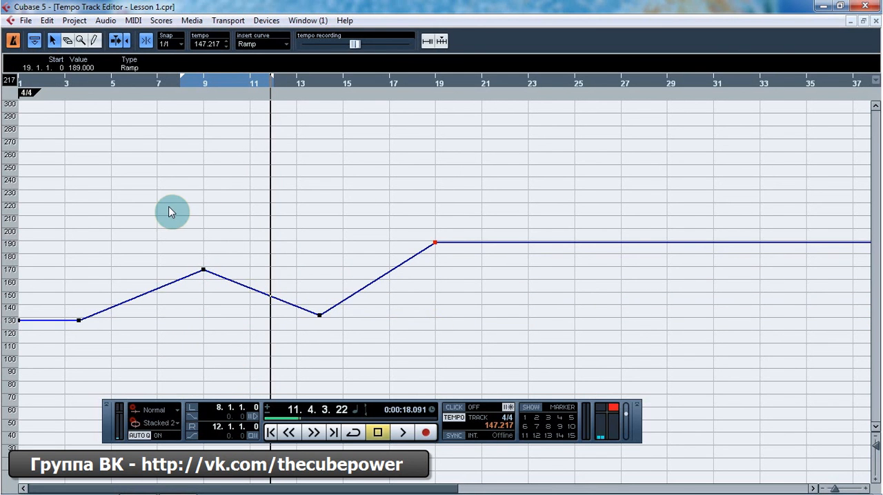
Step: Deactivate the tempo track and set the fixed tempo to 130 BPM
left_click(14, 41)
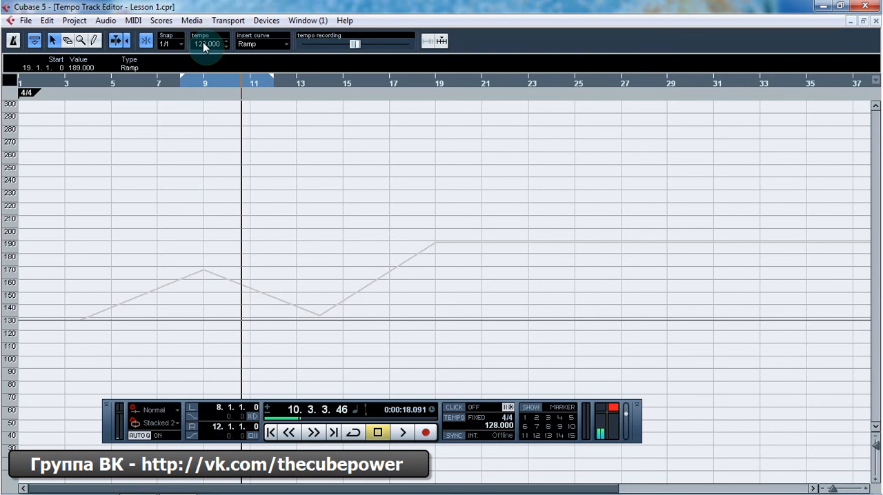
type("130")
key("Return")
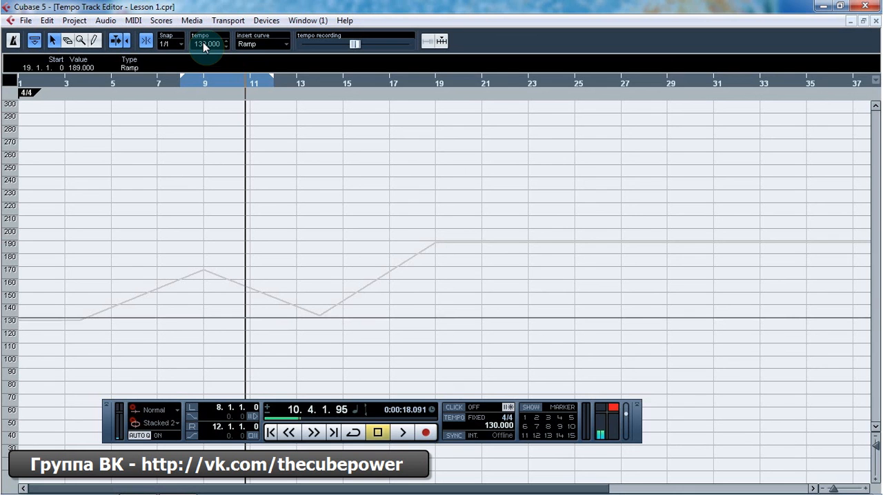
Step: Delete the bar 19 tempo point and set the fixed tempo to 128 BPM
key("Delete")
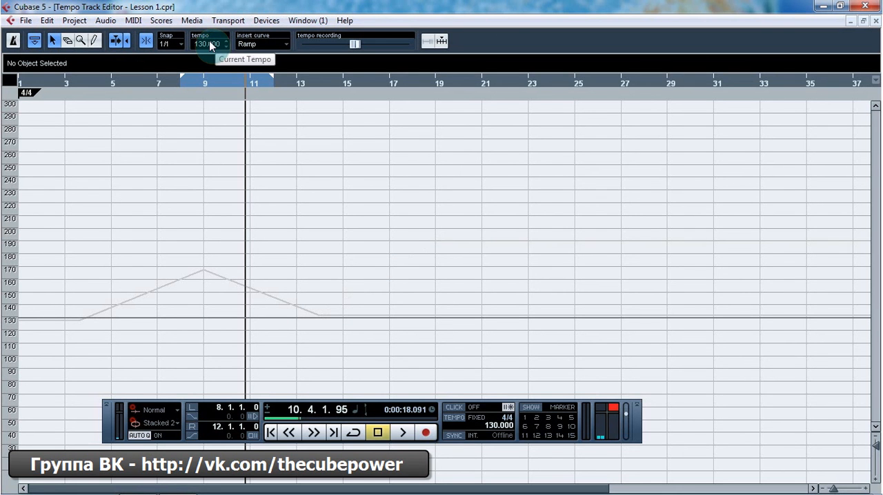
left_click(209, 44)
type("128")
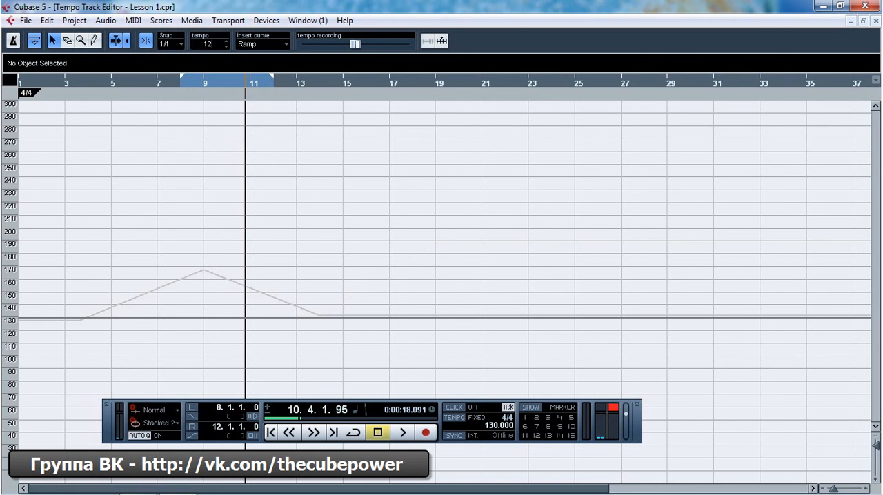
key("Return")
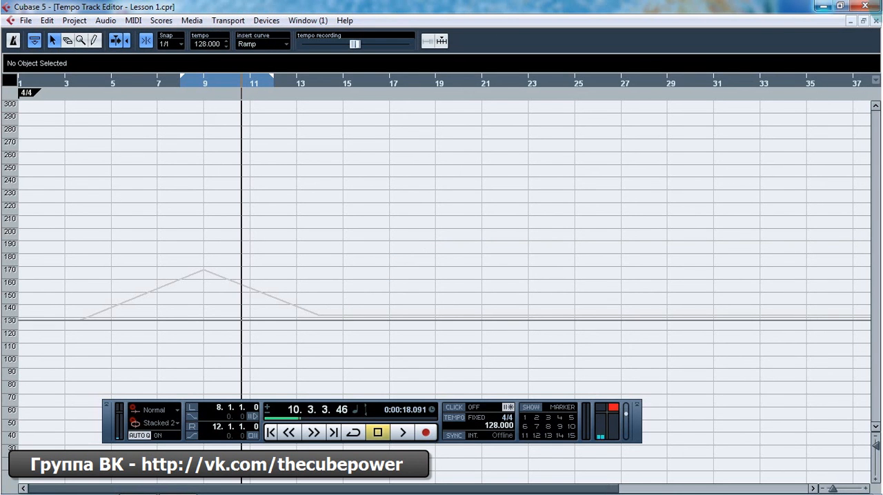
Step: Close the Tempo Track Editor and set the fixed tempo to 130 BPM in the first entry of the Tempo list
left_click(870, 21)
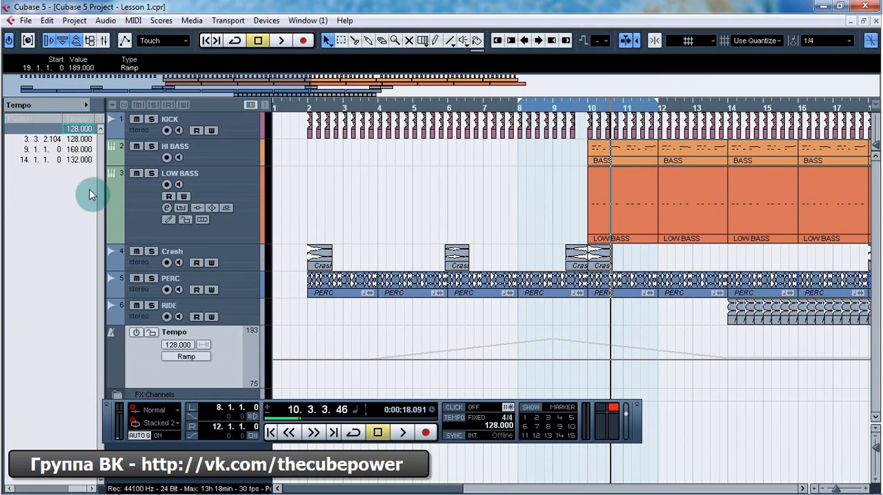
left_click(78, 131)
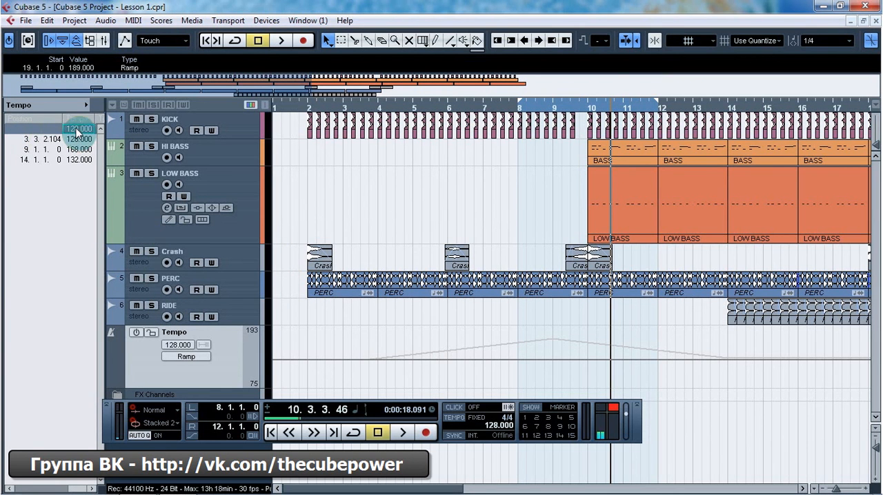
type("13")
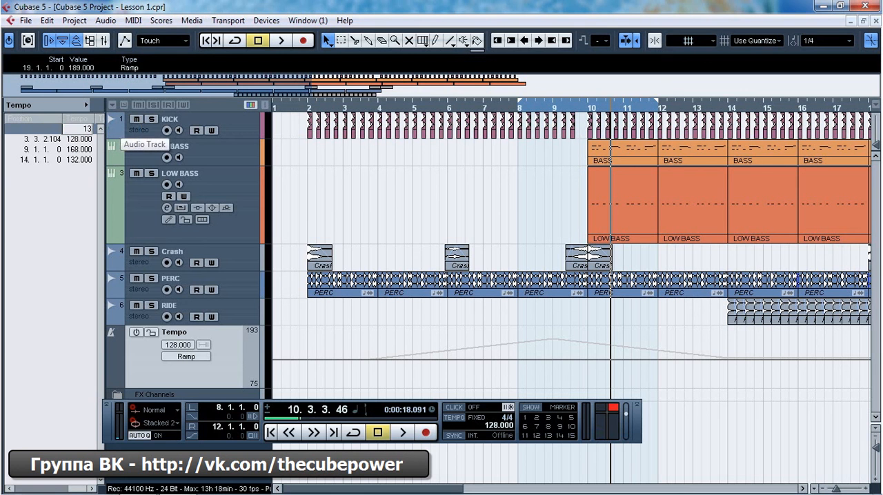
type("0")
key("Return")
Step: Set the first entry of the Tempo list back to 128 BPM
left_click(73, 130)
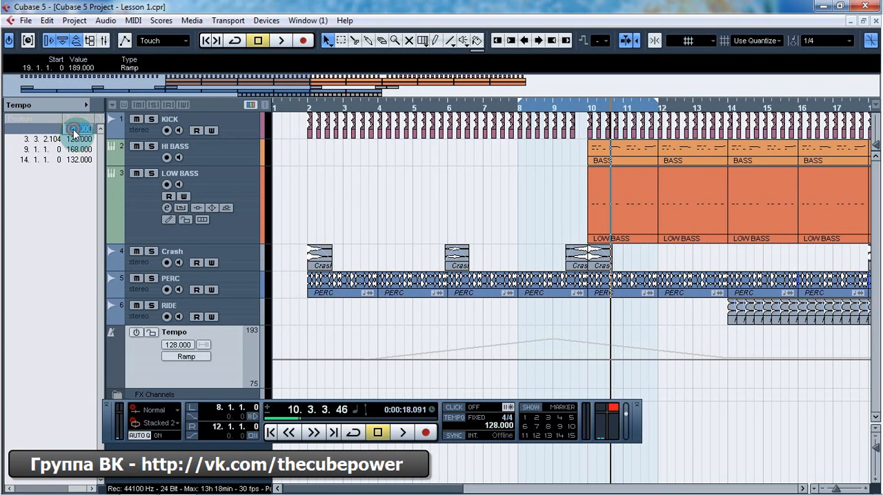
type("128")
key("Return")
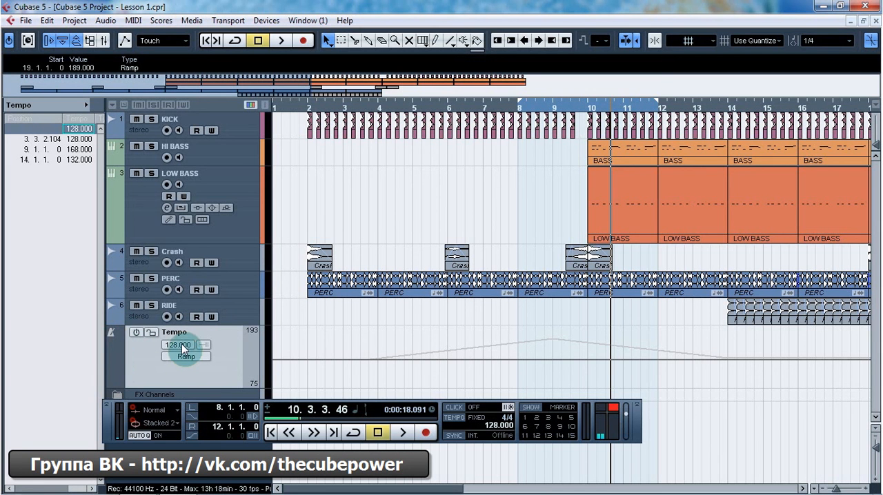
Step: Raise the fixed tempo to 130 BPM in the Tempo track's header and return it to 128 BPM
type("122")
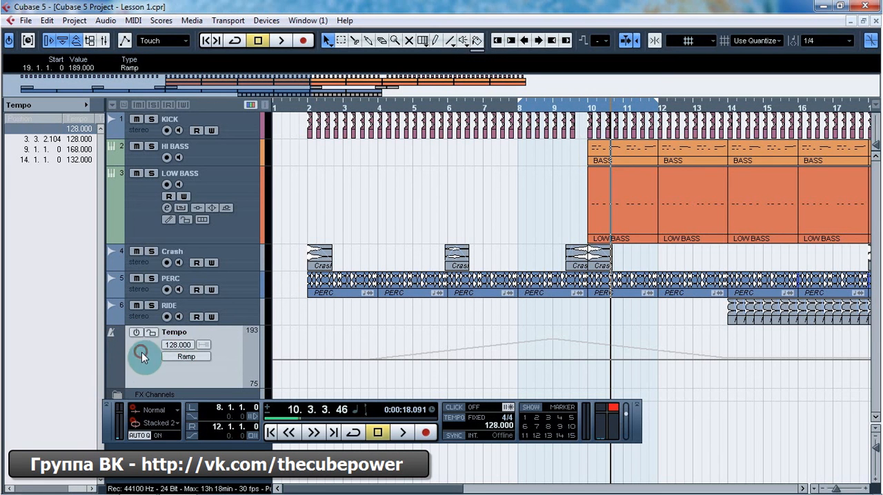
key("Return")
scroll(178, 347, "up", 11)
scroll(181, 346, "down", 3)
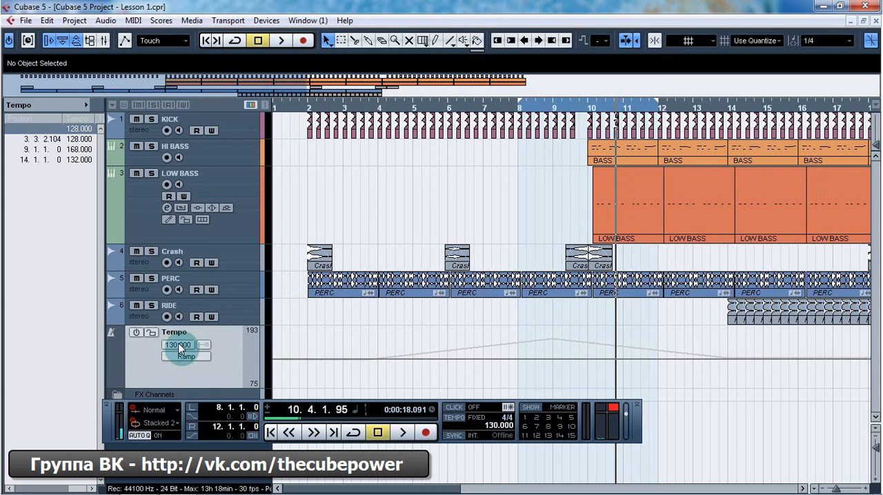
scroll(181, 344, "up", 3)
scroll(182, 341, "down", 5)
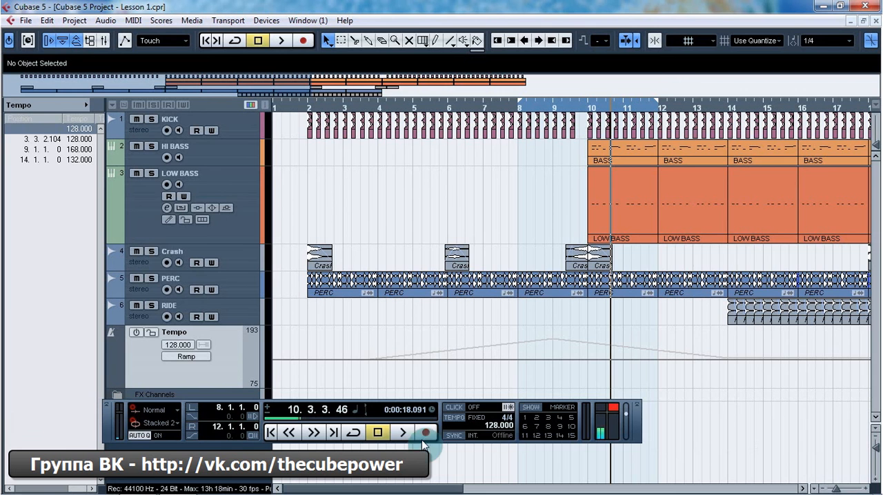
scroll(498, 427, "up", 6)
scroll(499, 427, "down", 6)
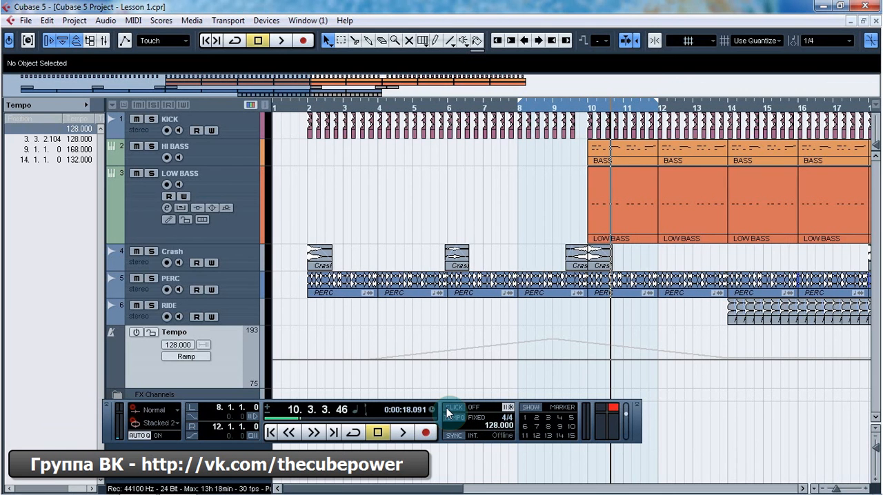
Step: Open the Tempo Track Editor, activate the tempo track, and delete the tempo points at bars 9 and 14
key("ctrl+t")
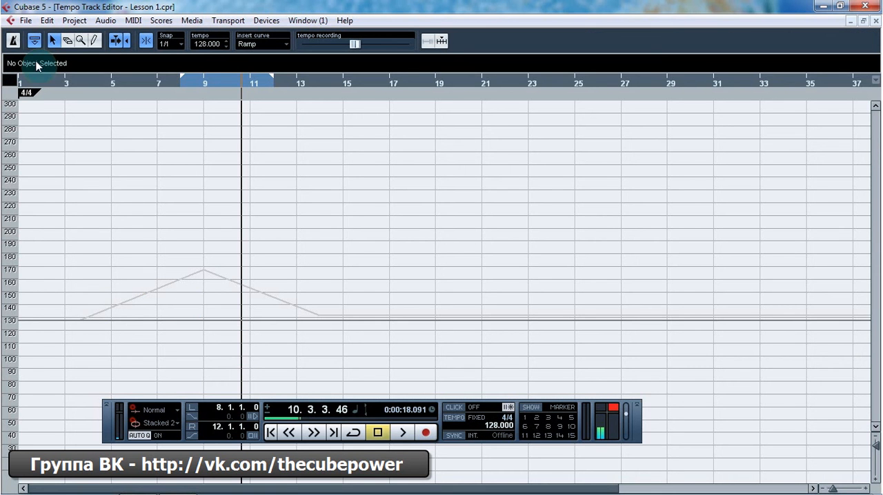
left_click(12, 40)
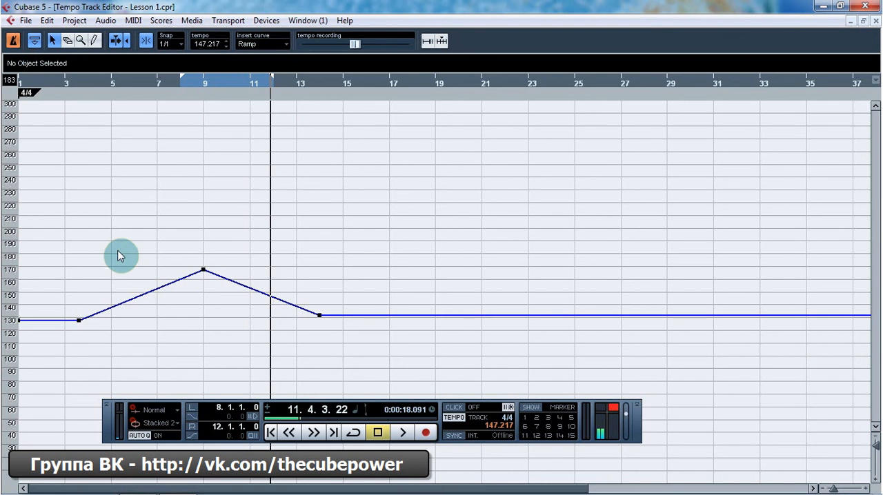
left_click_drag(150, 199, 314, 327)
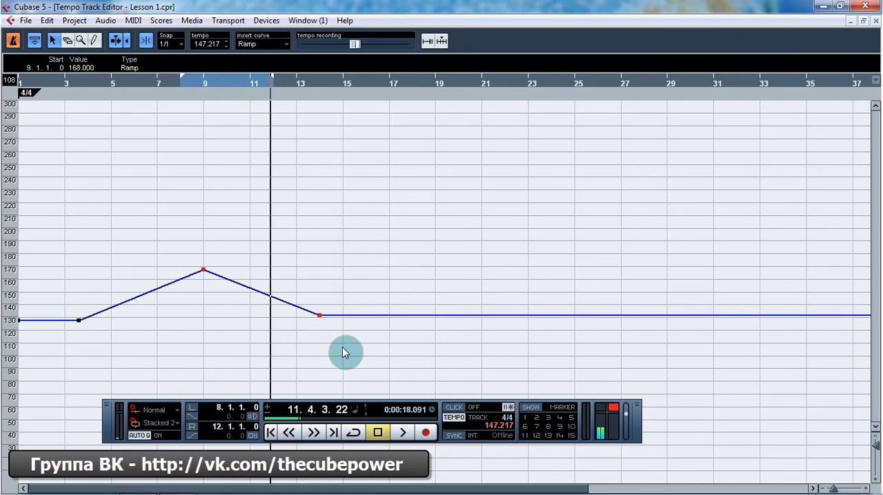
key("Delete")
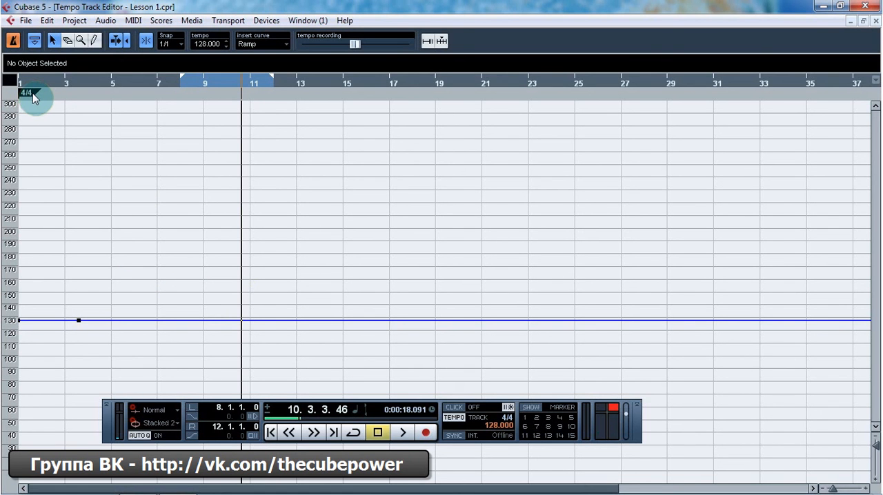
Step: Insert a time signature event at bar 6 with the Draw tool and set it to 3/4
left_click(94, 40)
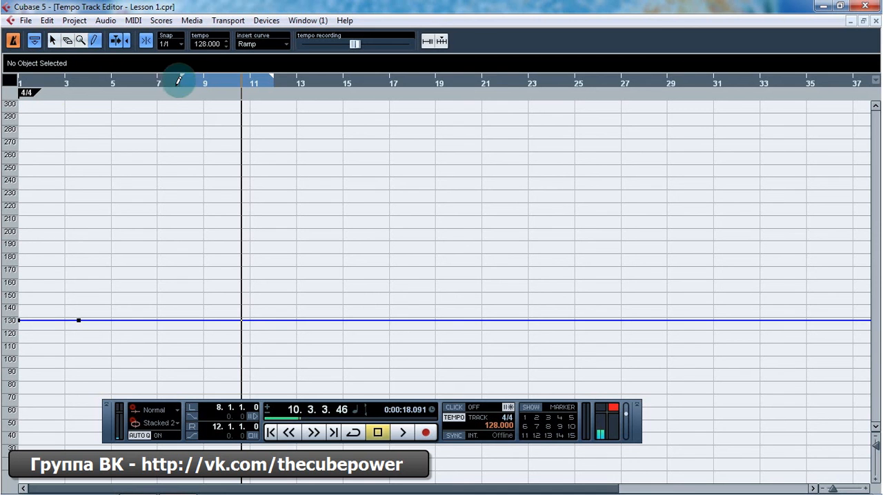
key("1")
left_click(95, 41)
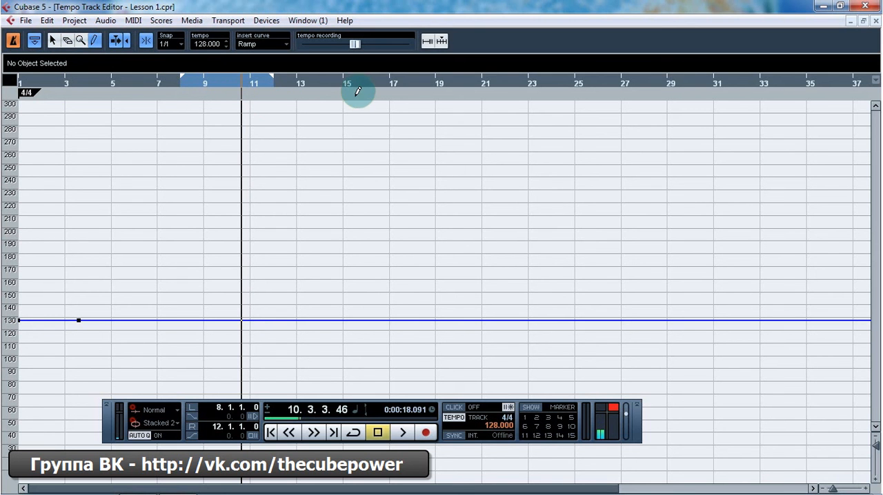
left_click(154, 92)
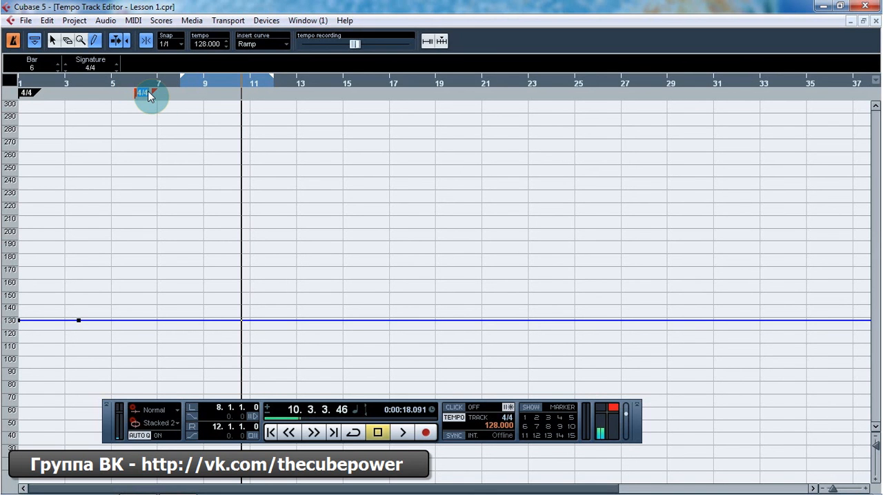
type("3")
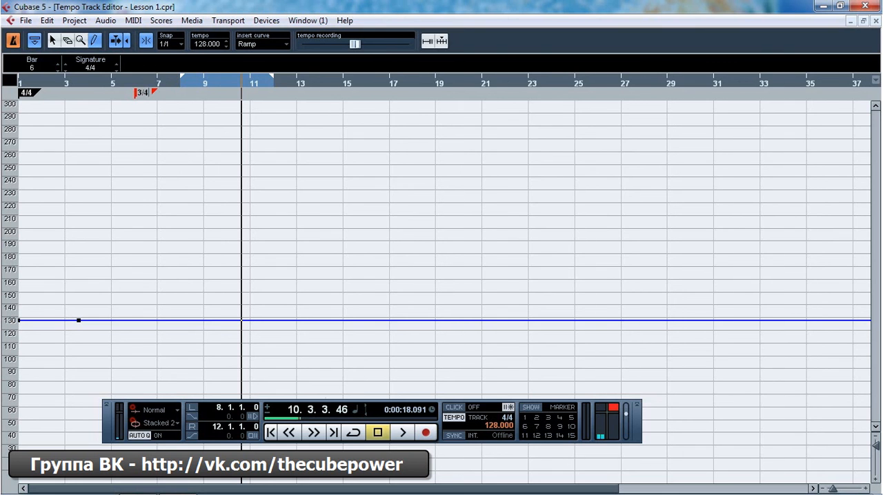
key("Return")
Step: Switch to the selection tool and step the bar 6 time signature through 4/2 and 4/16, ending at 4/4
left_click(52, 41)
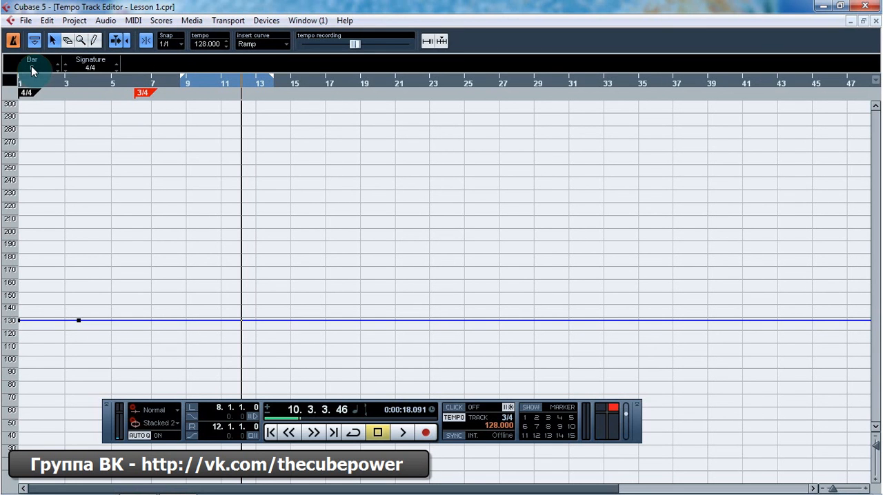
left_click(116, 71)
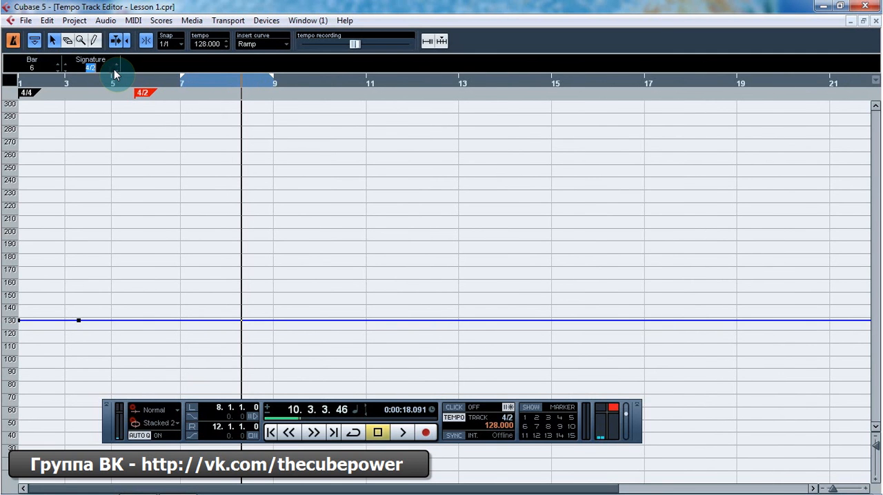
left_click(116, 65)
left_click(115, 65)
left_click(115, 65)
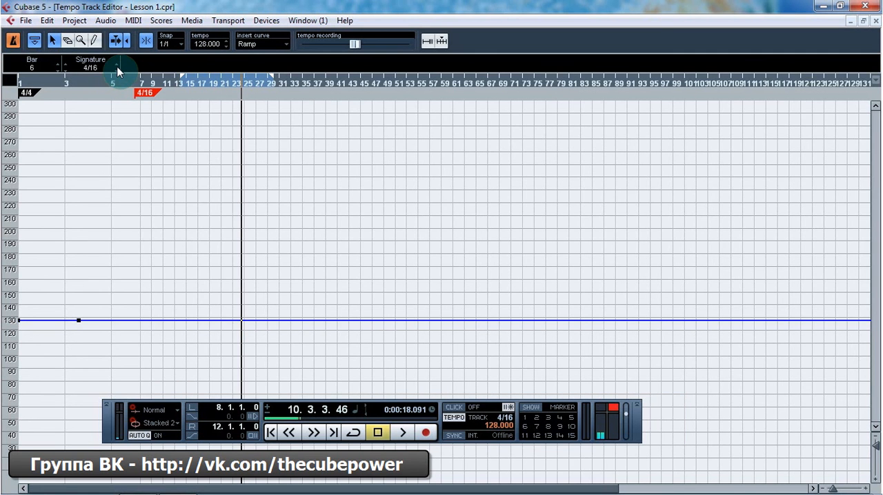
left_click(116, 71)
left_click(116, 71)
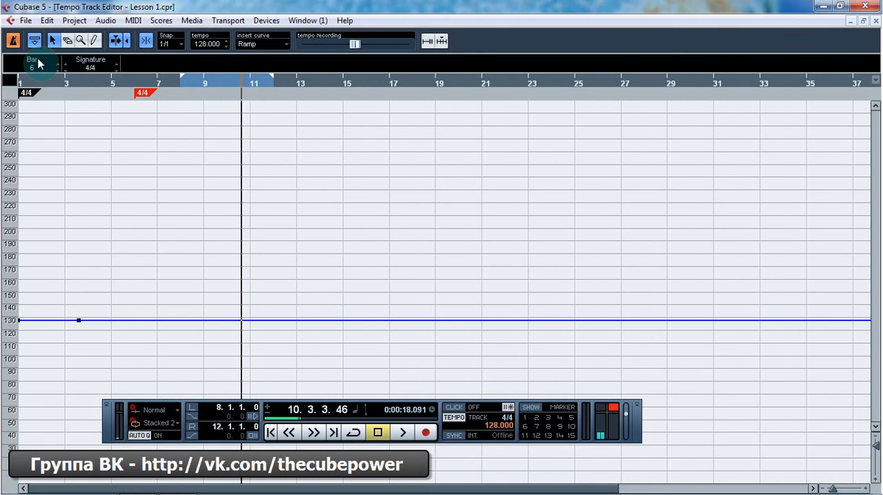
Step: Delete the time signature event at bar 6
left_click(148, 94)
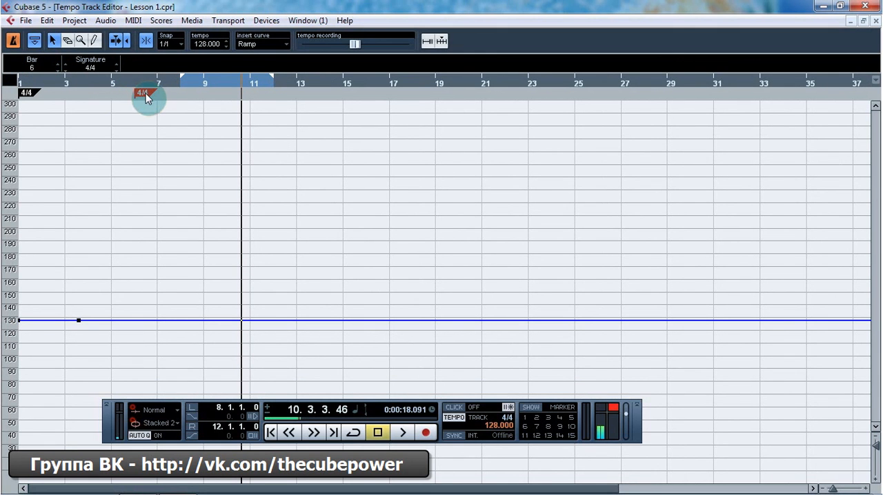
mouse_move(140, 94)
left_mouse_down()
mouse_move(364, 95)
mouse_move(110, 94)
mouse_move(147, 100)
left_mouse_up()
left_click(181, 43)
left_click(159, 93)
key("Delete")
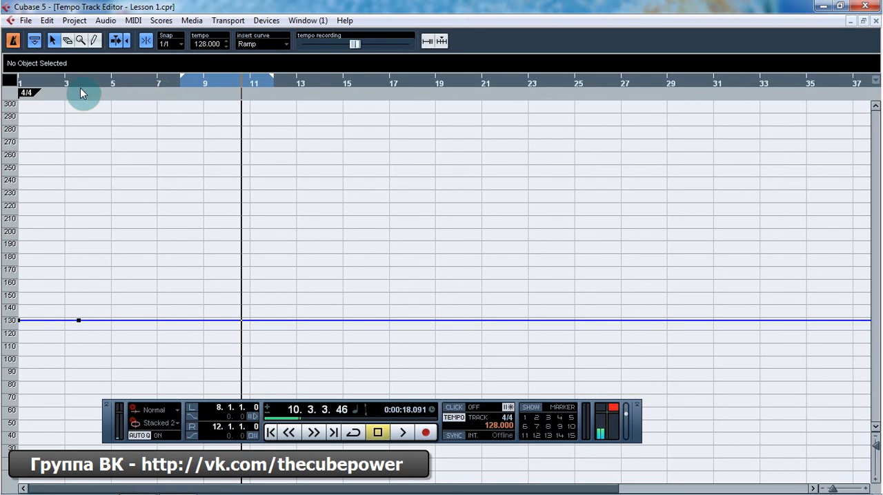
Step: Select the time signature event at bar 1
left_click(28, 94)
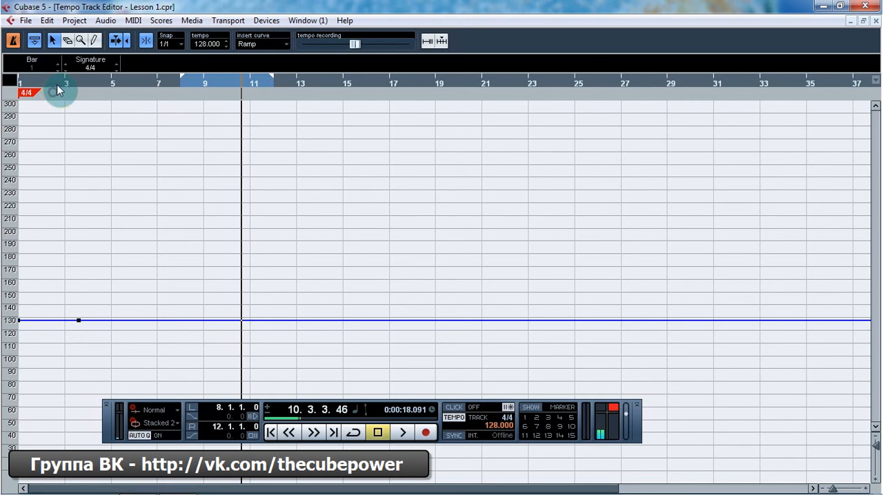